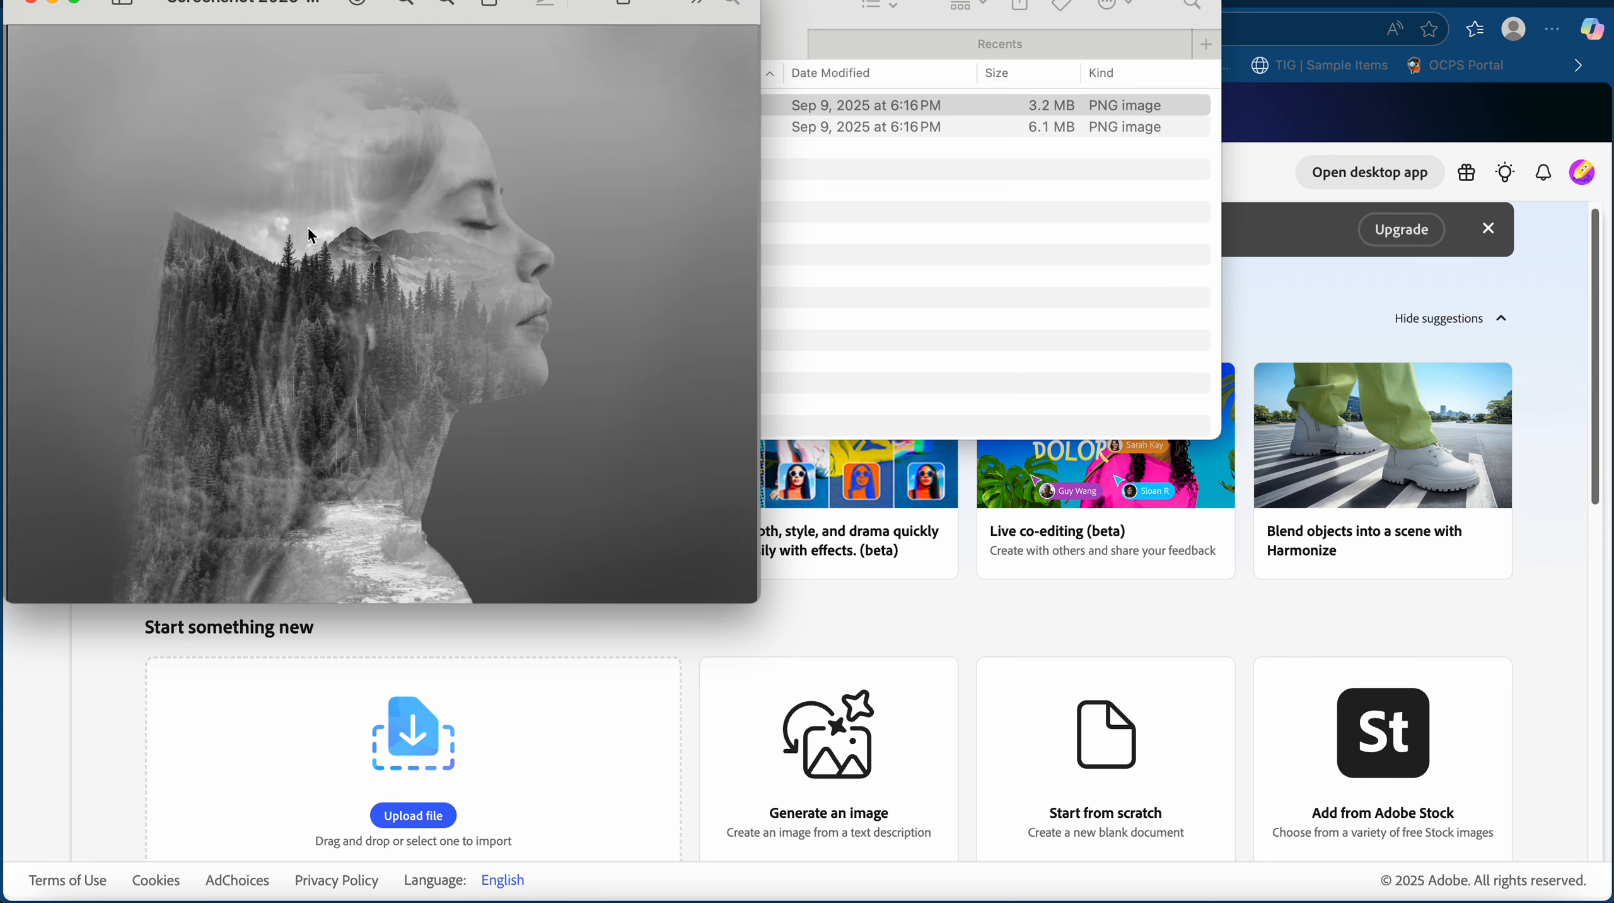
Create a blank Letter document, 8.5 × 11 in, from the most common document sizes.
left_click(1269, 125)
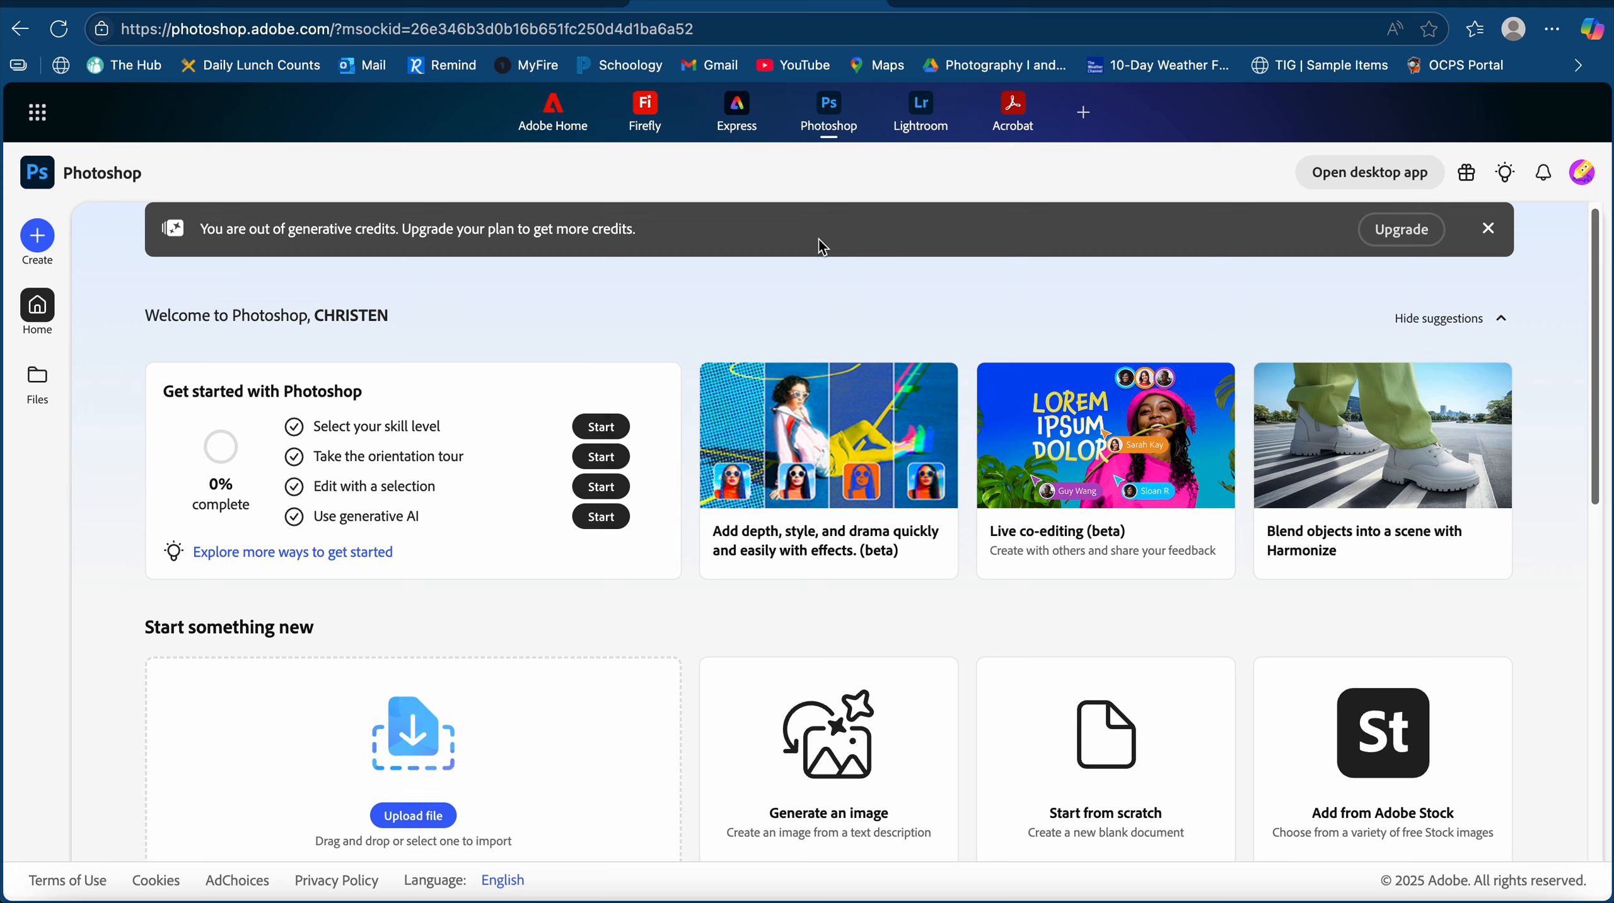
left_click(42, 244)
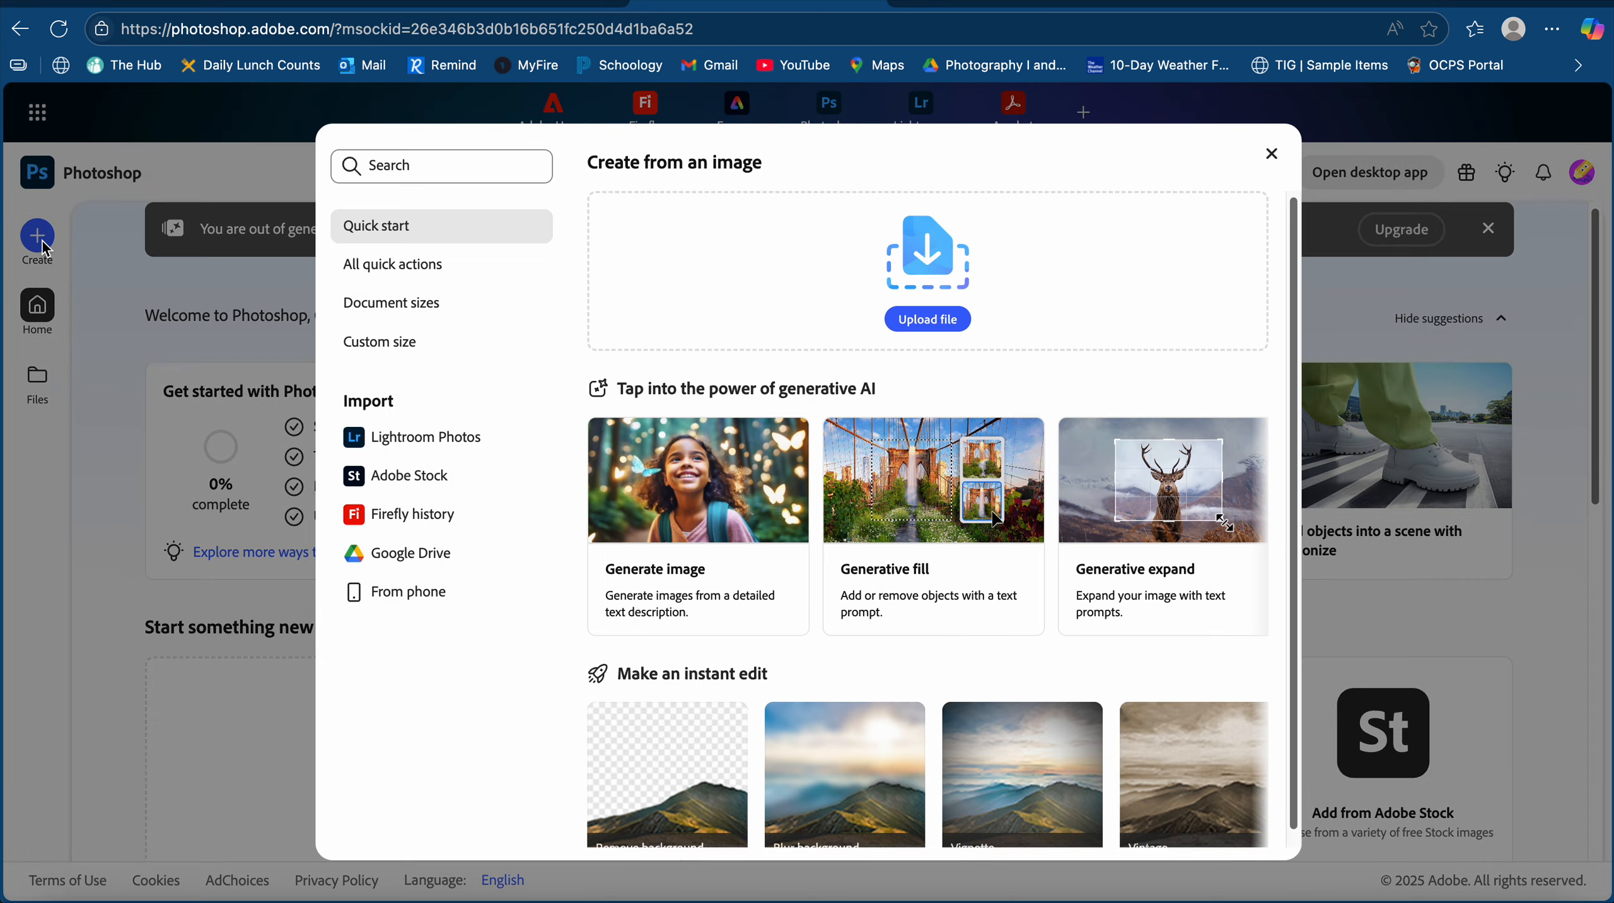
left_click(377, 302)
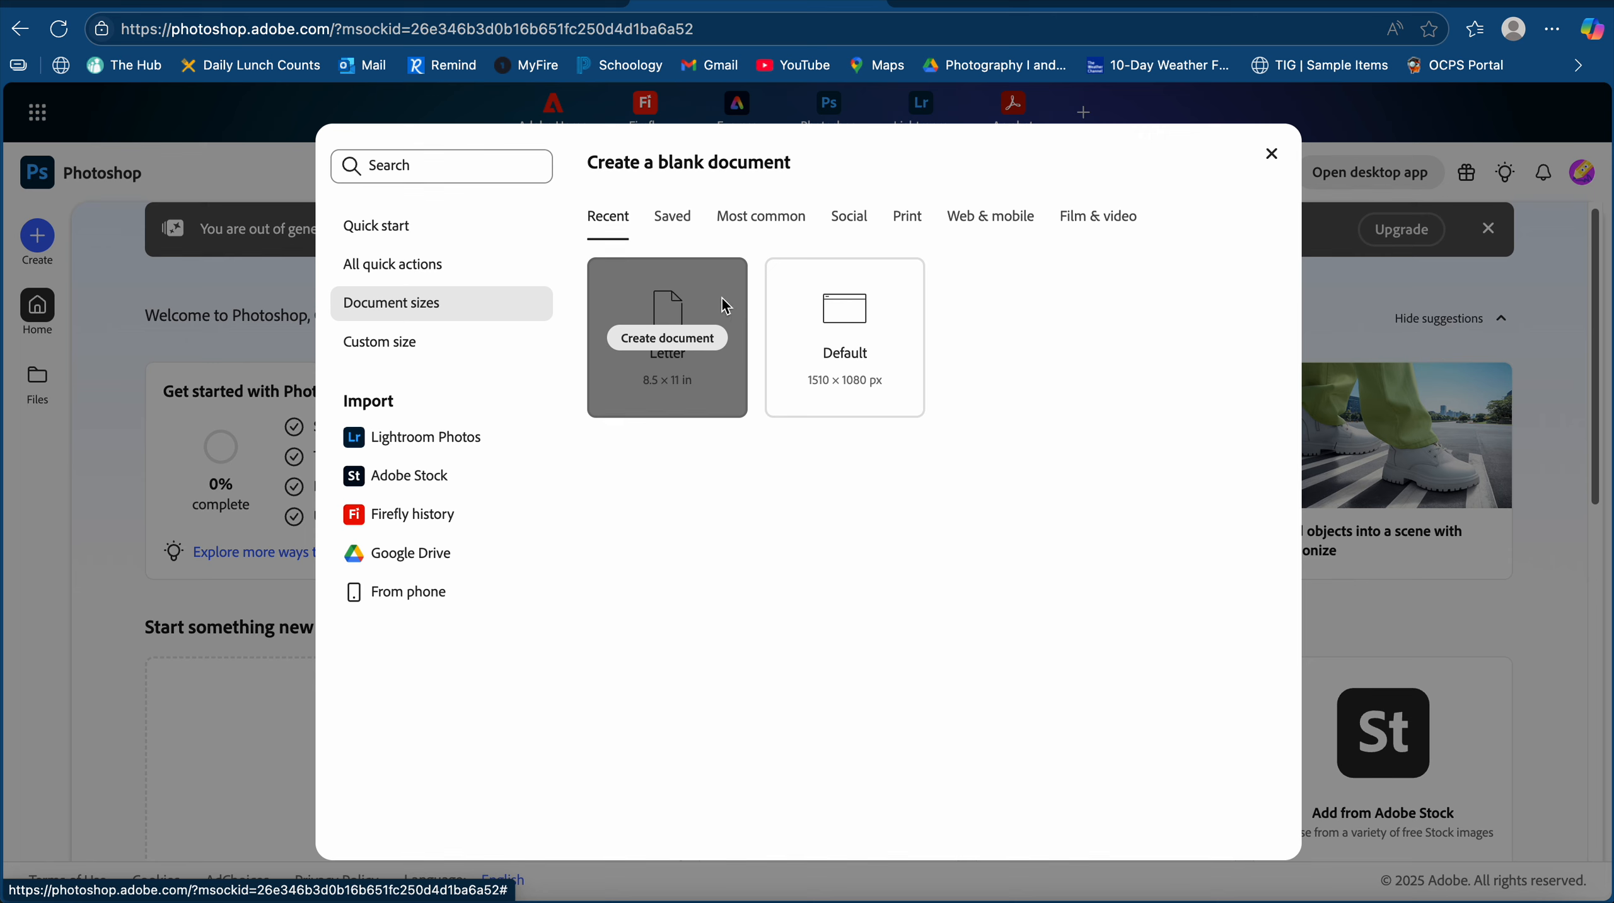
left_click(779, 216)
mouse_move(1006, 364)
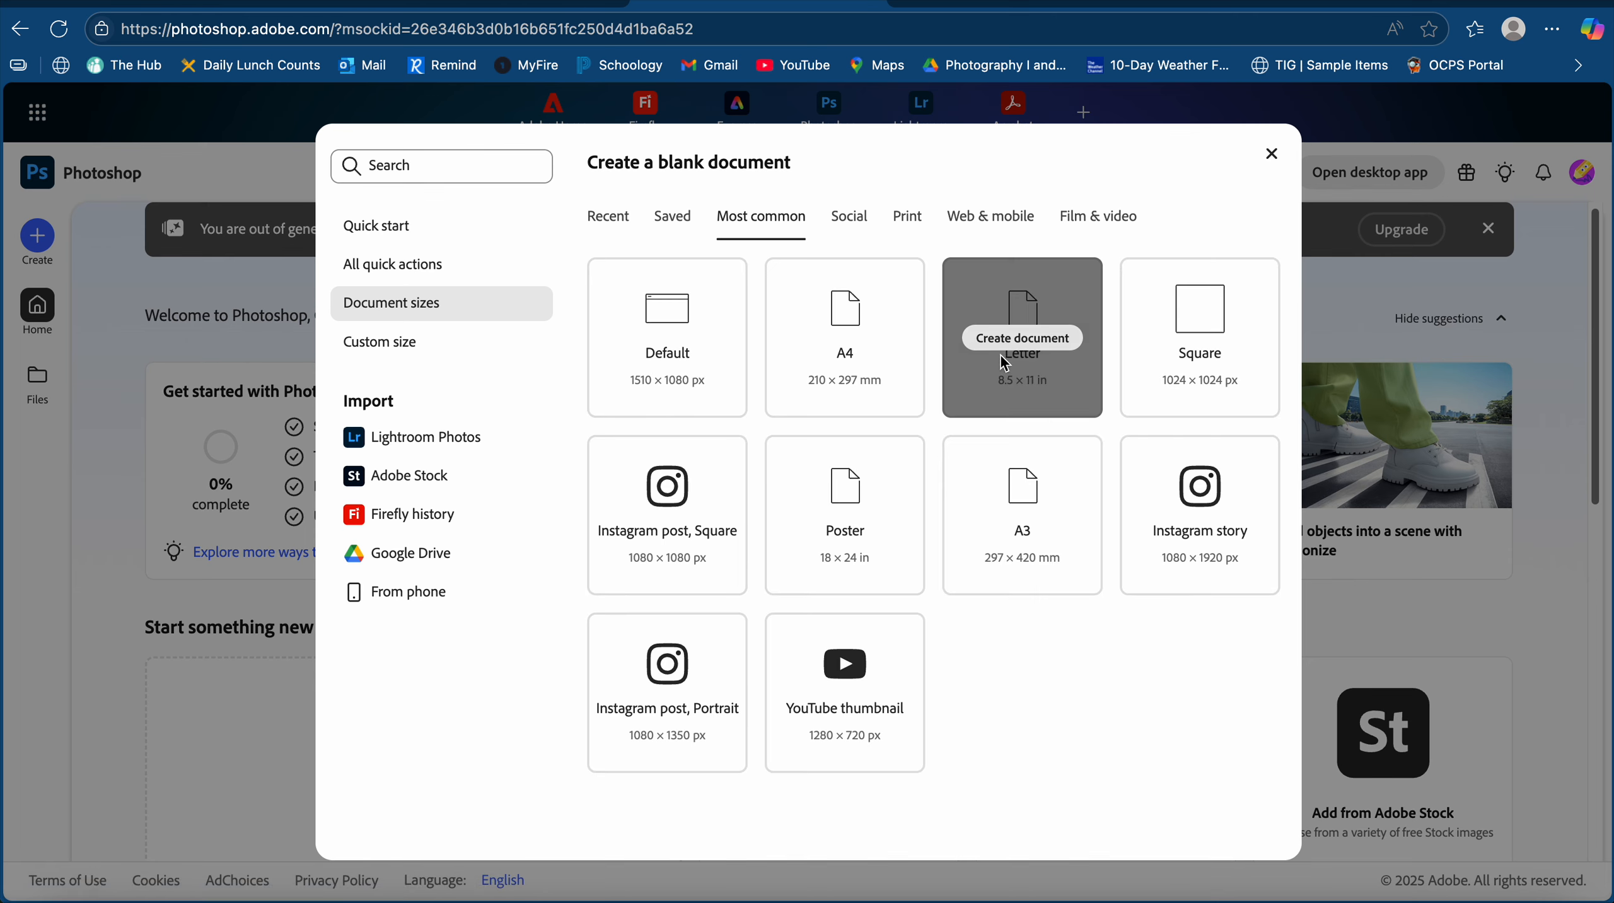
left_click(1025, 389)
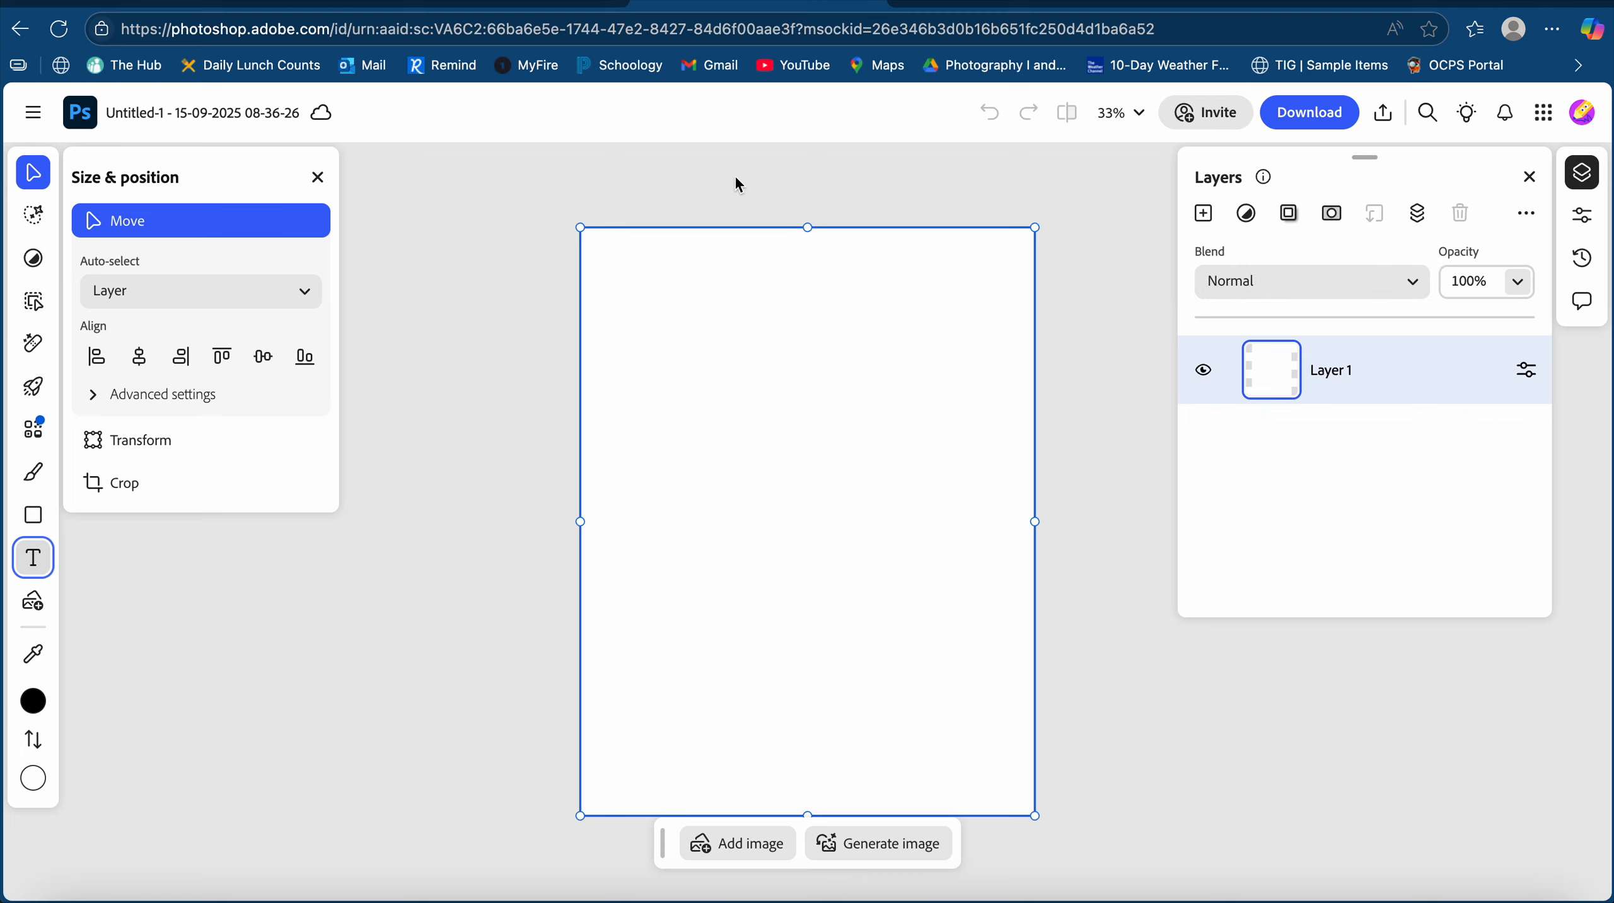
Place the image file 1.png from the Untitled design-4 folder onto the blank page and move it slightly down.
left_click(64, 900)
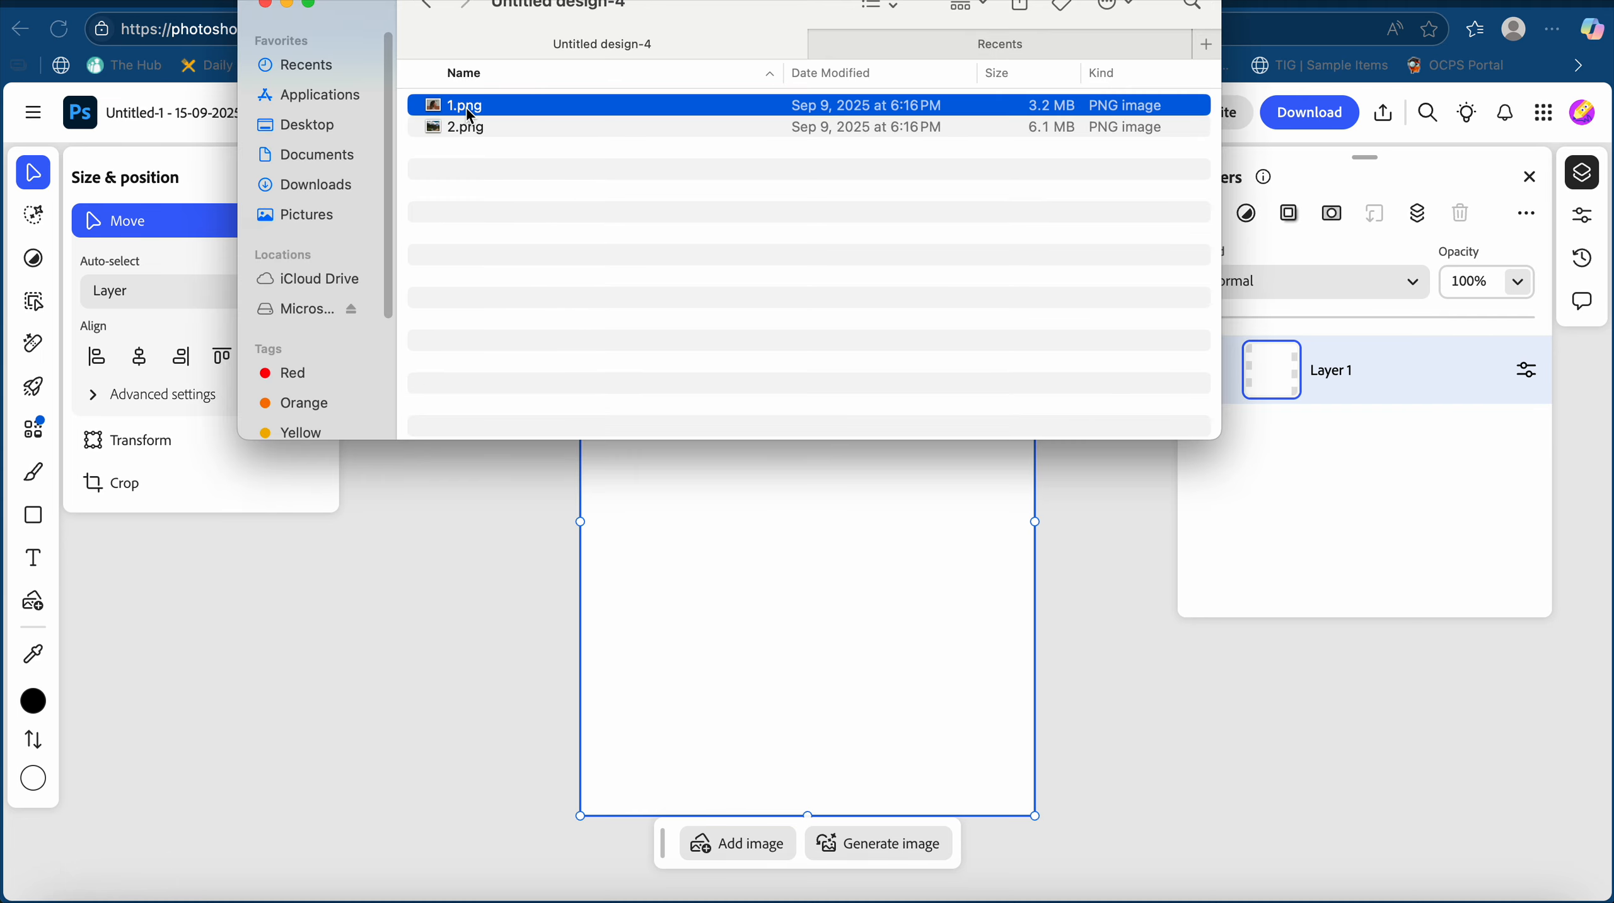
left_click_drag(466, 108, 821, 527)
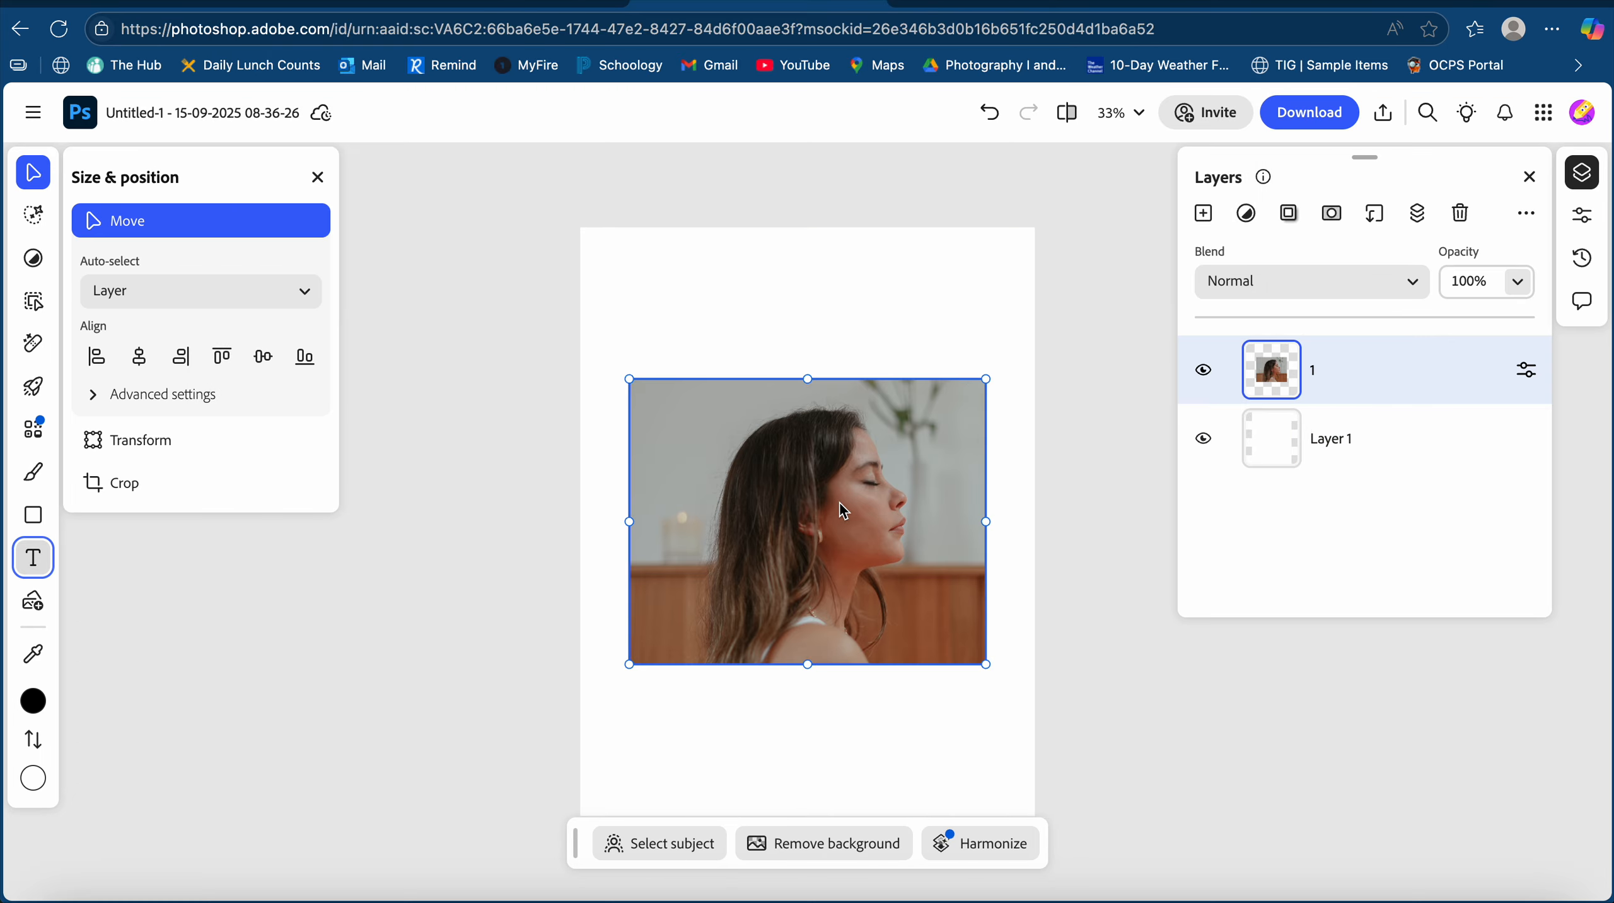
left_click_drag(844, 509, 806, 515)
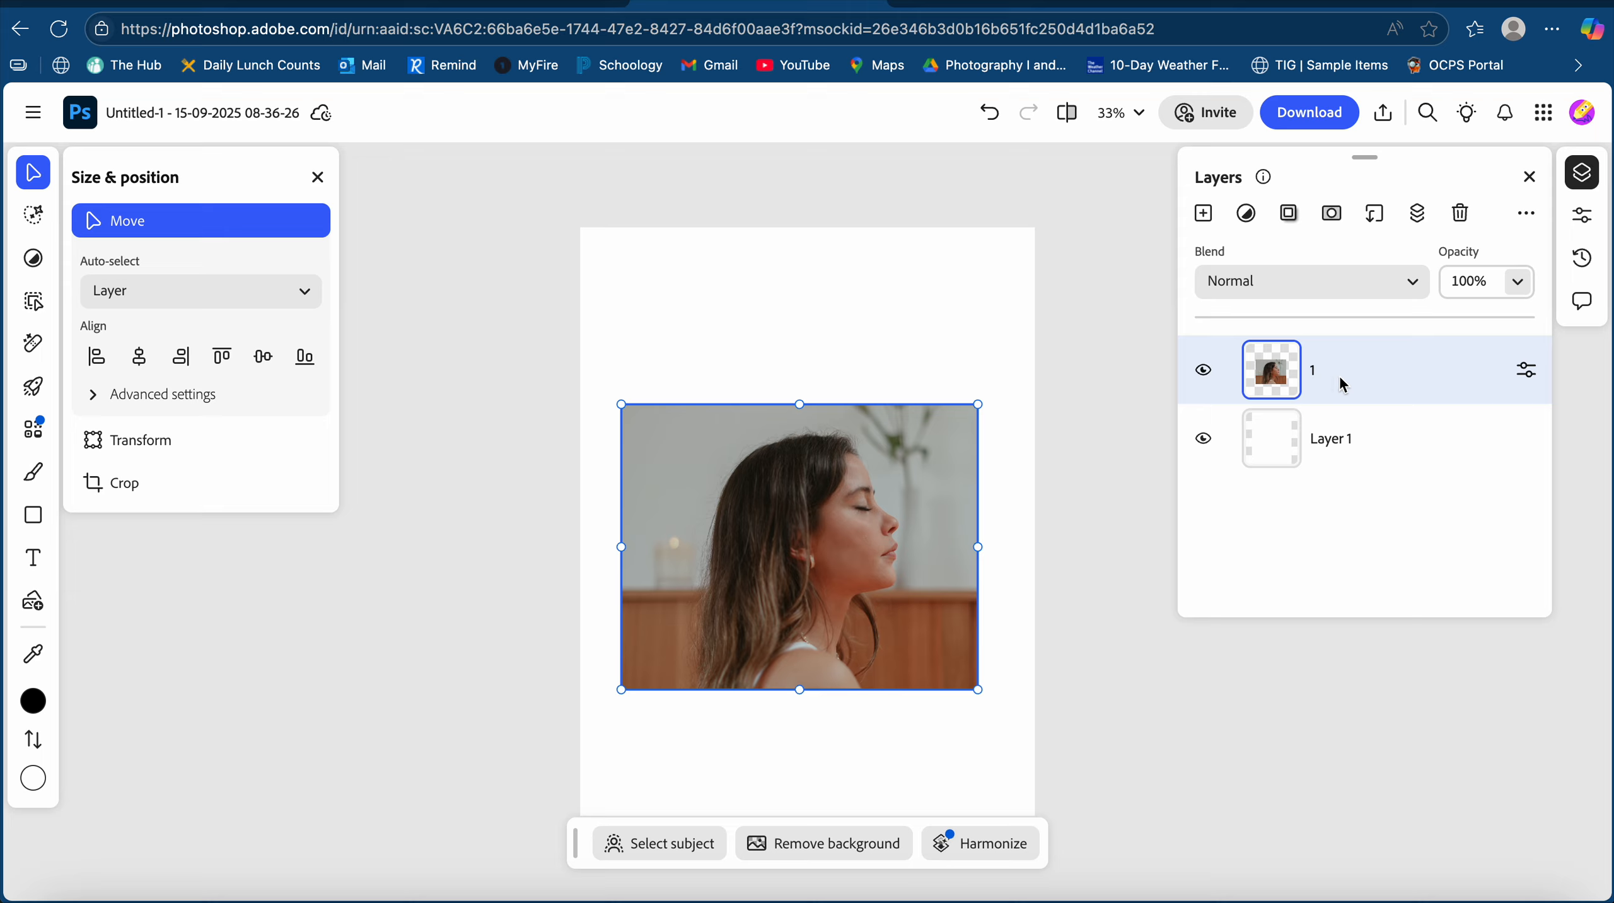
Scale the woman's photo proportionally to about 3563 × 2850 so it spans the page width and reaches the page's lower edge.
mouse_move(35, 175)
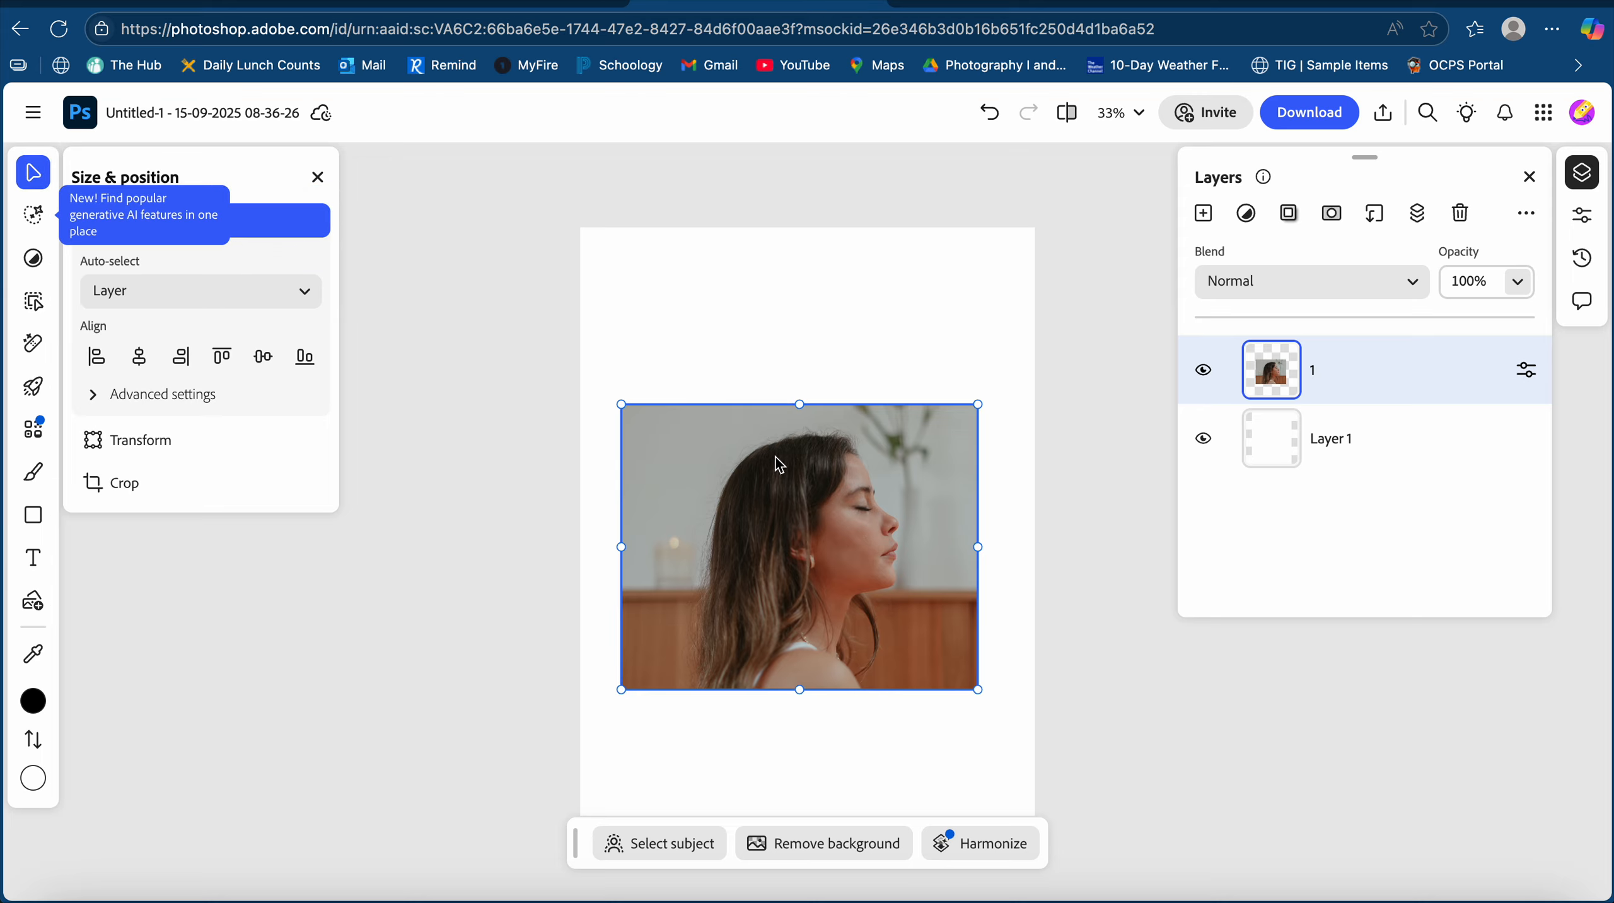
left_click(622, 406)
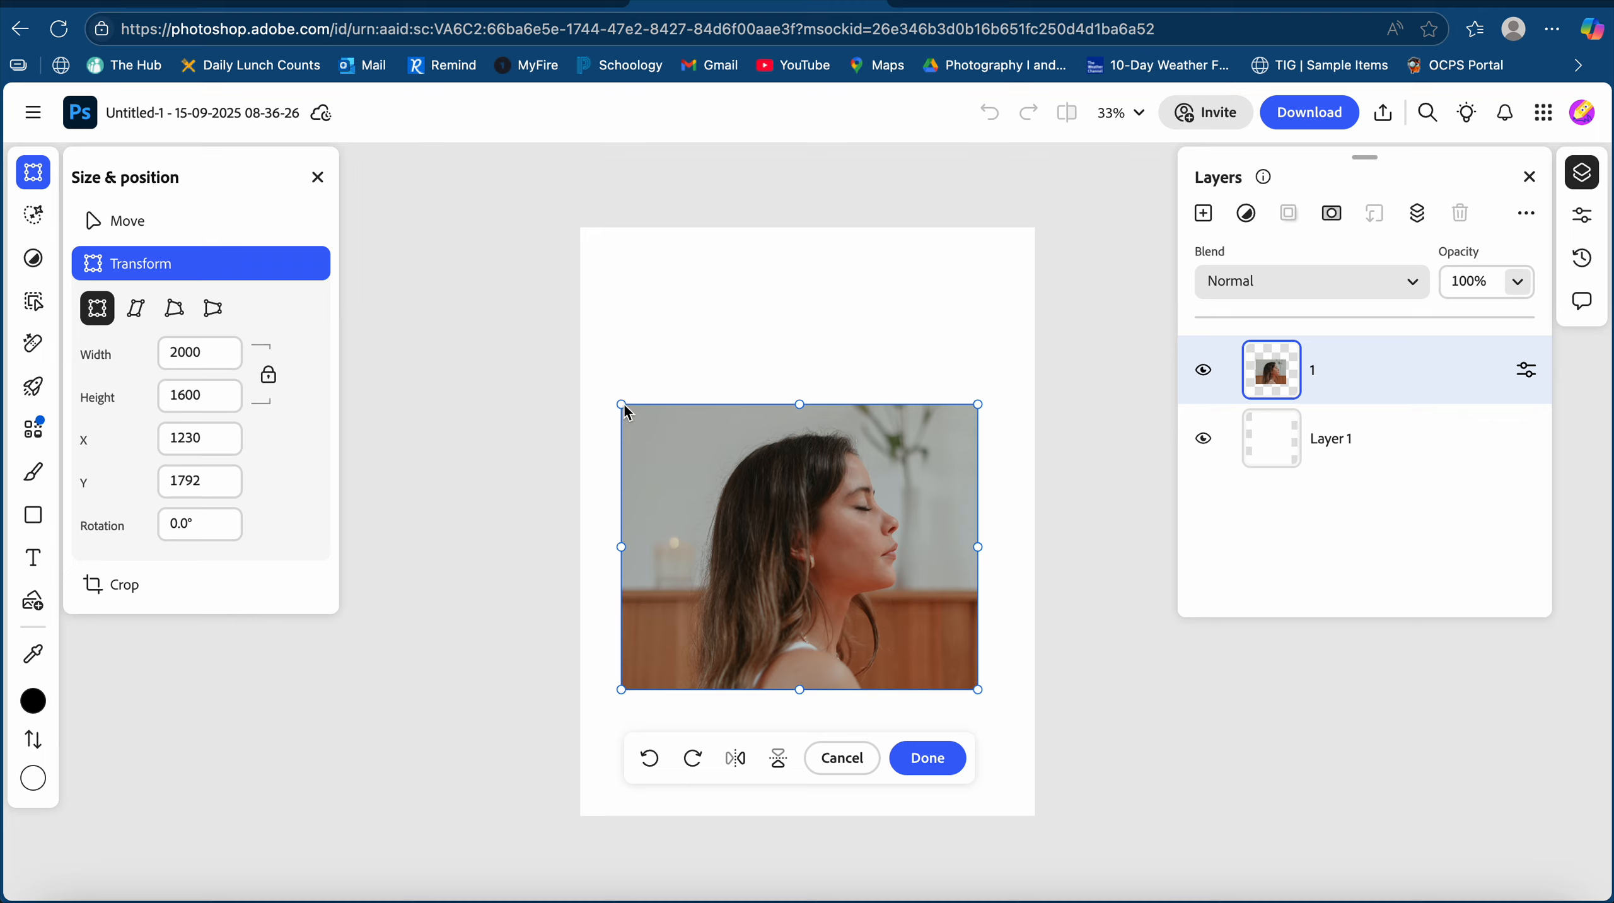
left_click_drag(621, 407, 481, 293)
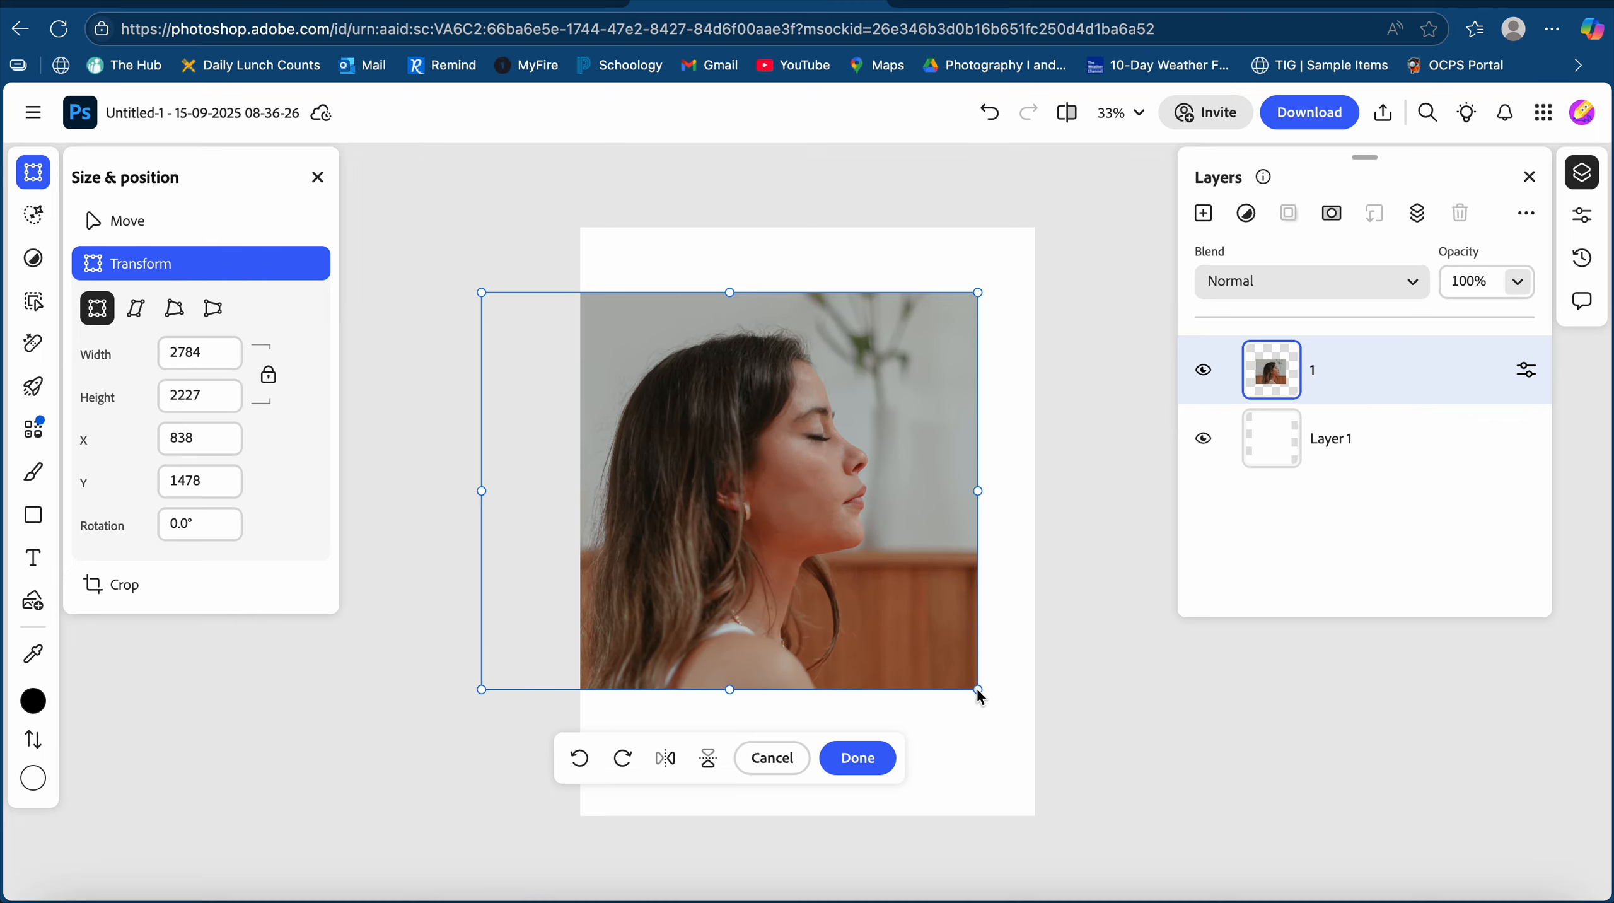
left_click_drag(980, 693, 1116, 800)
left_click_drag(932, 636, 927, 646)
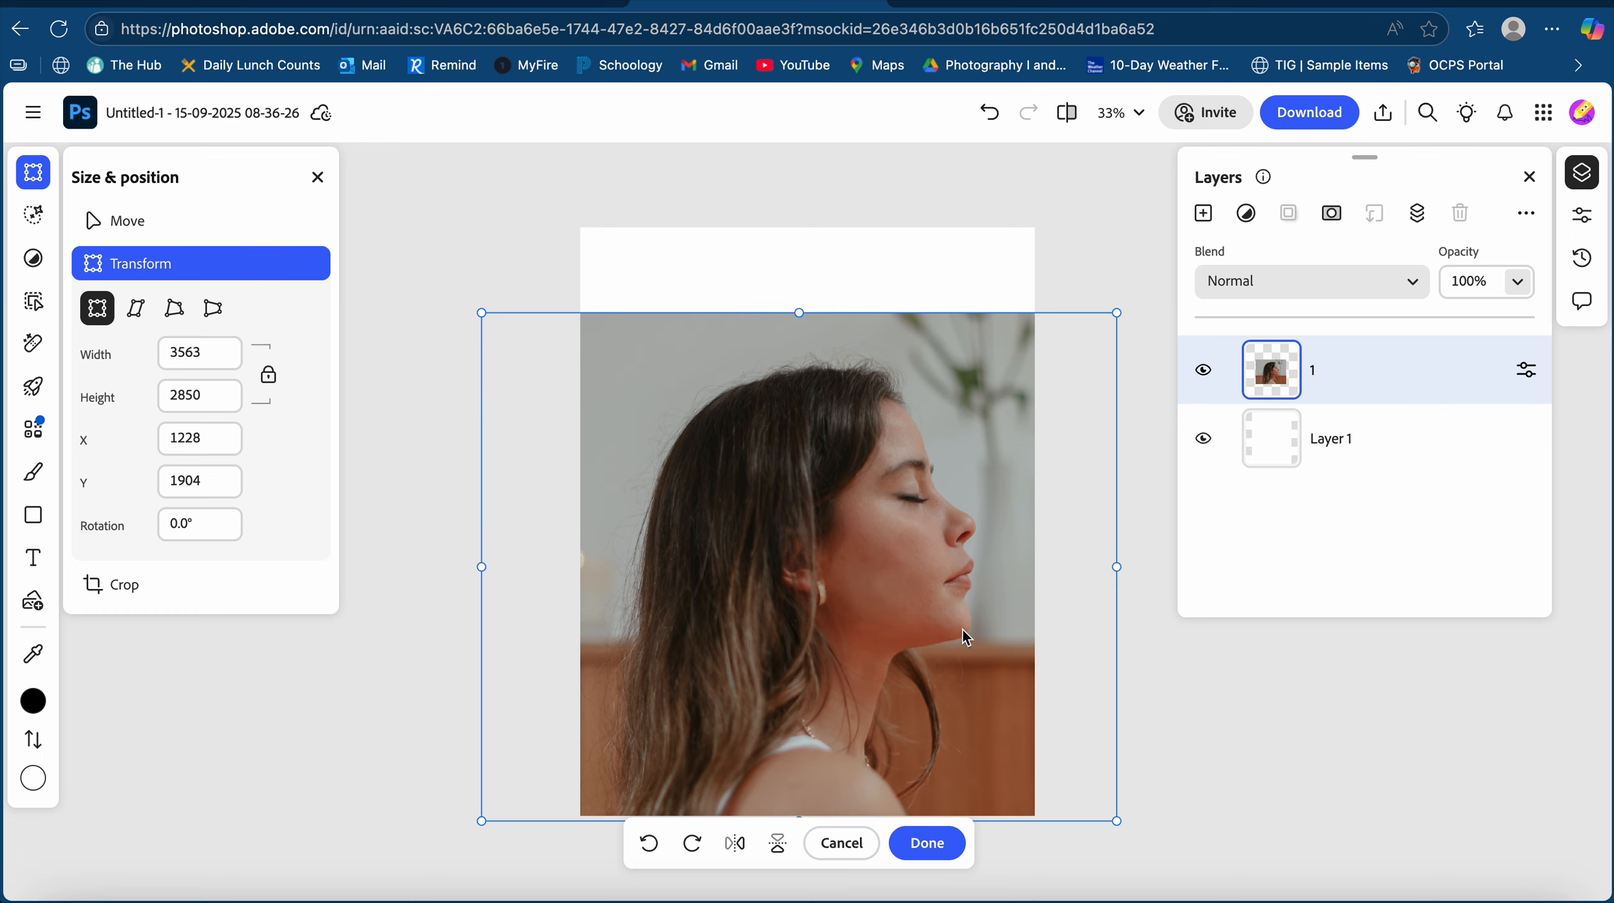
left_click(927, 843)
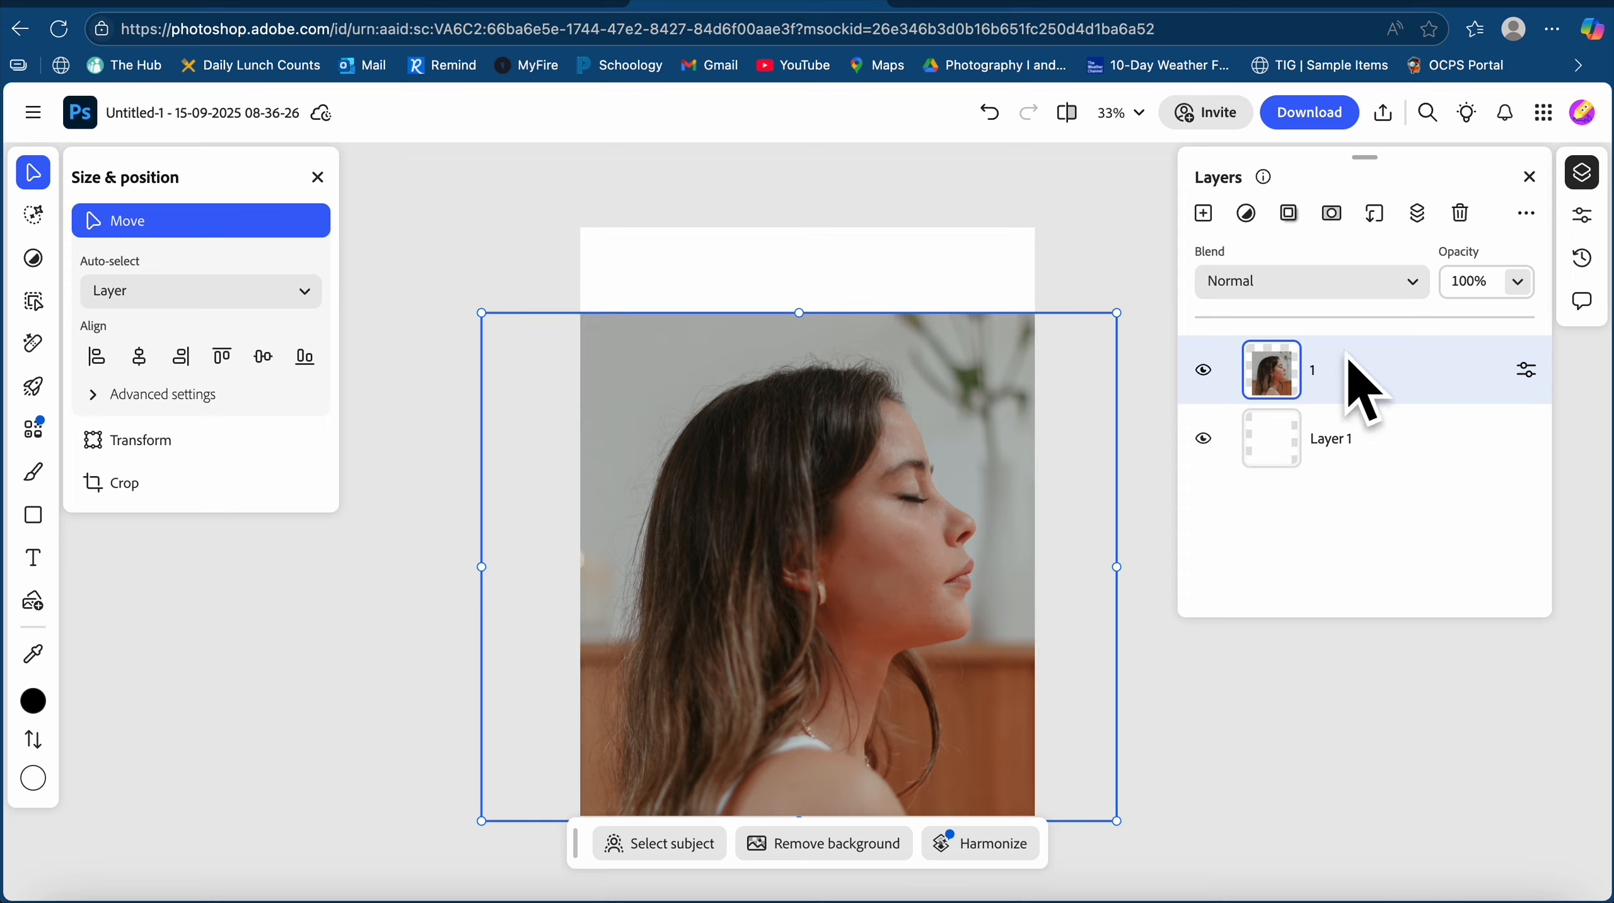
Mask the photo to a subject selection of the woman, with the loose hair loop beside her neck subtracted.
left_click(671, 850)
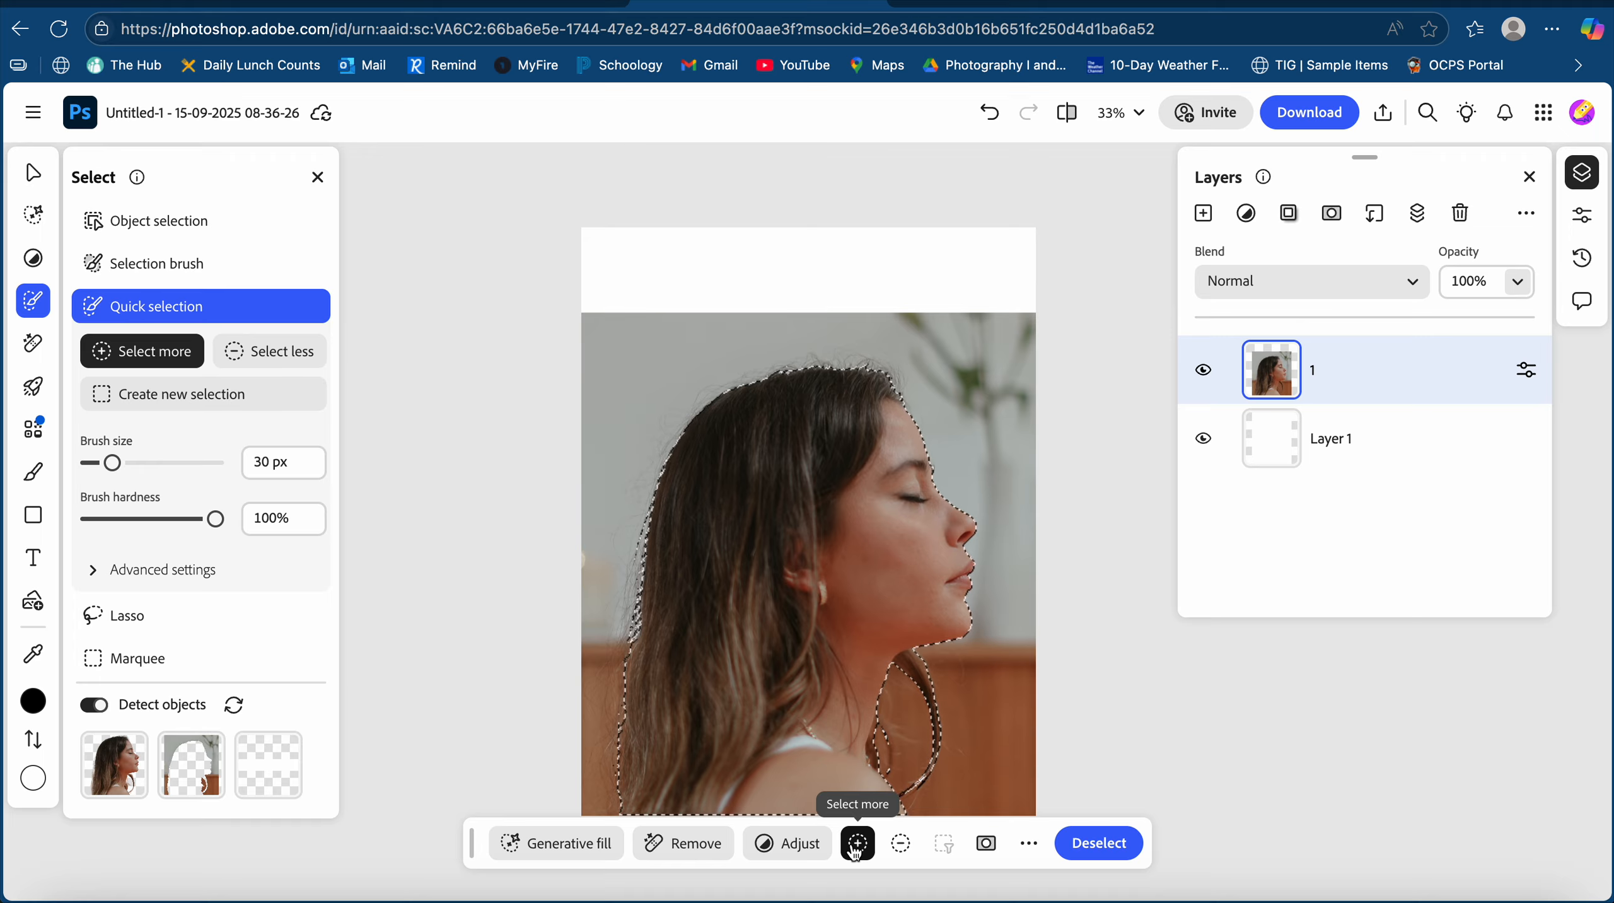
left_click(901, 843)
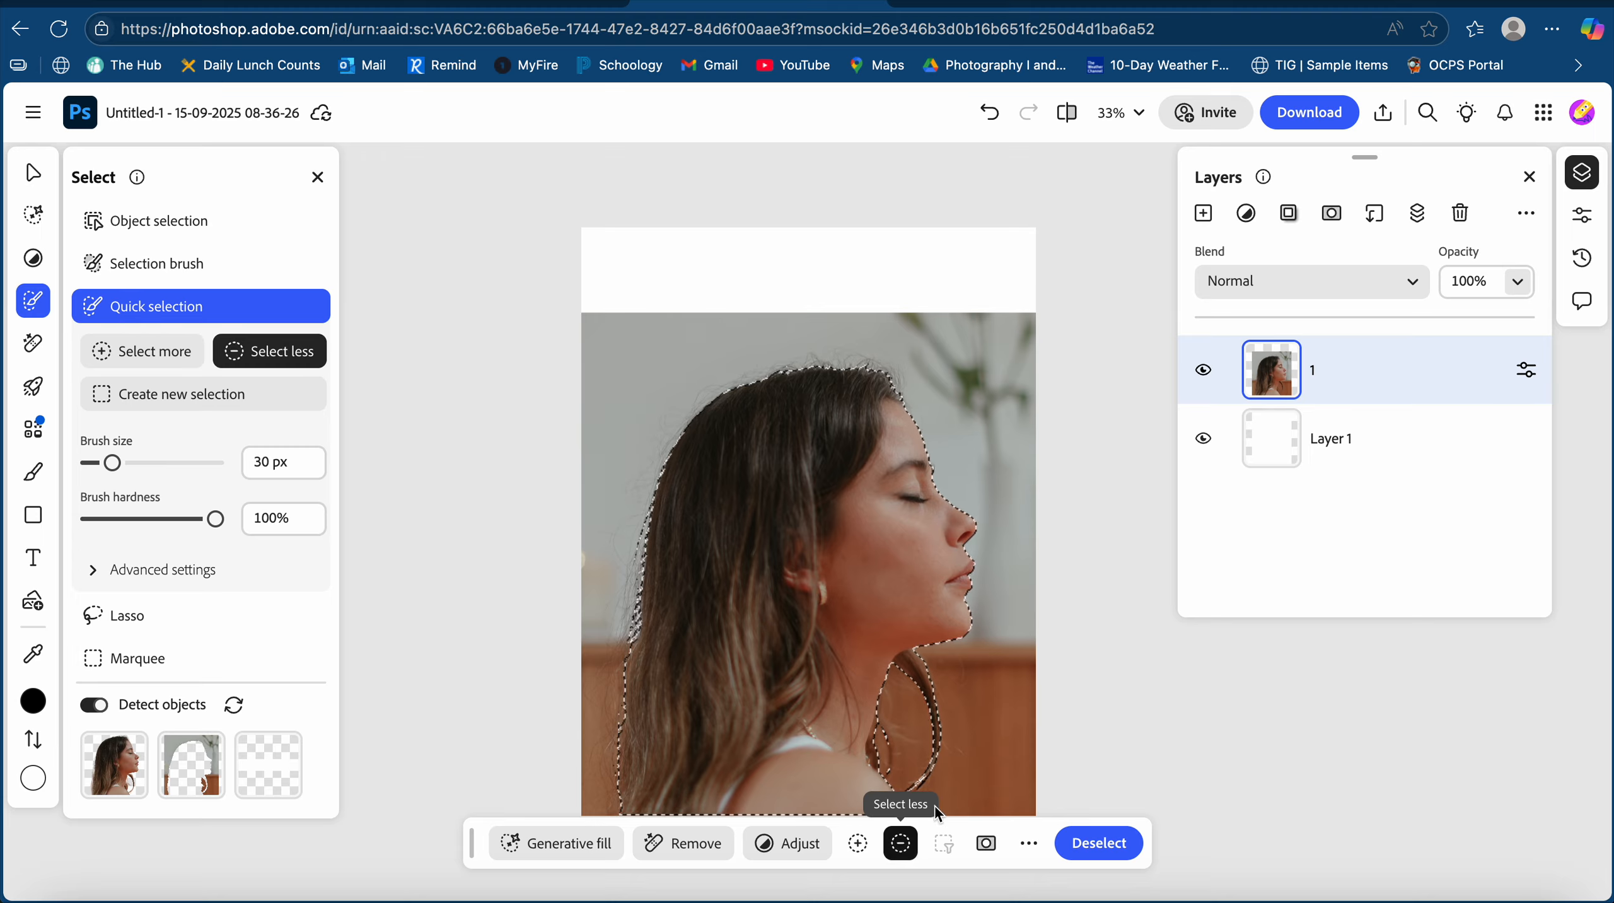
left_click_drag(935, 766, 930, 711)
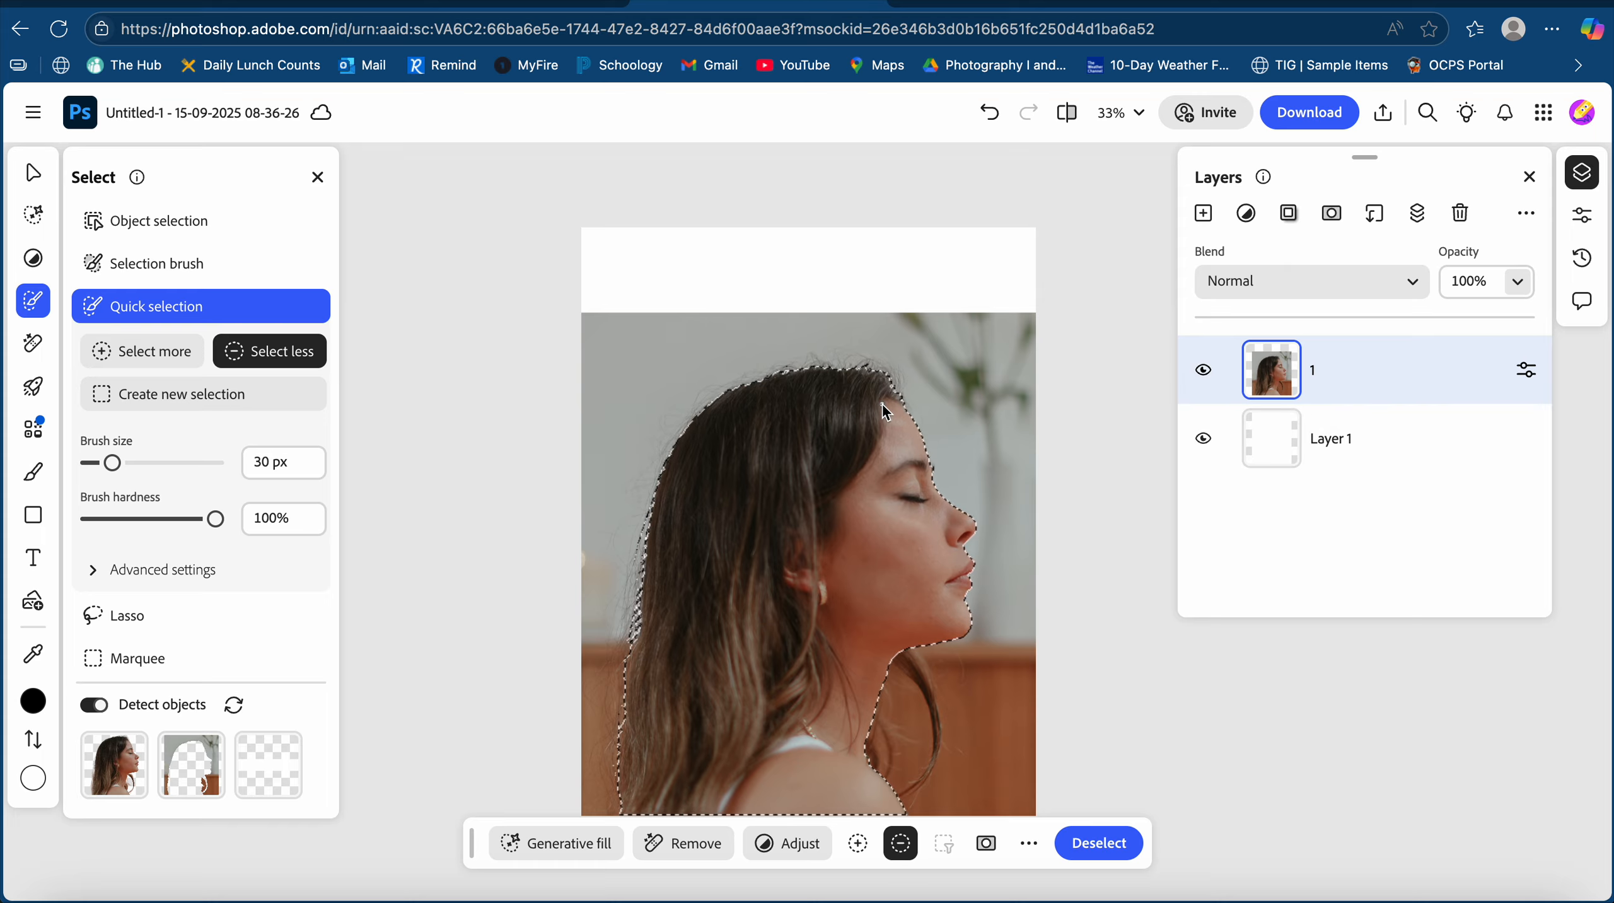
left_click(1333, 213)
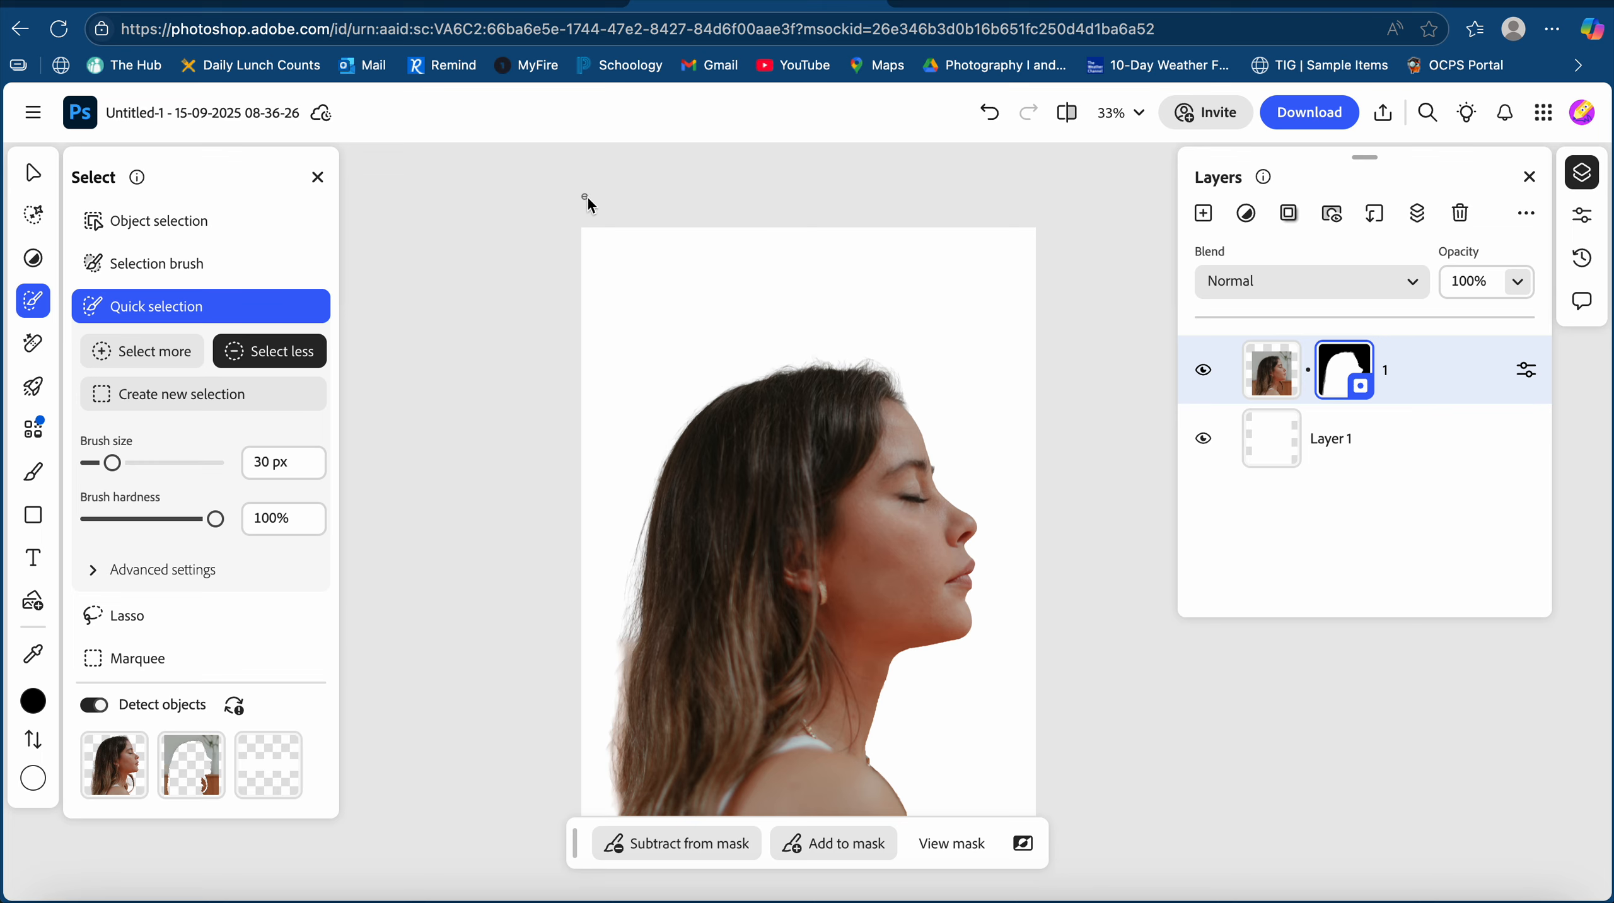
Enlarge the masked portrait to about 4212 × 3369 and reposition it so the hair fills the page's left side.
left_click(31, 182)
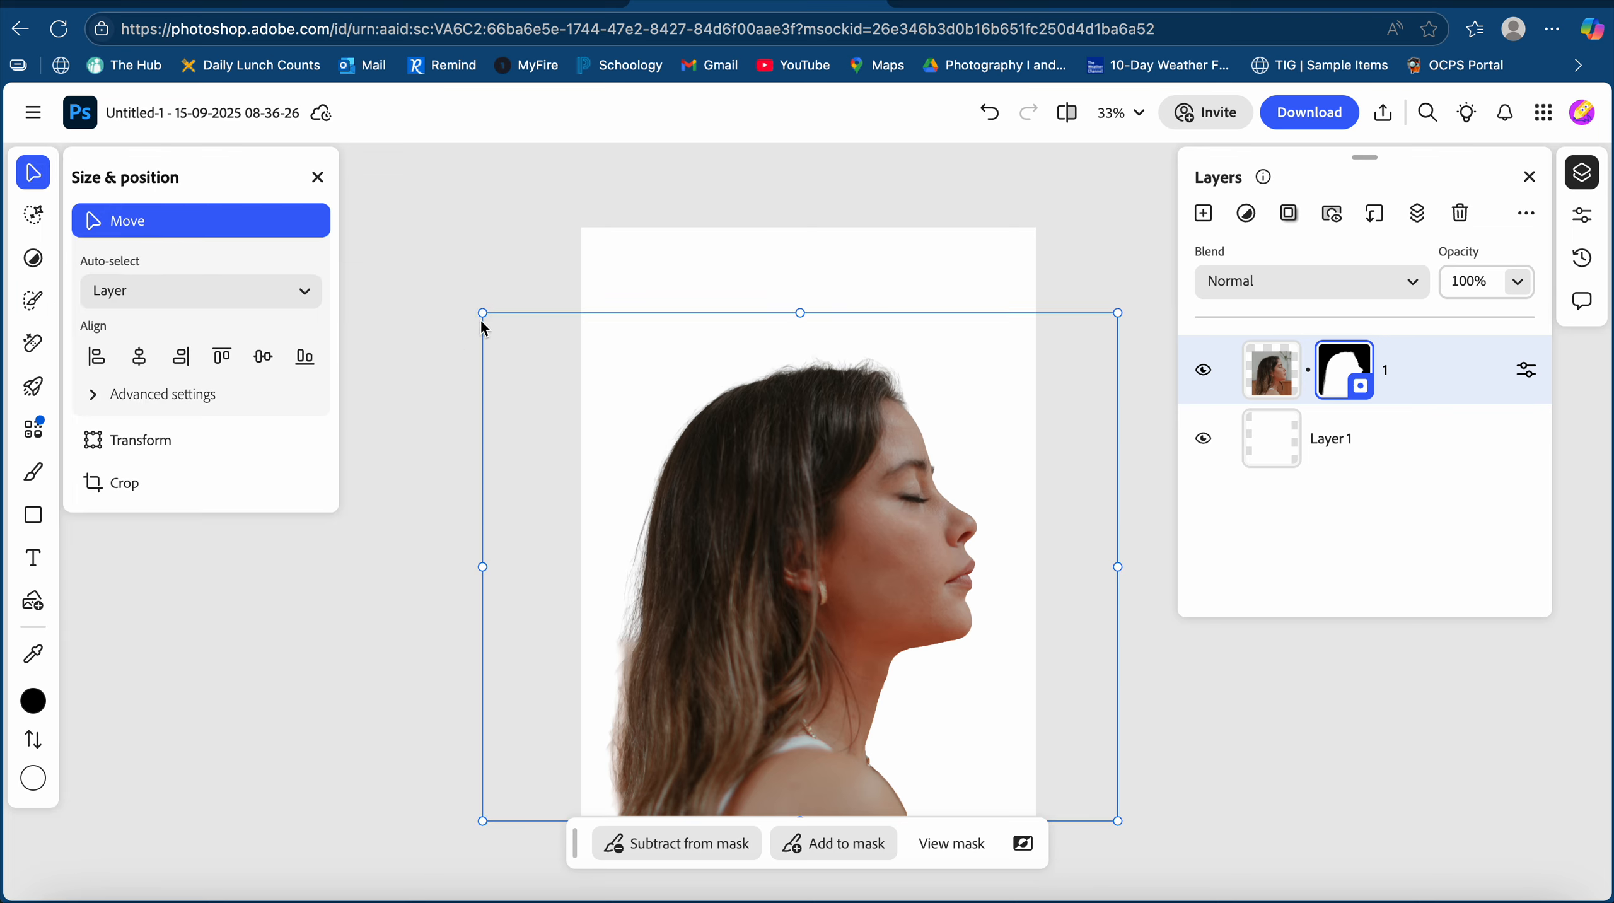
left_click_drag(482, 314, 392, 241)
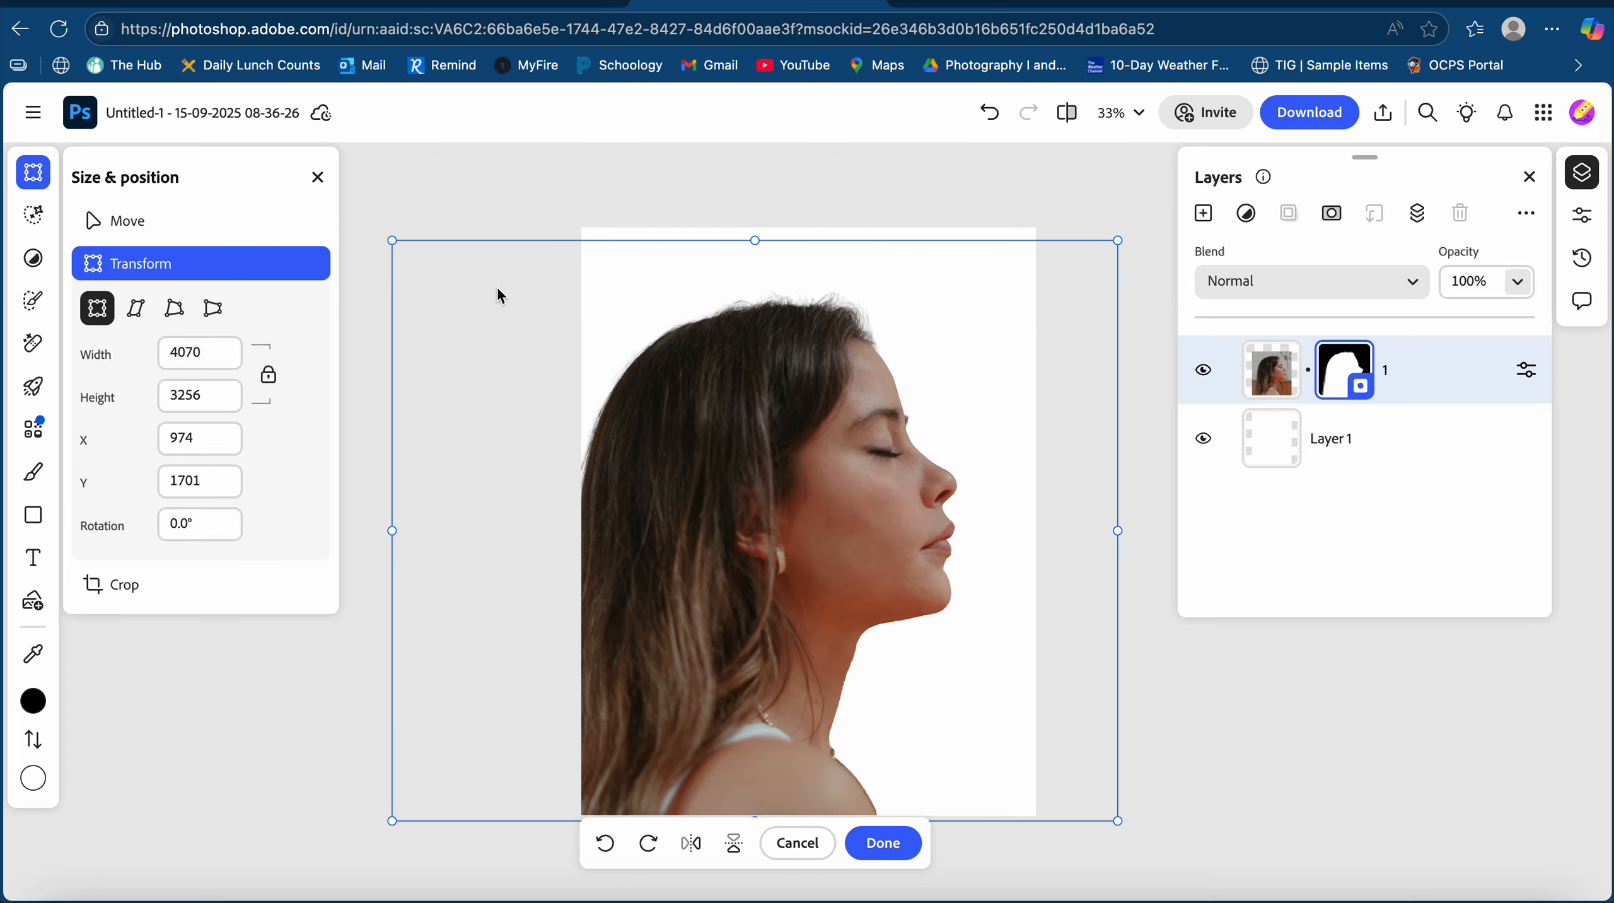
mouse_move(634, 361)
left_mouse_down()
mouse_move(670, 350)
mouse_move(614, 358)
mouse_move(716, 351)
mouse_move(612, 362)
left_mouse_up()
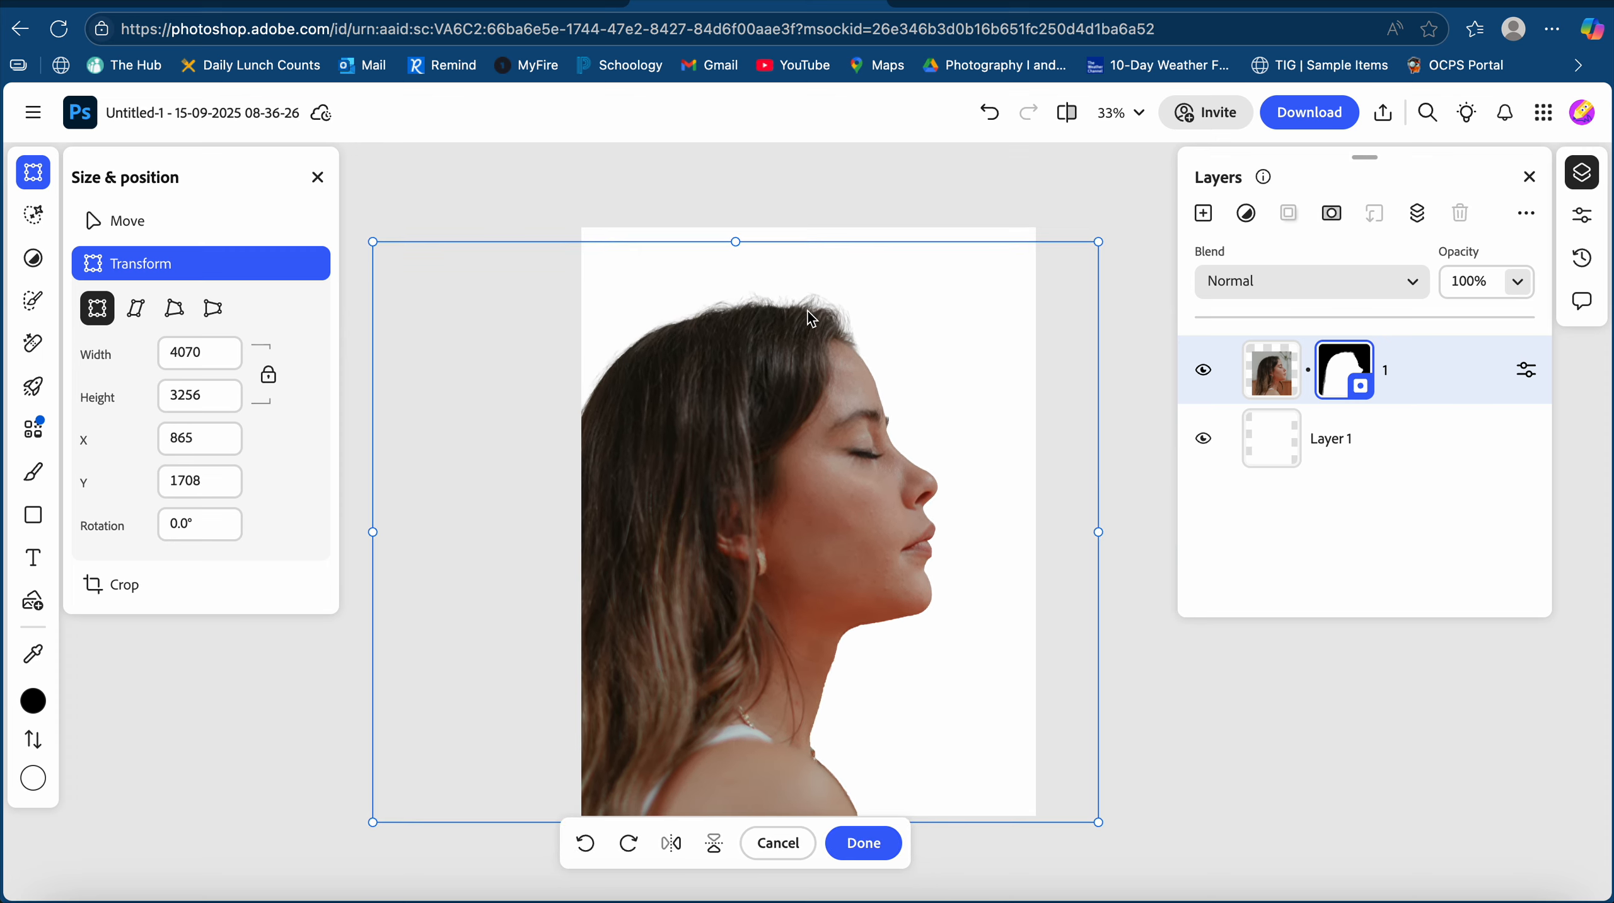
left_click_drag(1098, 242, 1130, 234)
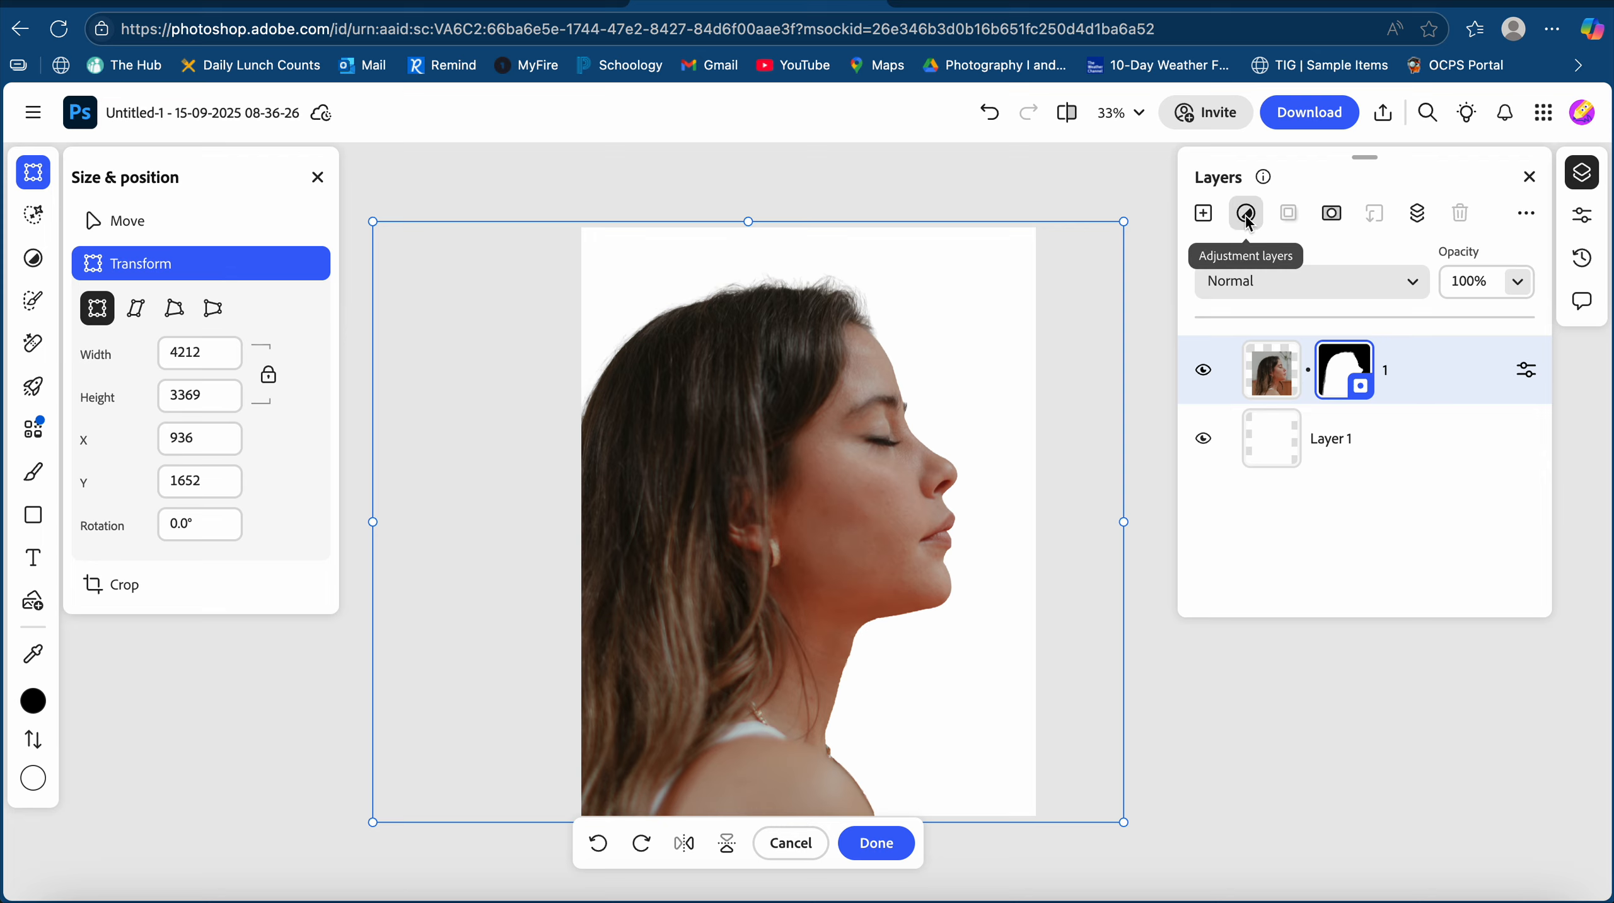
left_click(1421, 369)
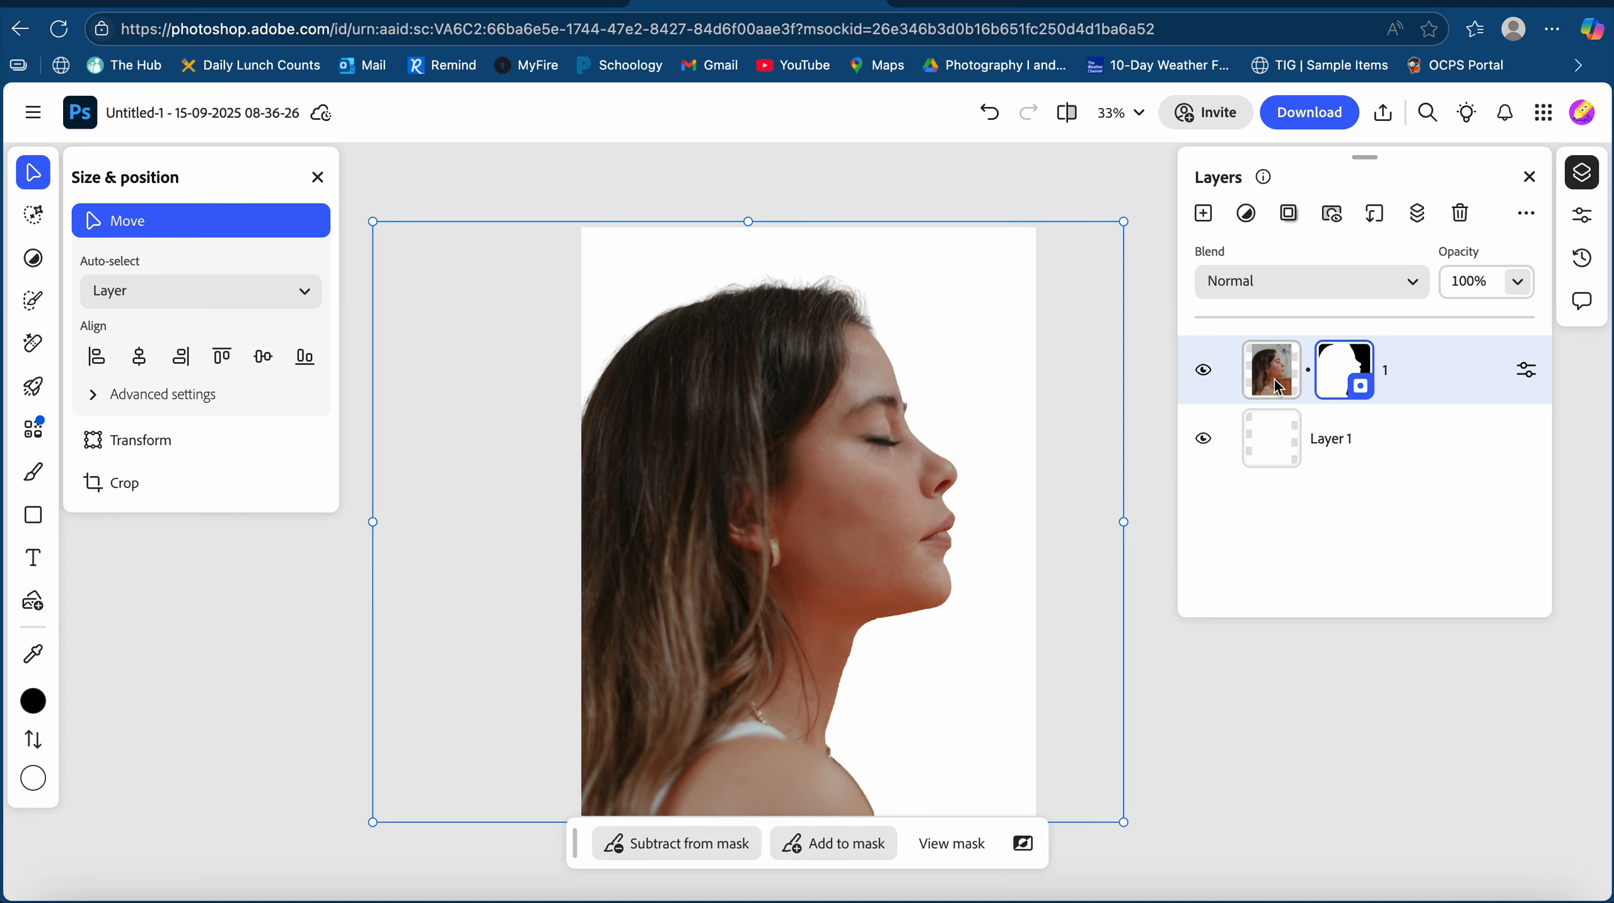
Add a Black & white adjustment layer above the portrait and set its Cyans to 32.
left_click(1273, 379)
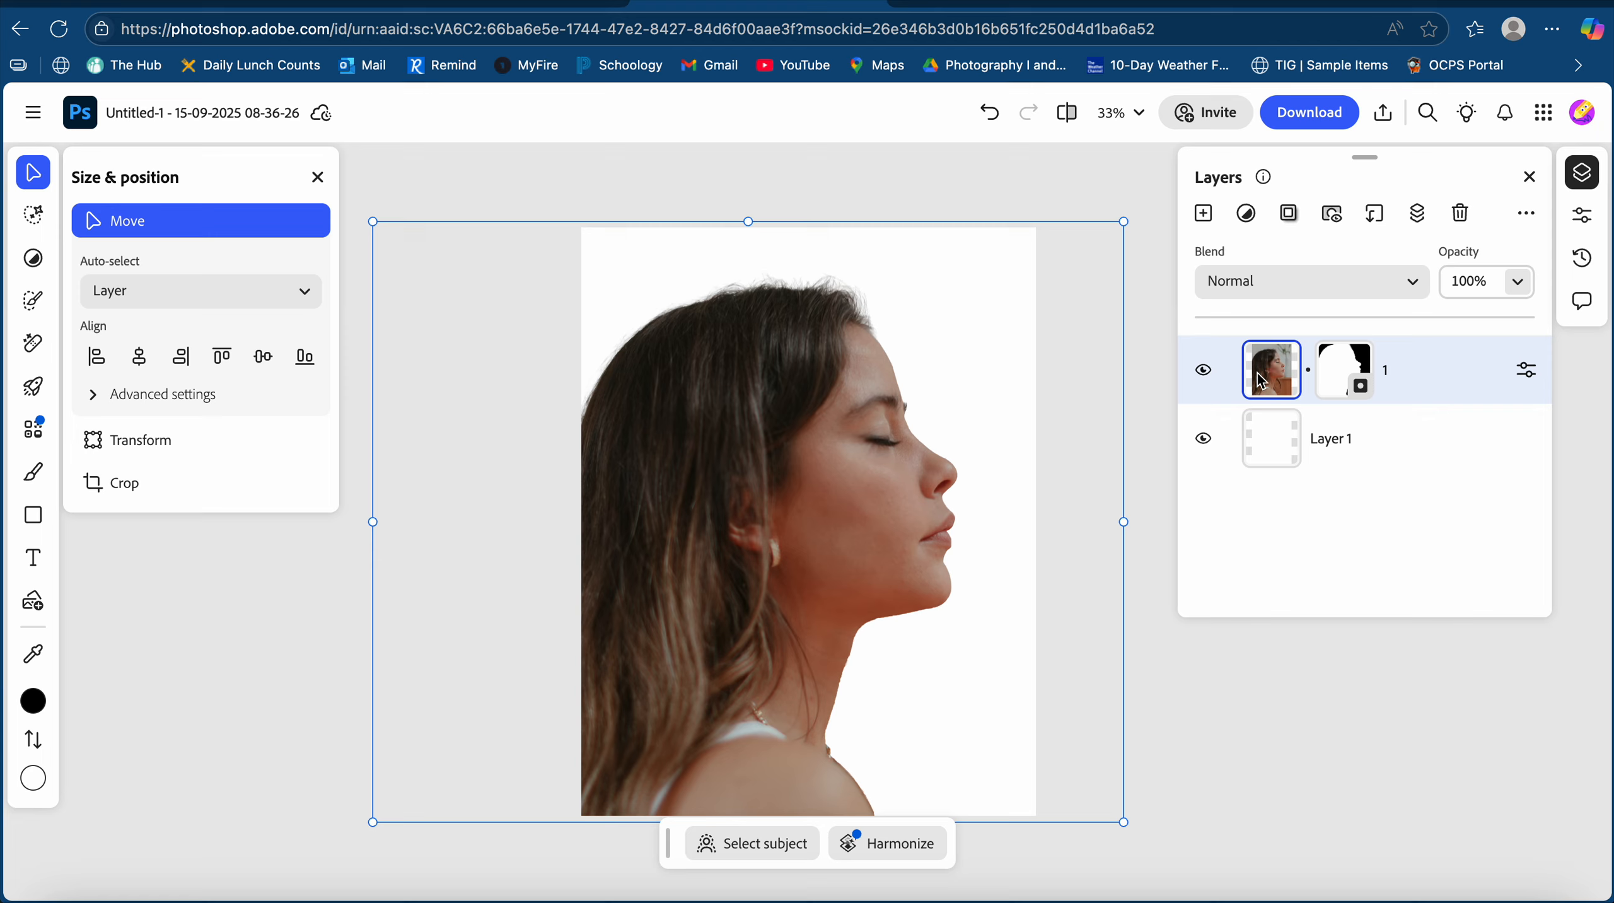
left_click(1248, 216)
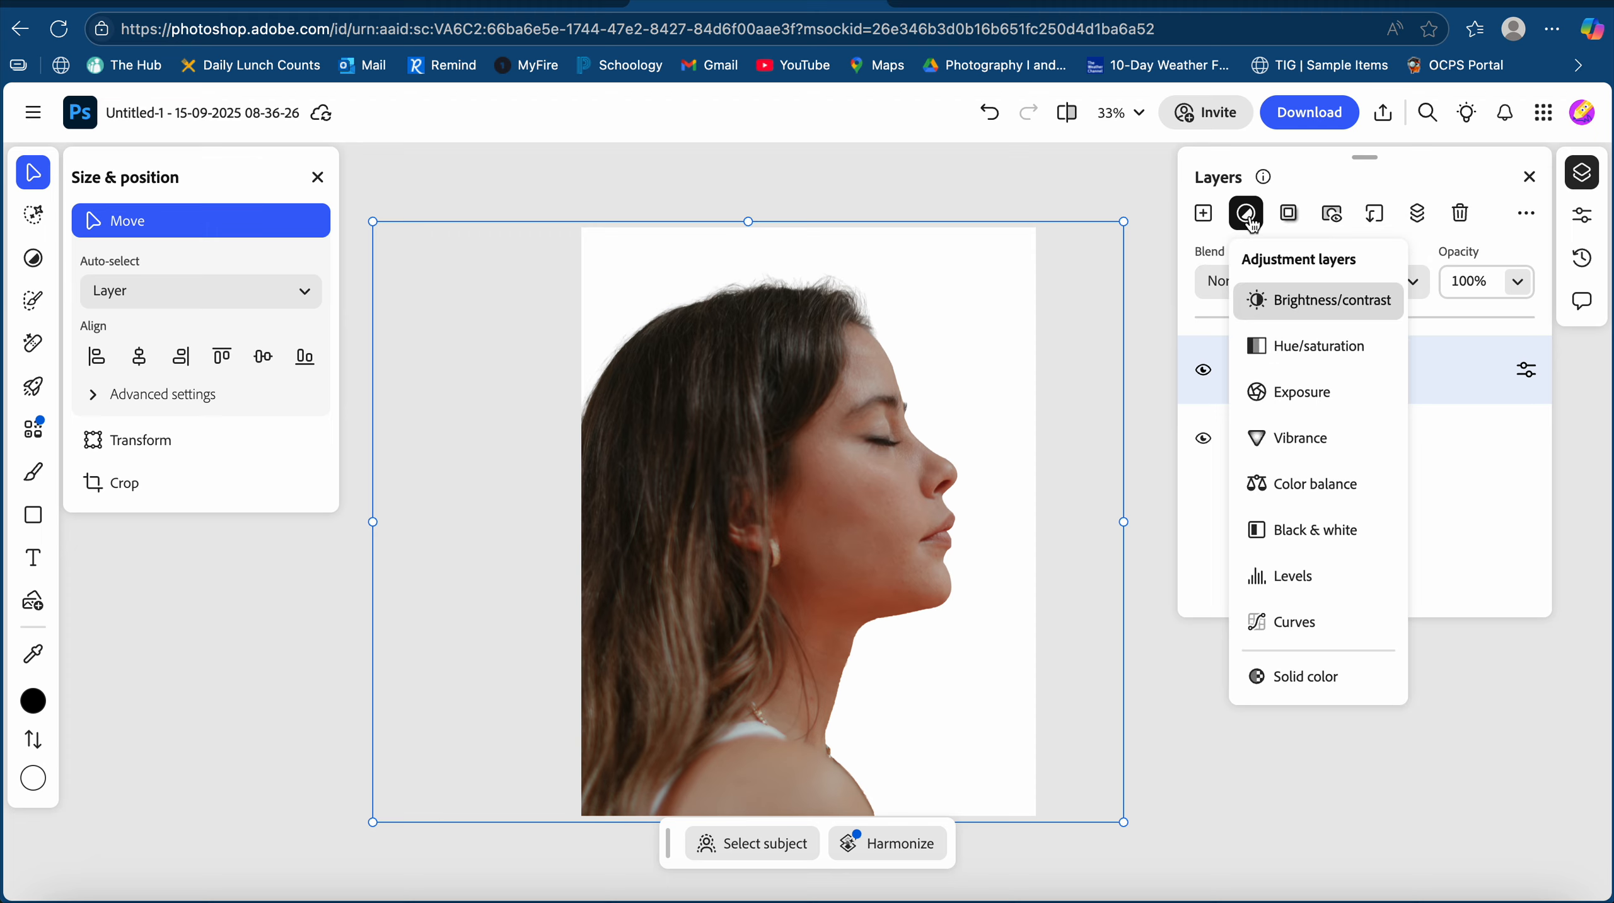
left_click(1328, 532)
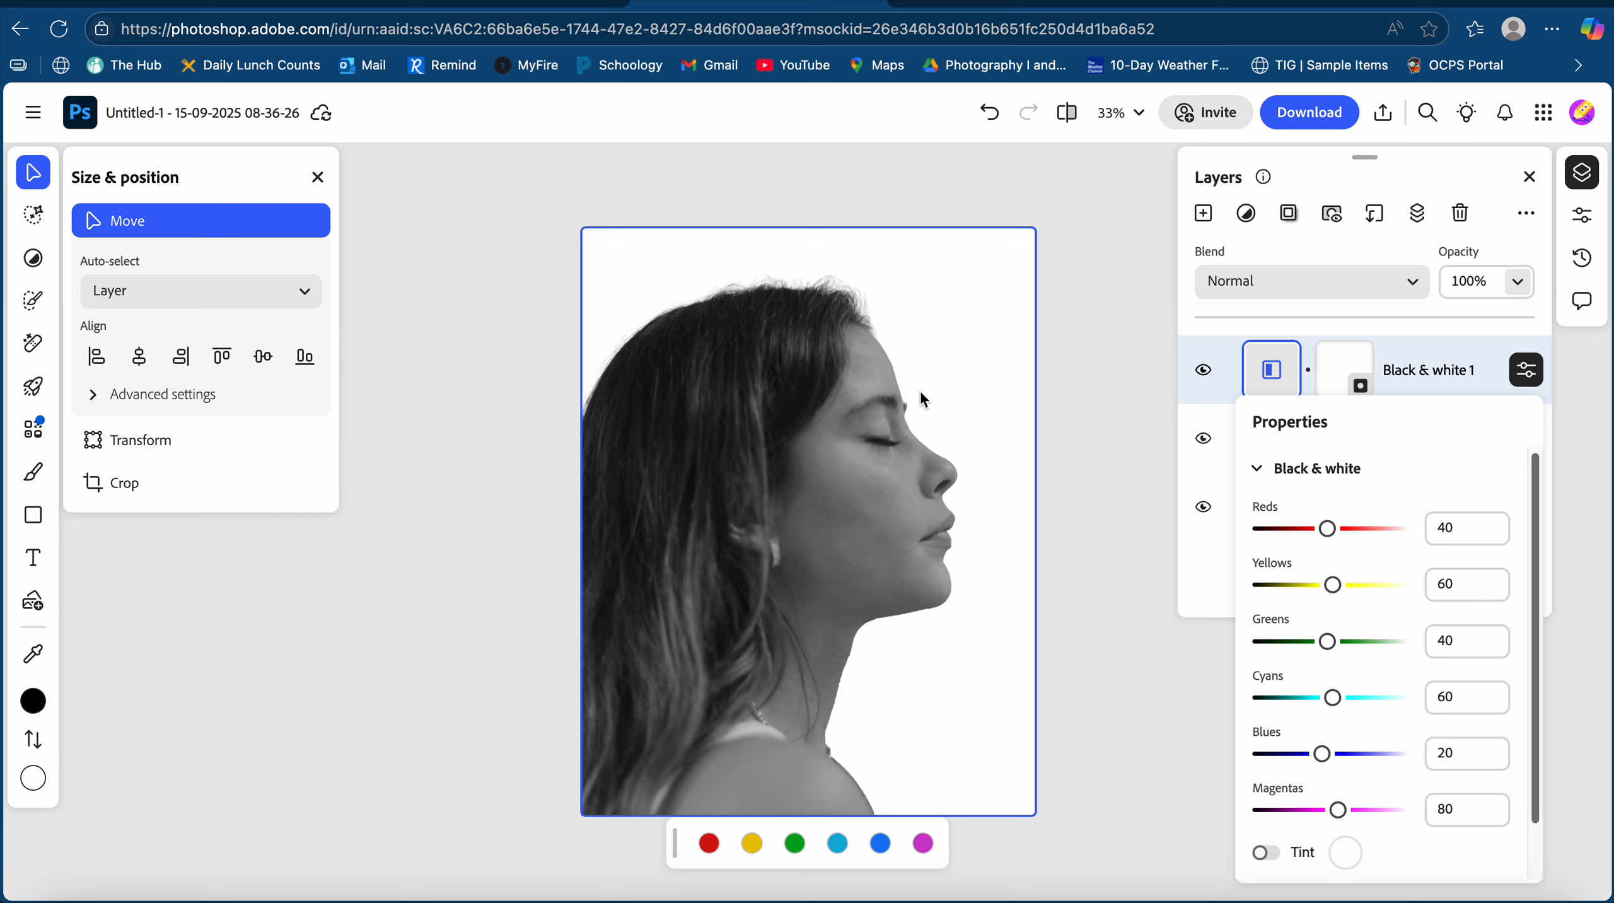
scroll(1377, 632, "down", 1)
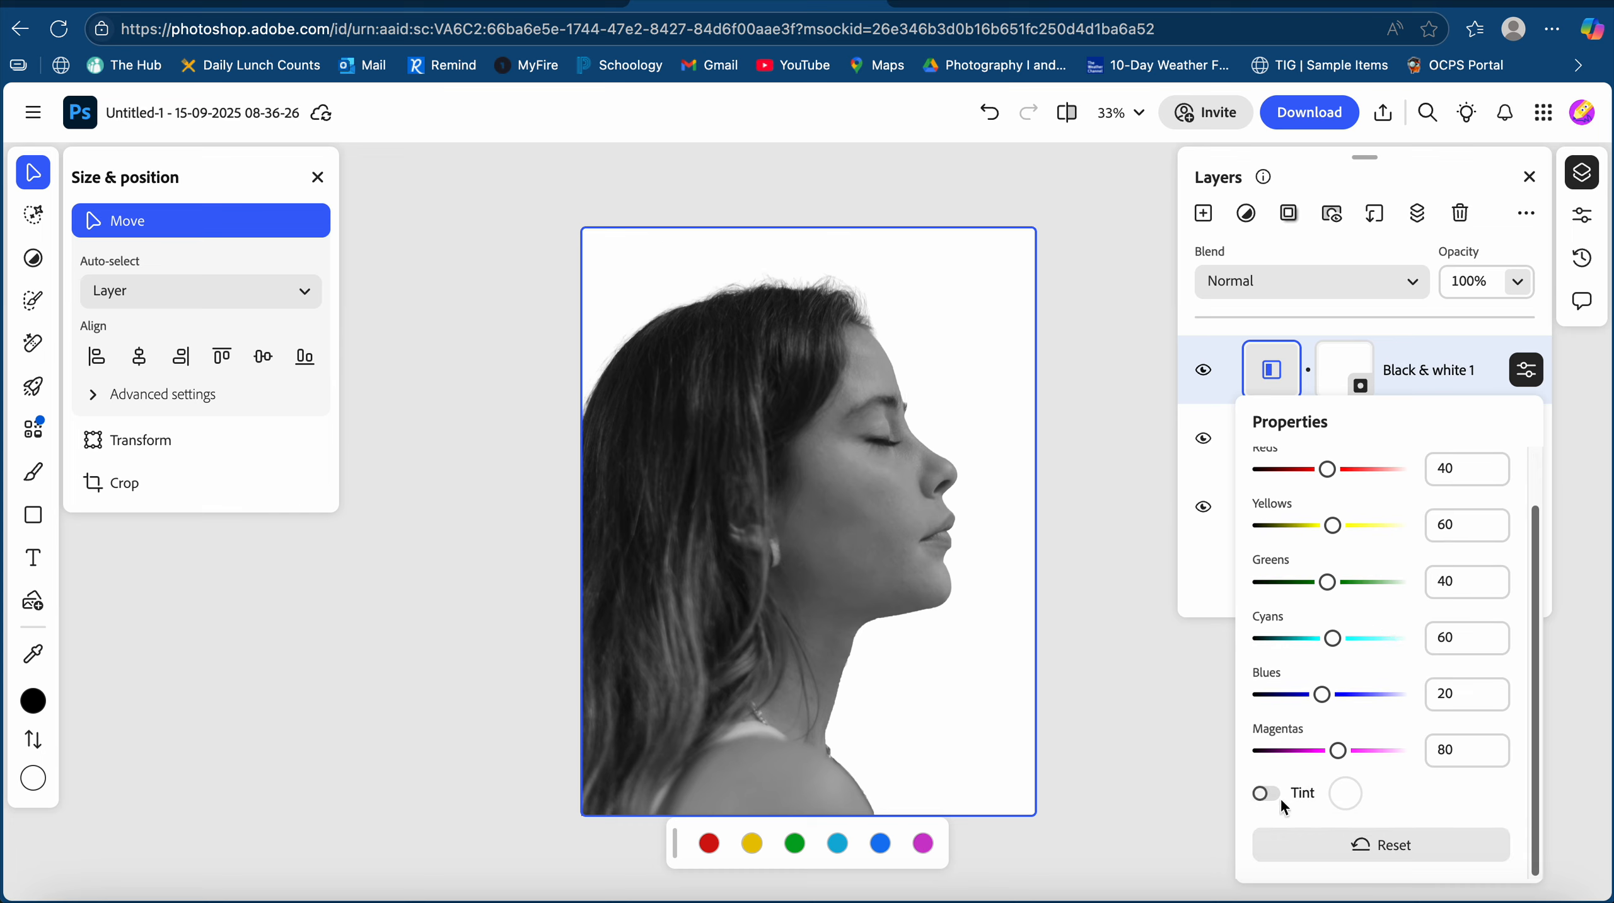
mouse_move(1334, 642)
left_mouse_down()
mouse_move(1351, 641)
mouse_move(1327, 643)
left_mouse_up()
Turn on the Black & white adjustment's tint and set the tint color to white, #FFFFFF.
left_click(1272, 793)
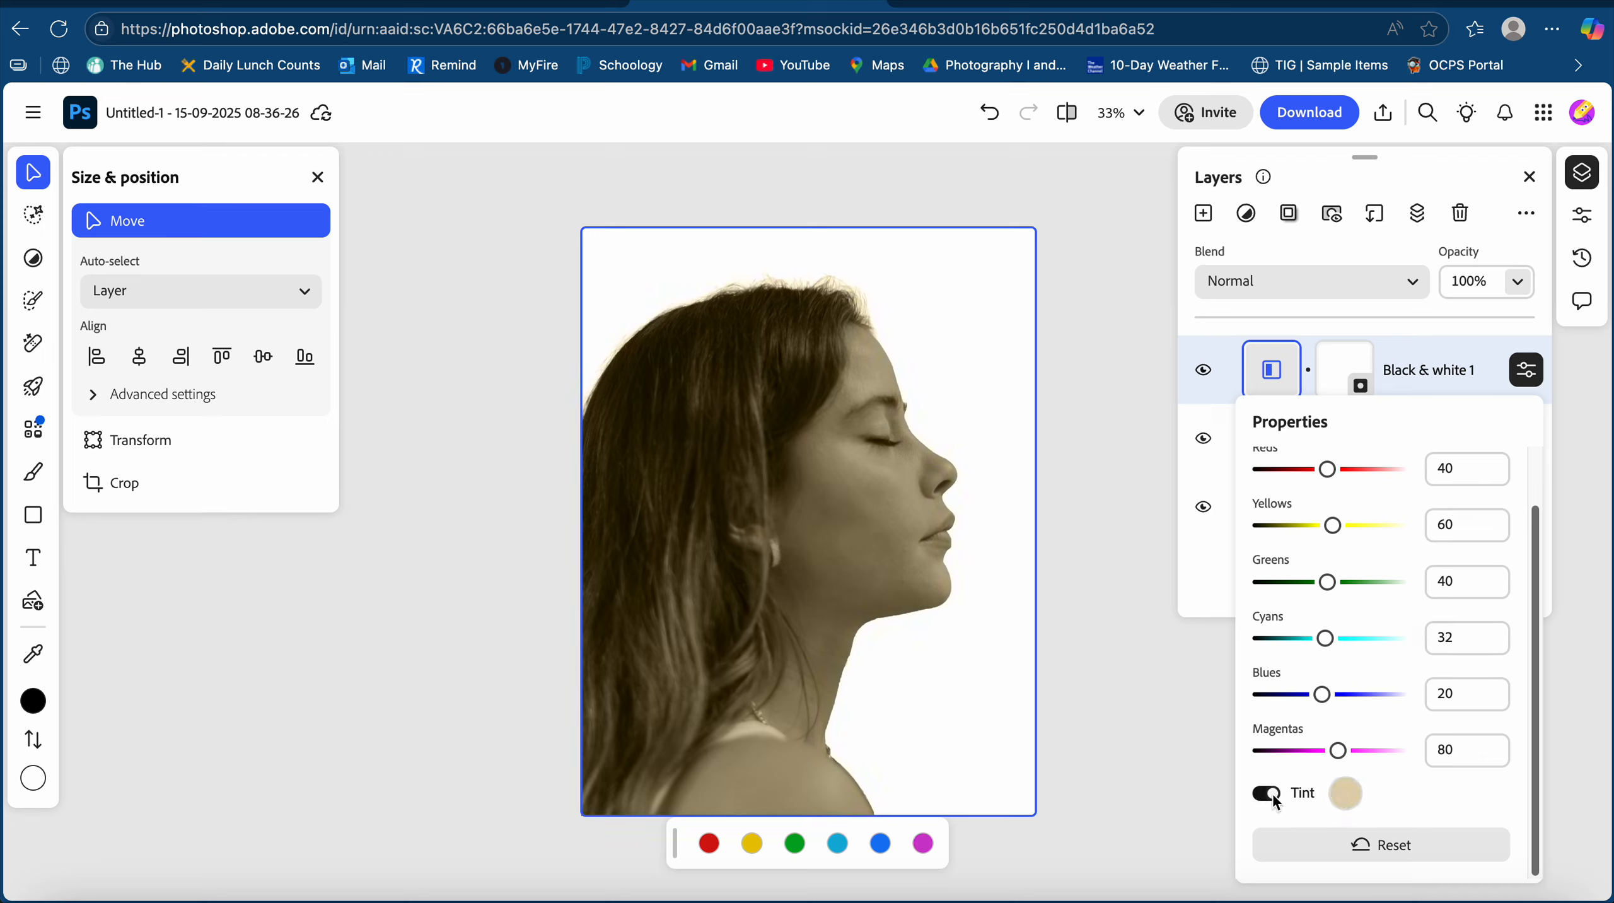
left_click(1346, 794)
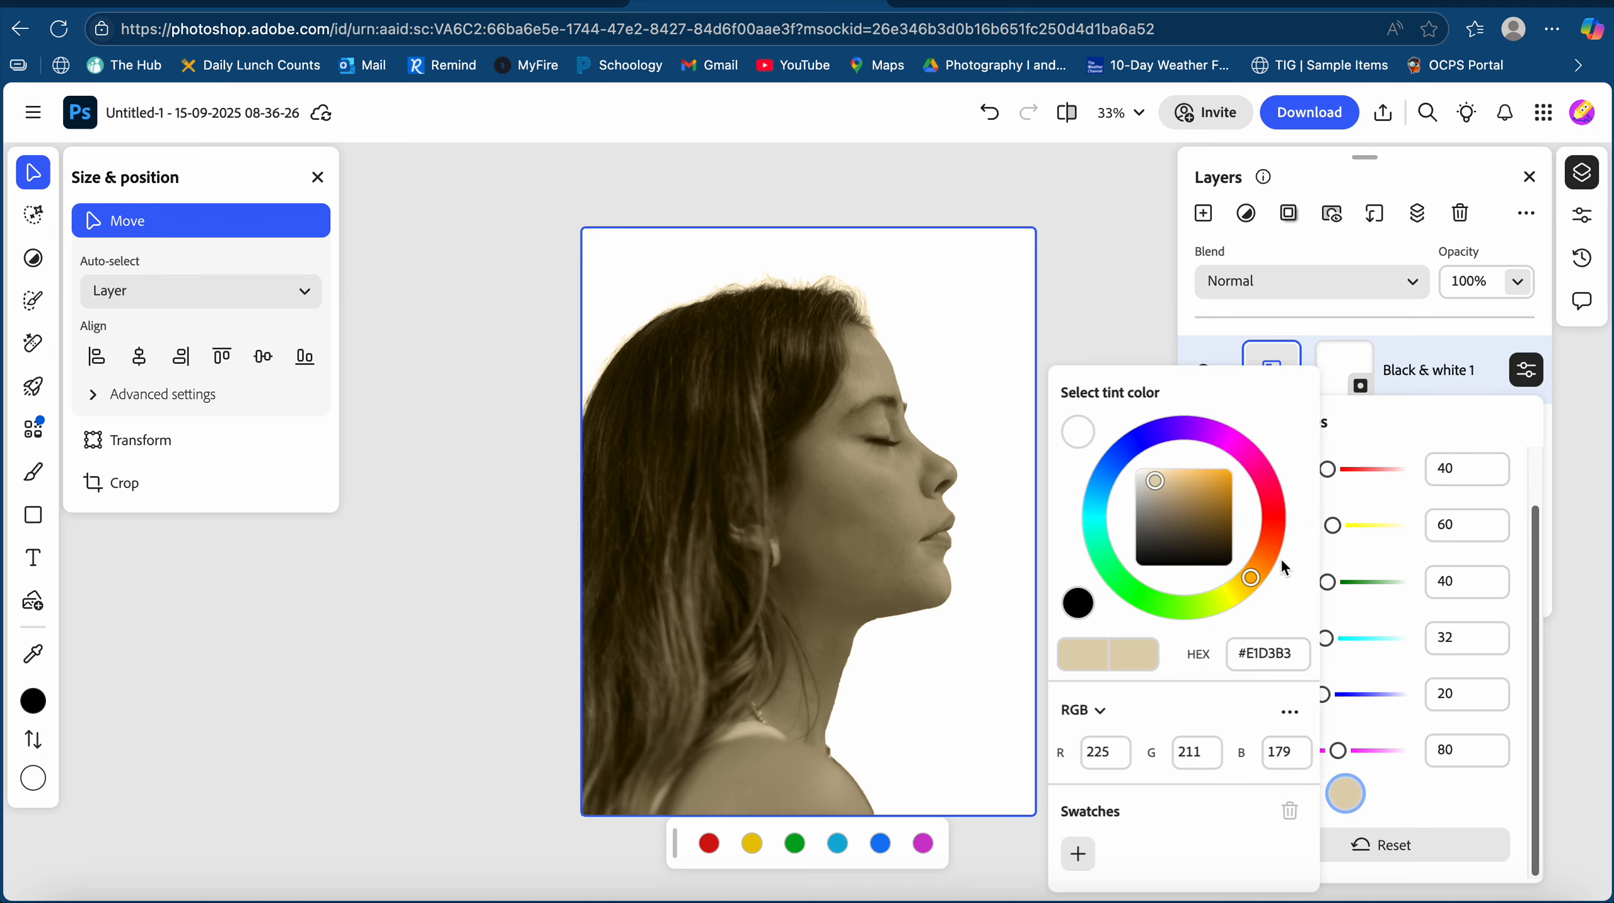
left_click_drag(1264, 479, 1100, 493)
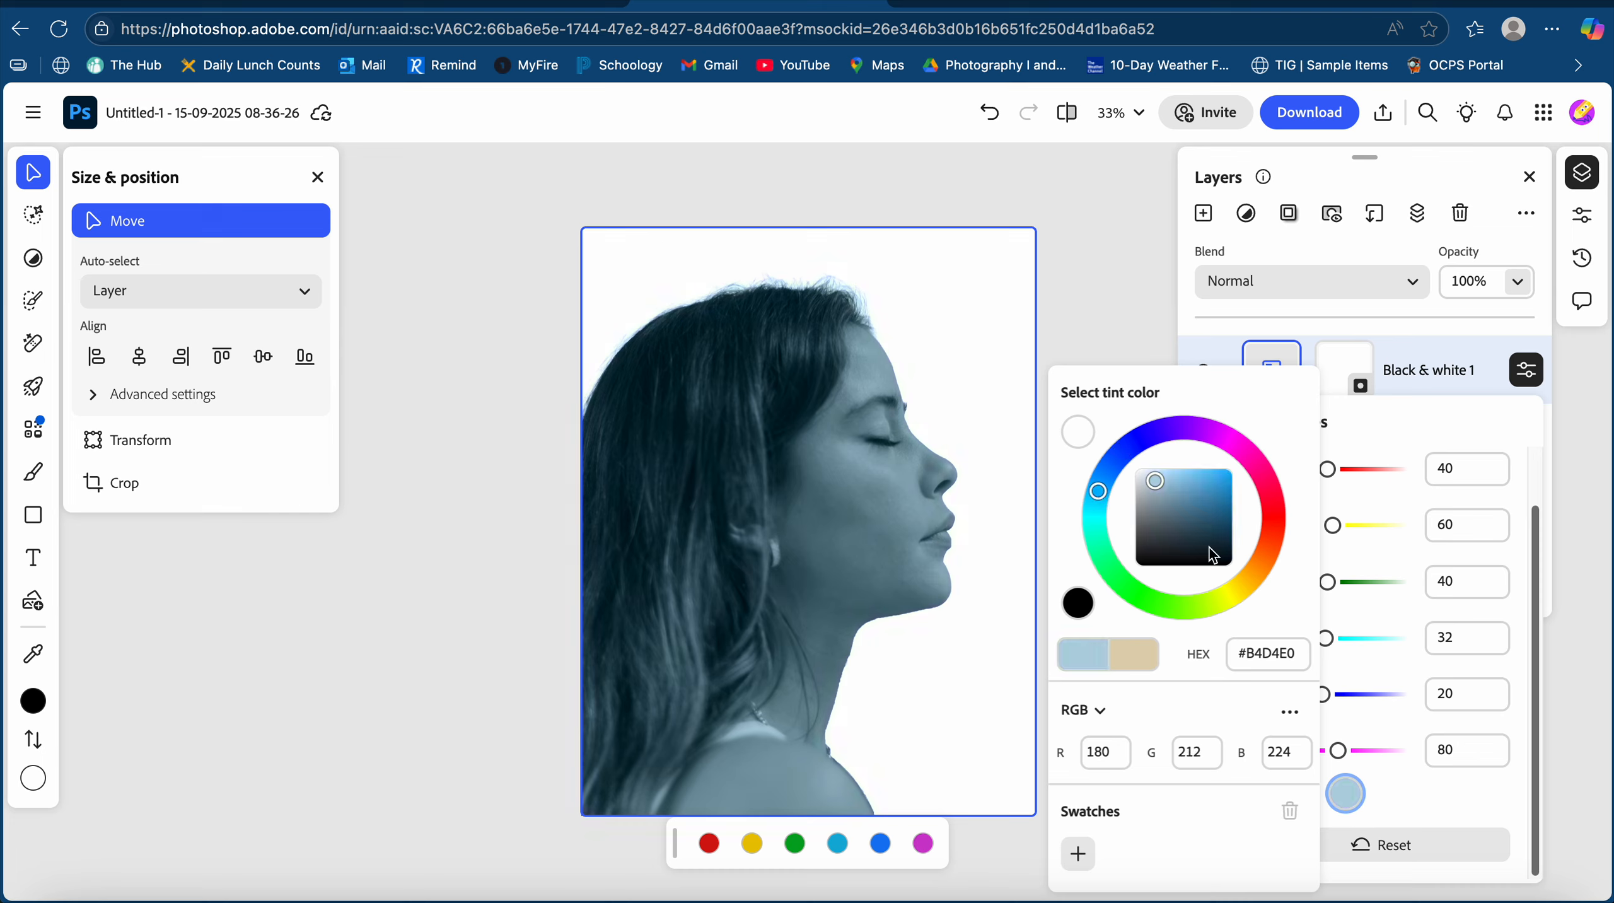
left_click(1077, 431)
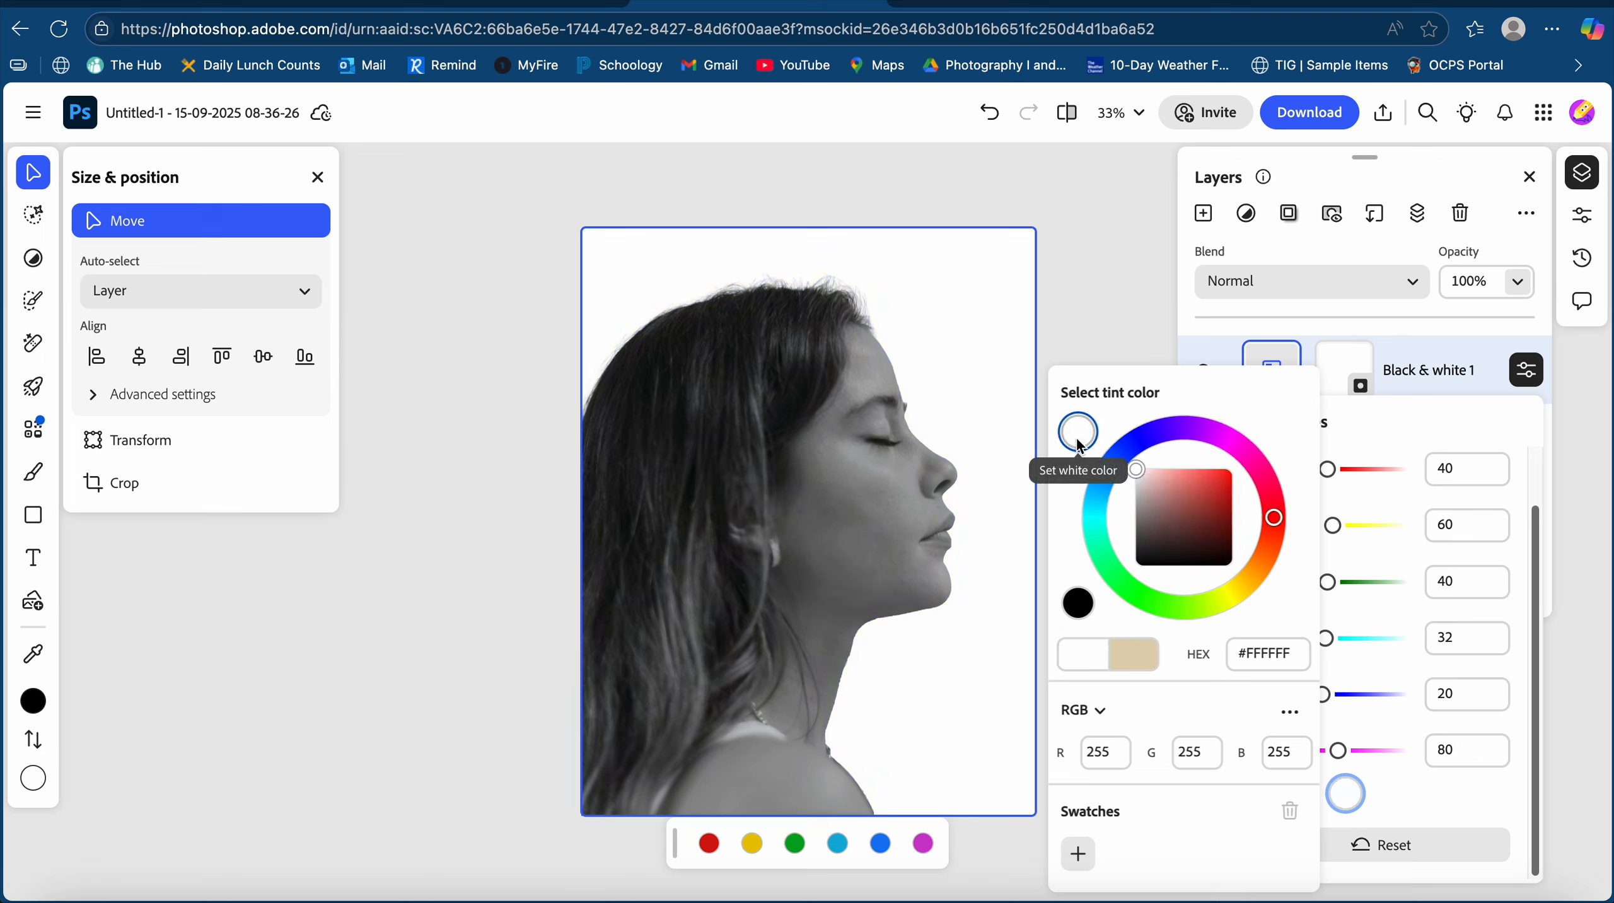
left_click(1080, 328)
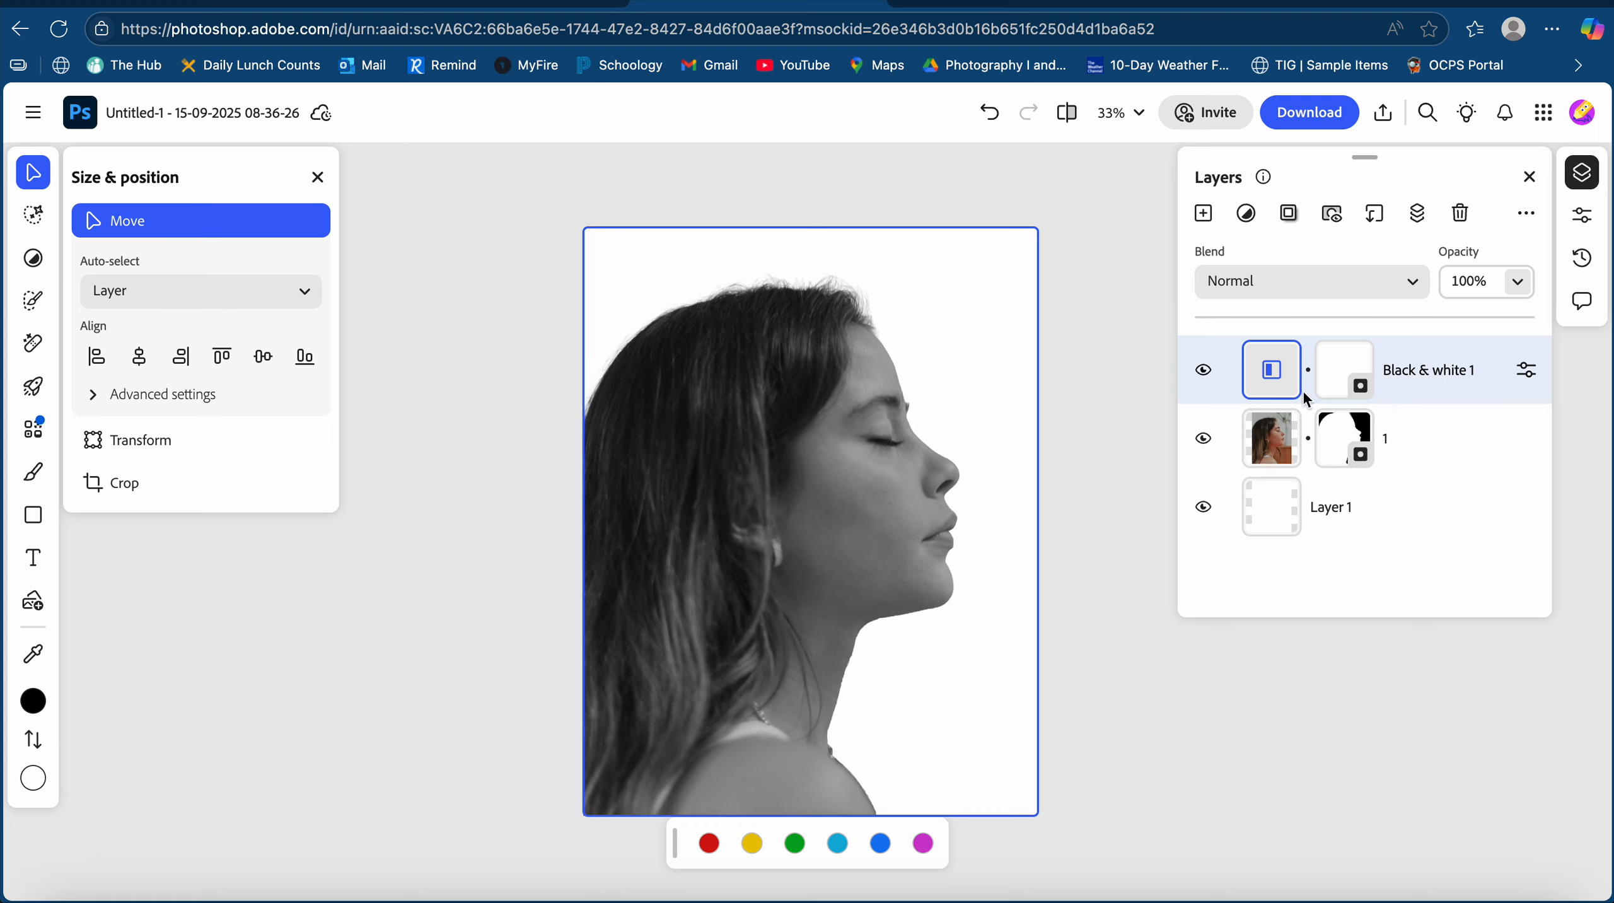
Hide and show the Black & white adjustment and the portrait layer in turn to compare their effect on the image.
left_click(1201, 375)
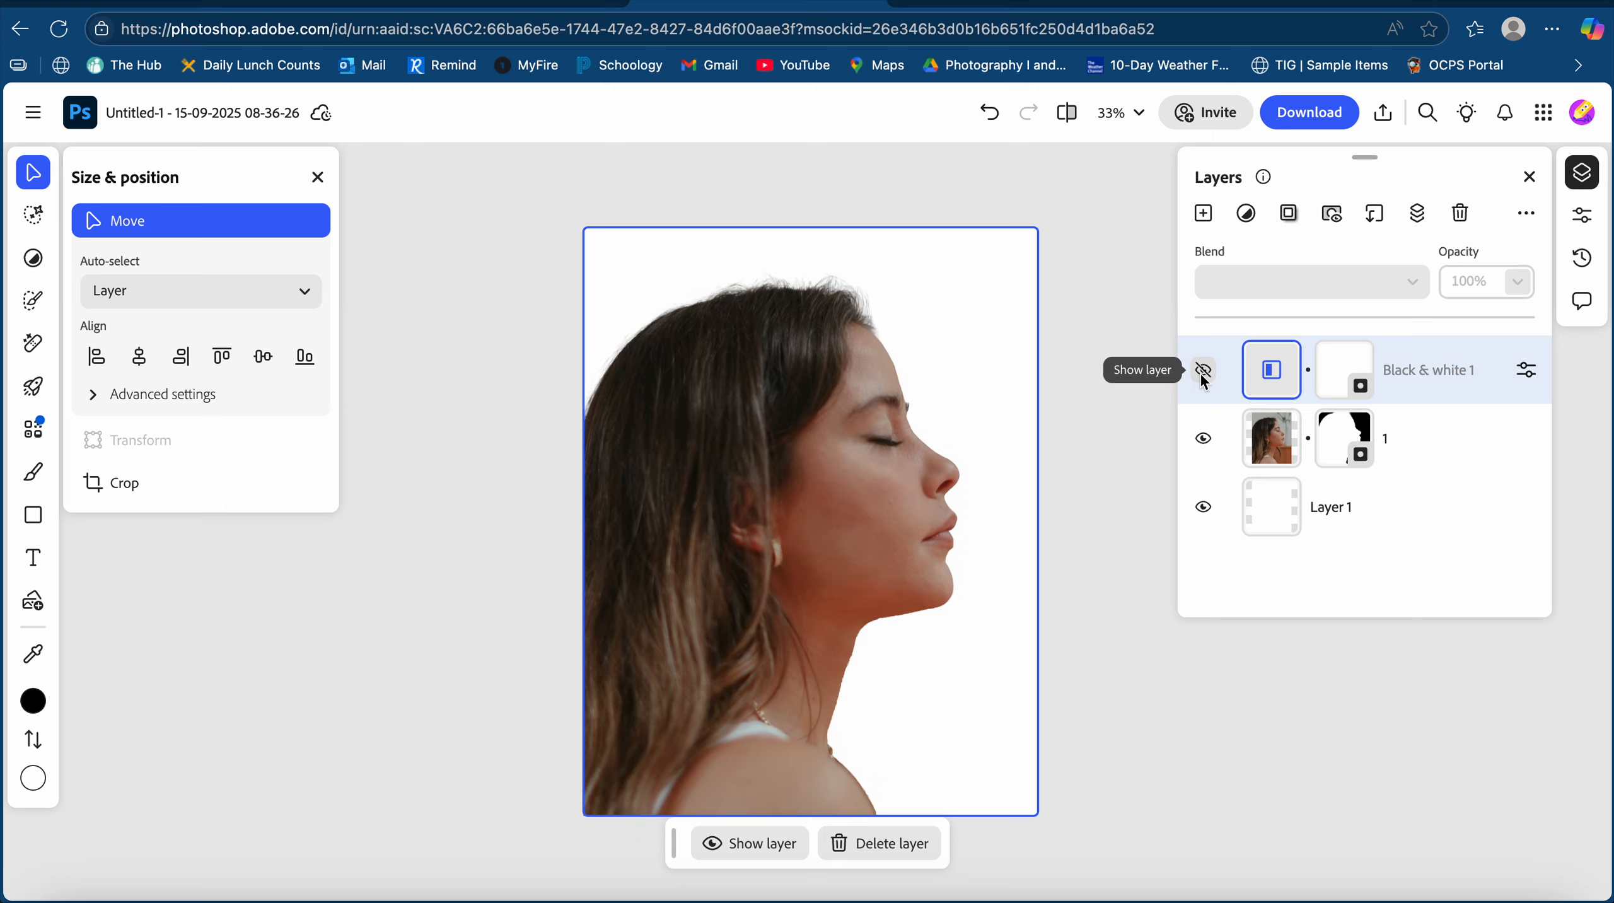
left_click(1201, 375)
left_click(1203, 439)
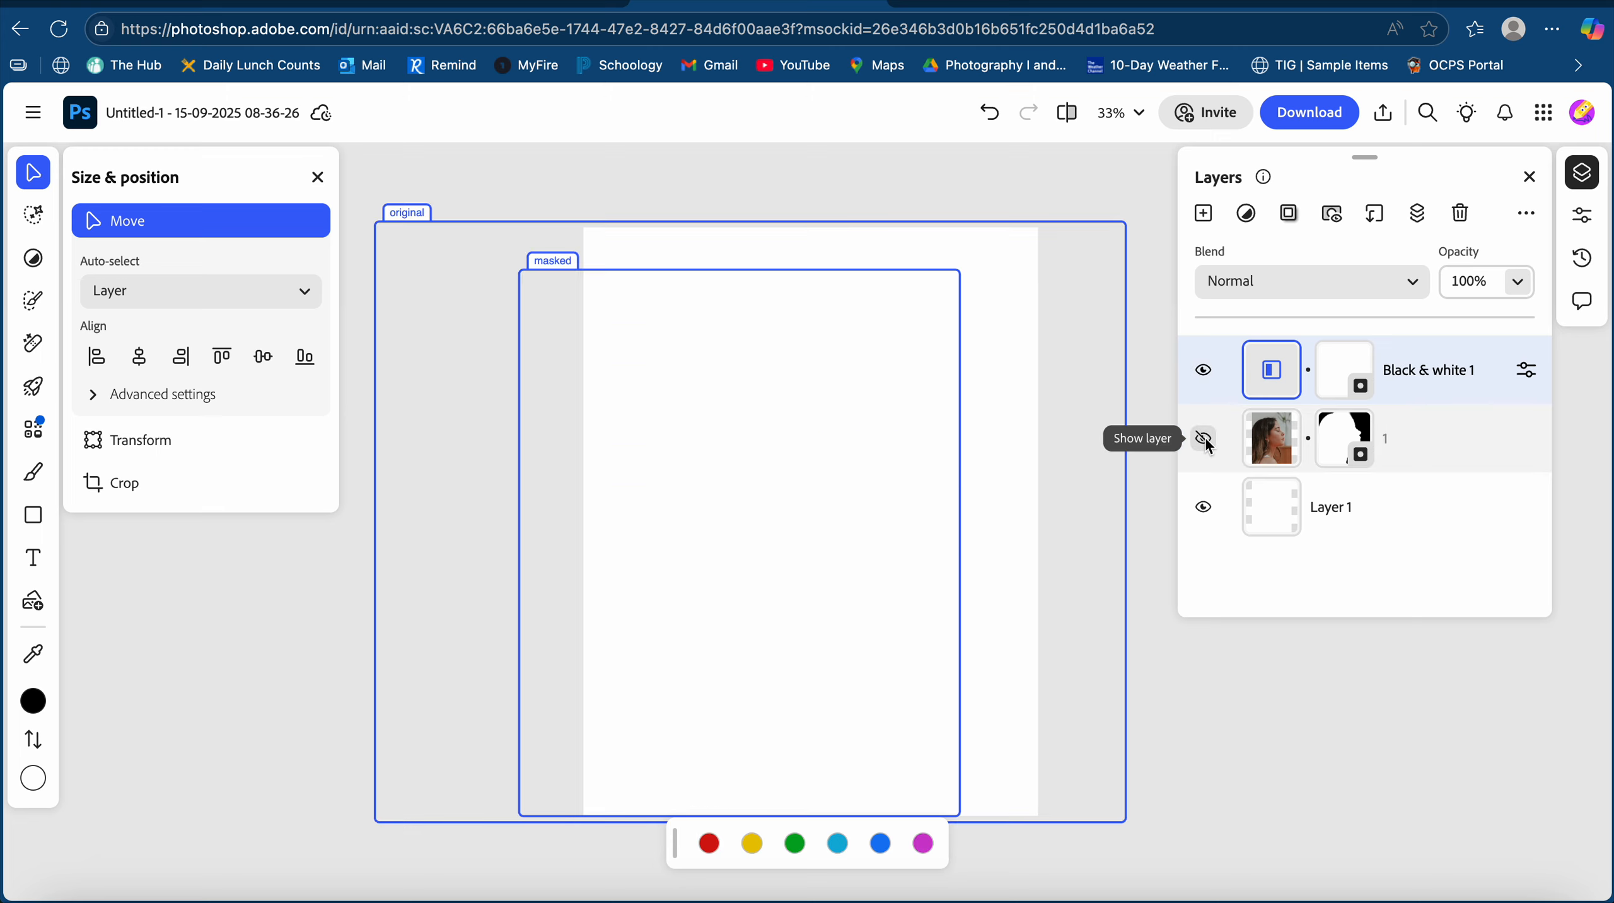
left_click(1203, 439)
left_click(1213, 375)
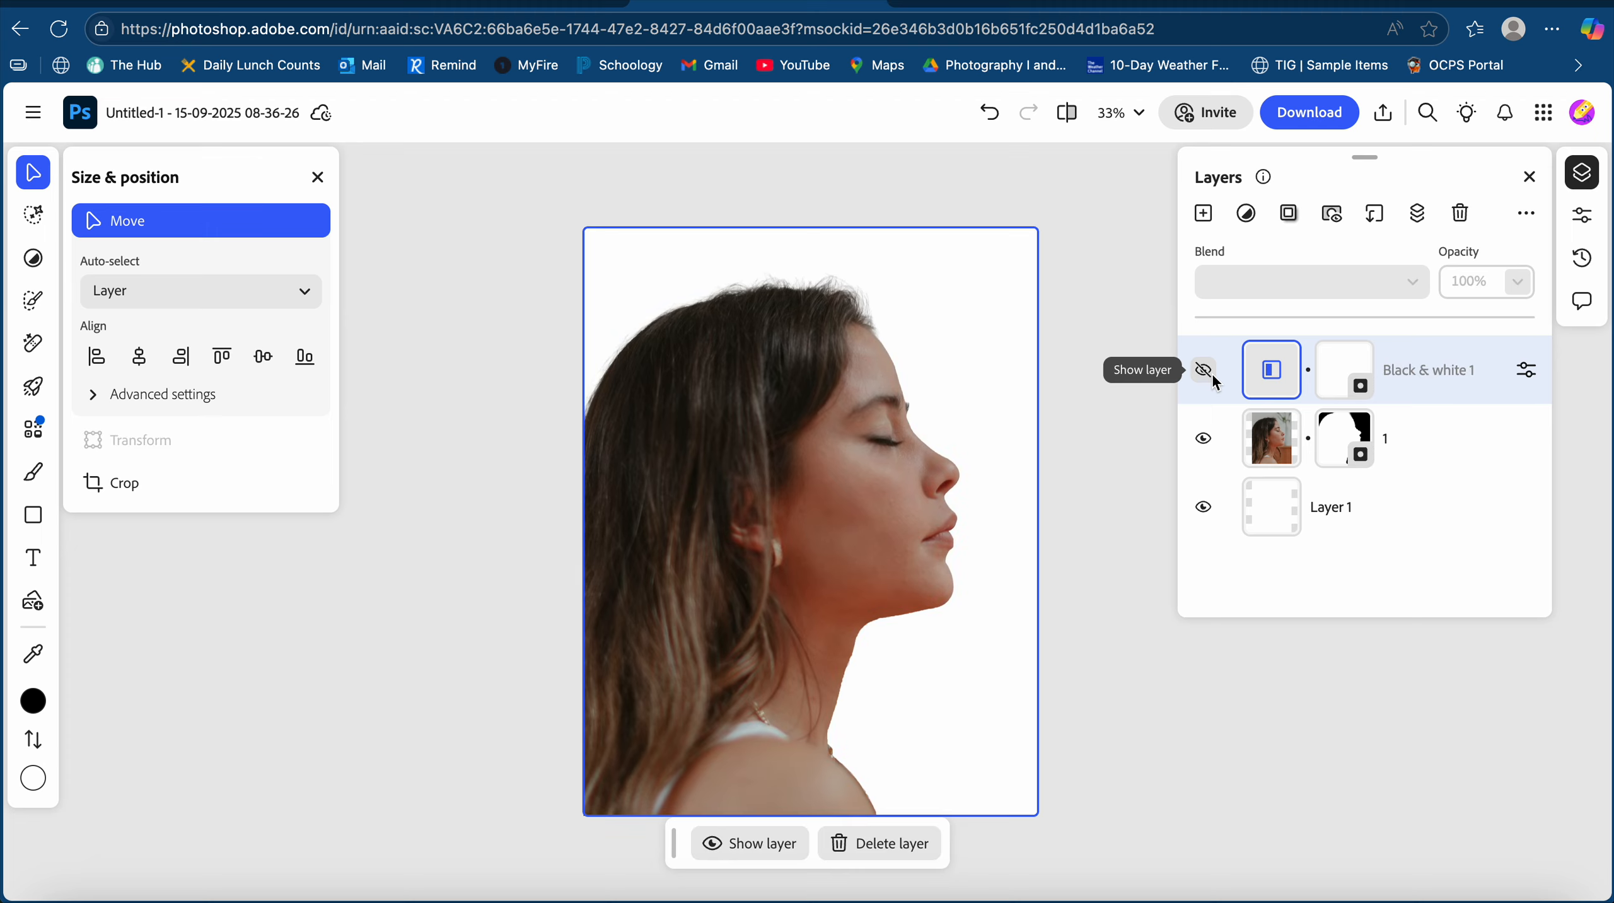
left_click(1213, 375)
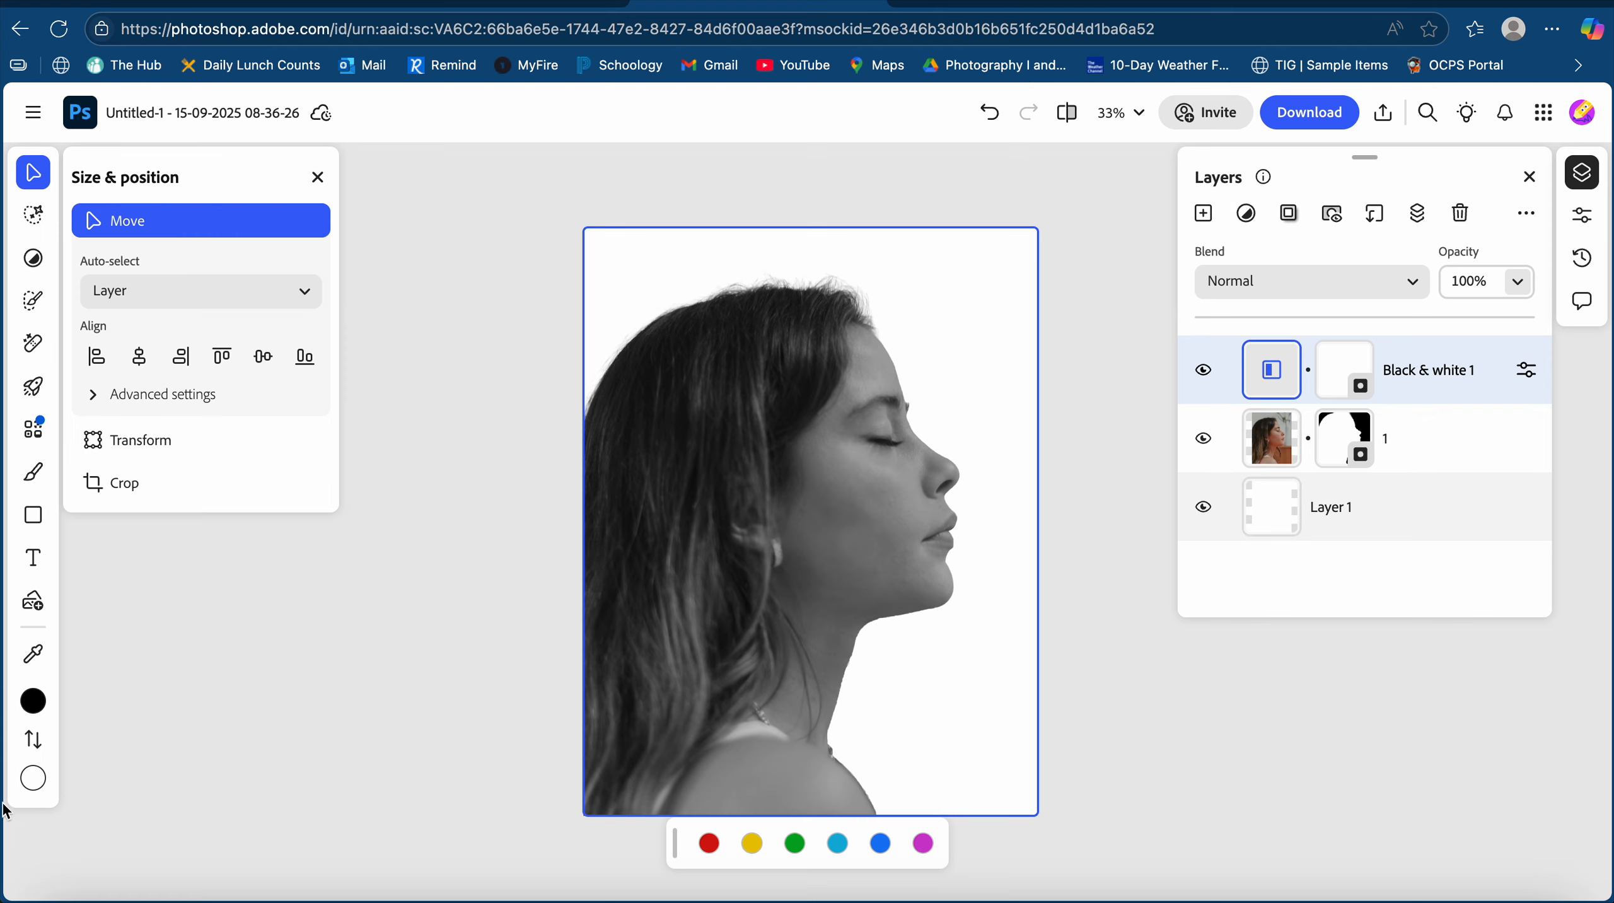
Place 2.png above the Black & white adjustment, enlarge it to about 3878 × 3103, and position it across the lower page.
left_click(114, 898)
left_click(522, 133)
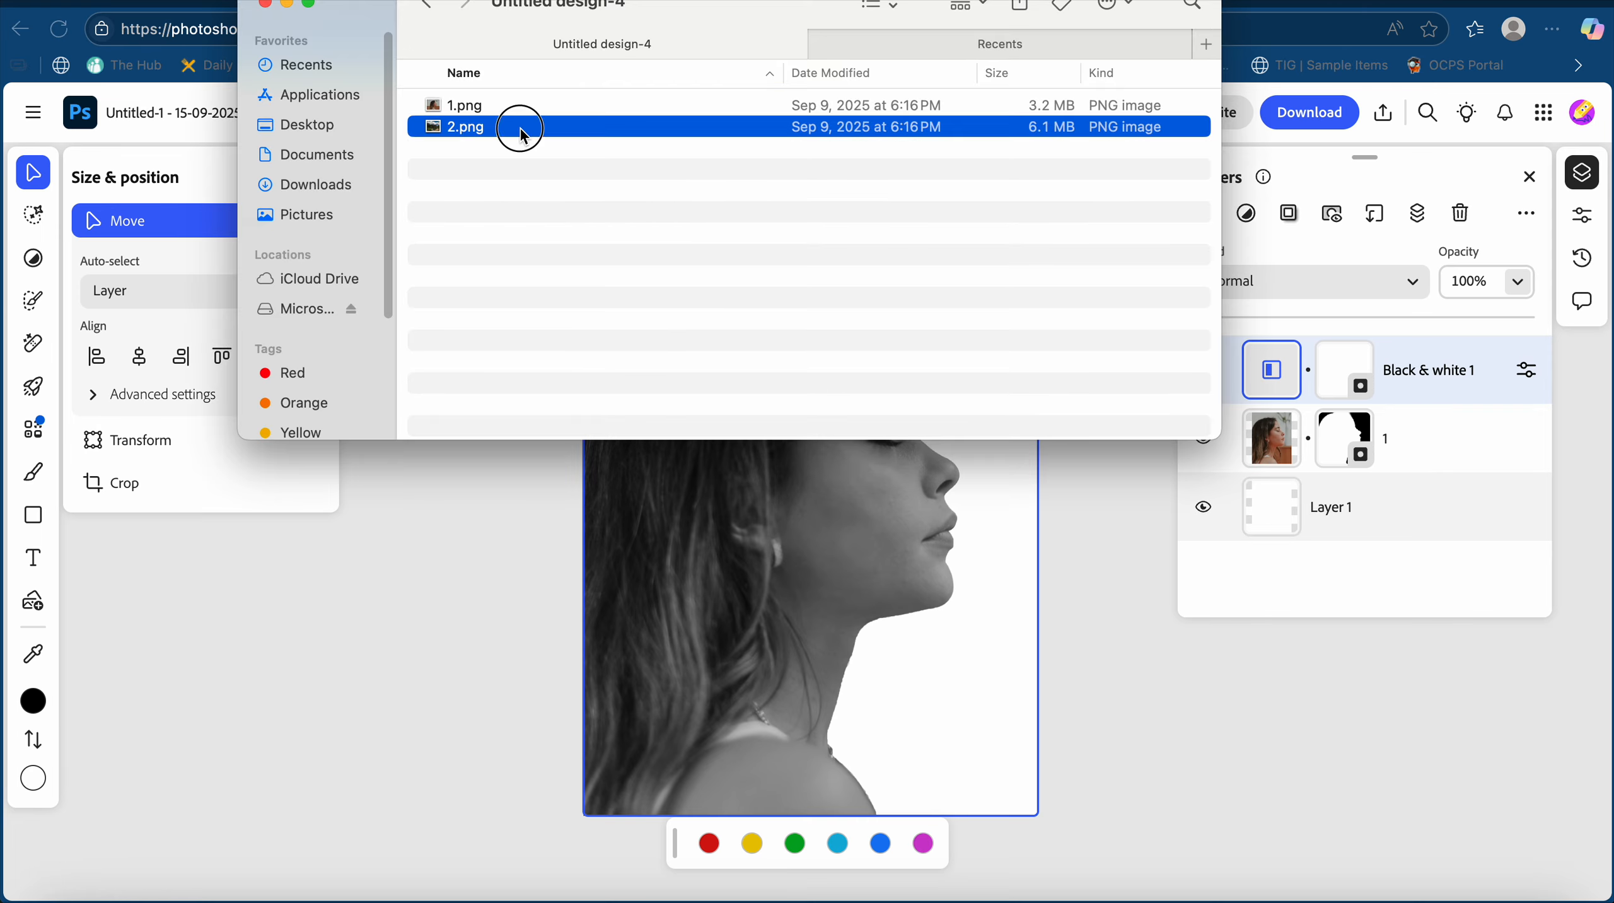
left_click_drag(480, 128, 782, 414)
left_click_drag(923, 576, 1257, 844)
left_click_drag(1057, 651, 931, 633)
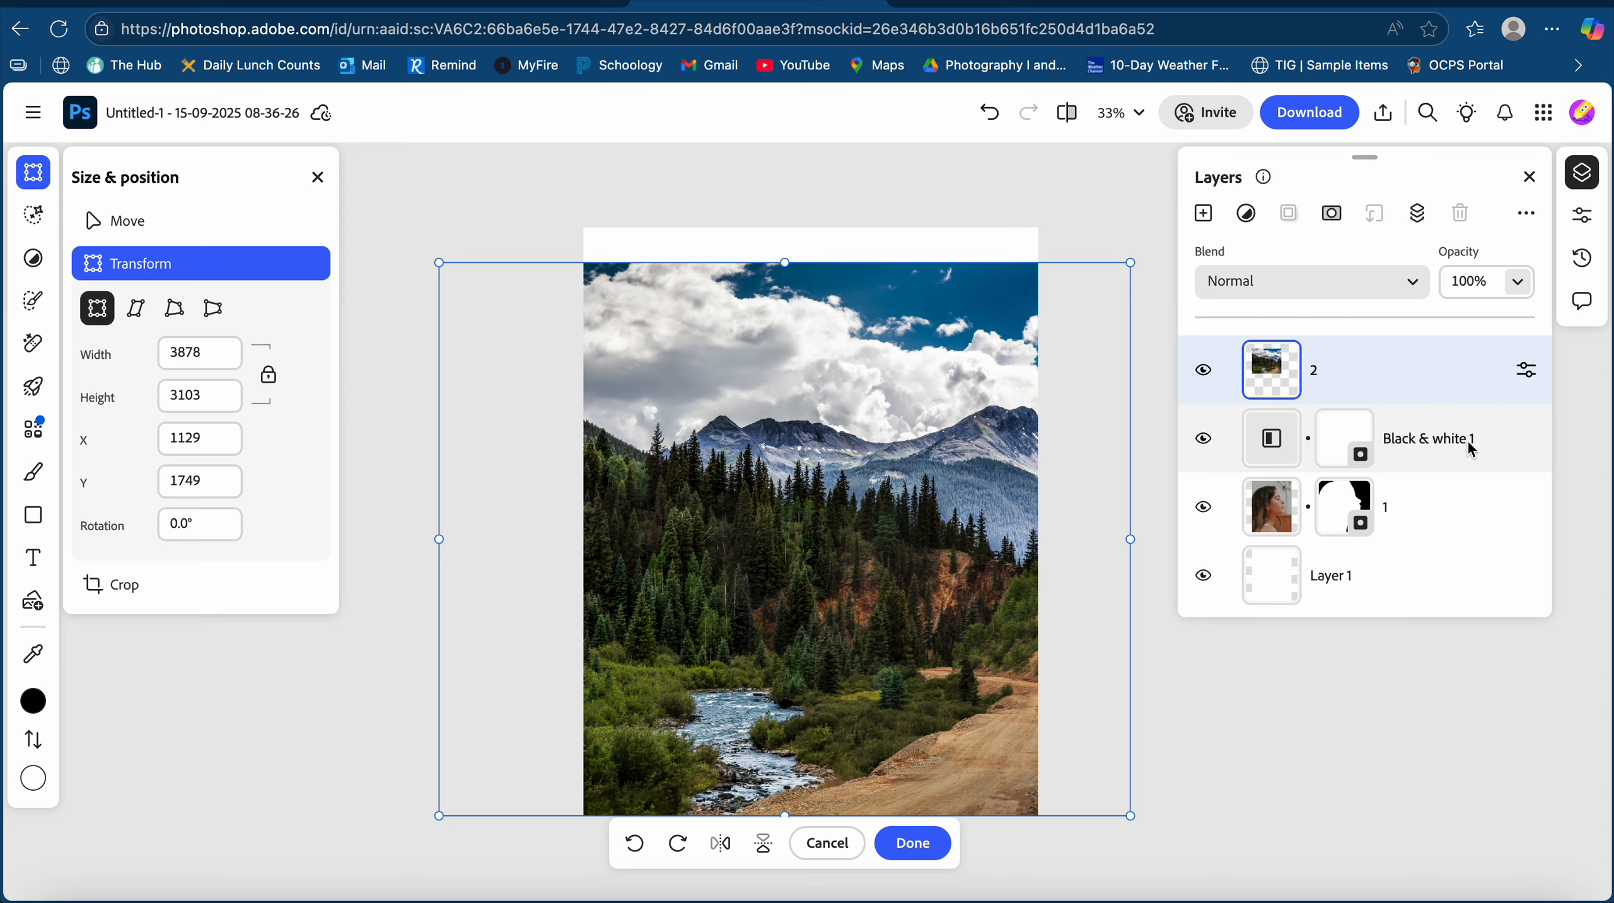
right_click(1500, 436)
left_click(1501, 435)
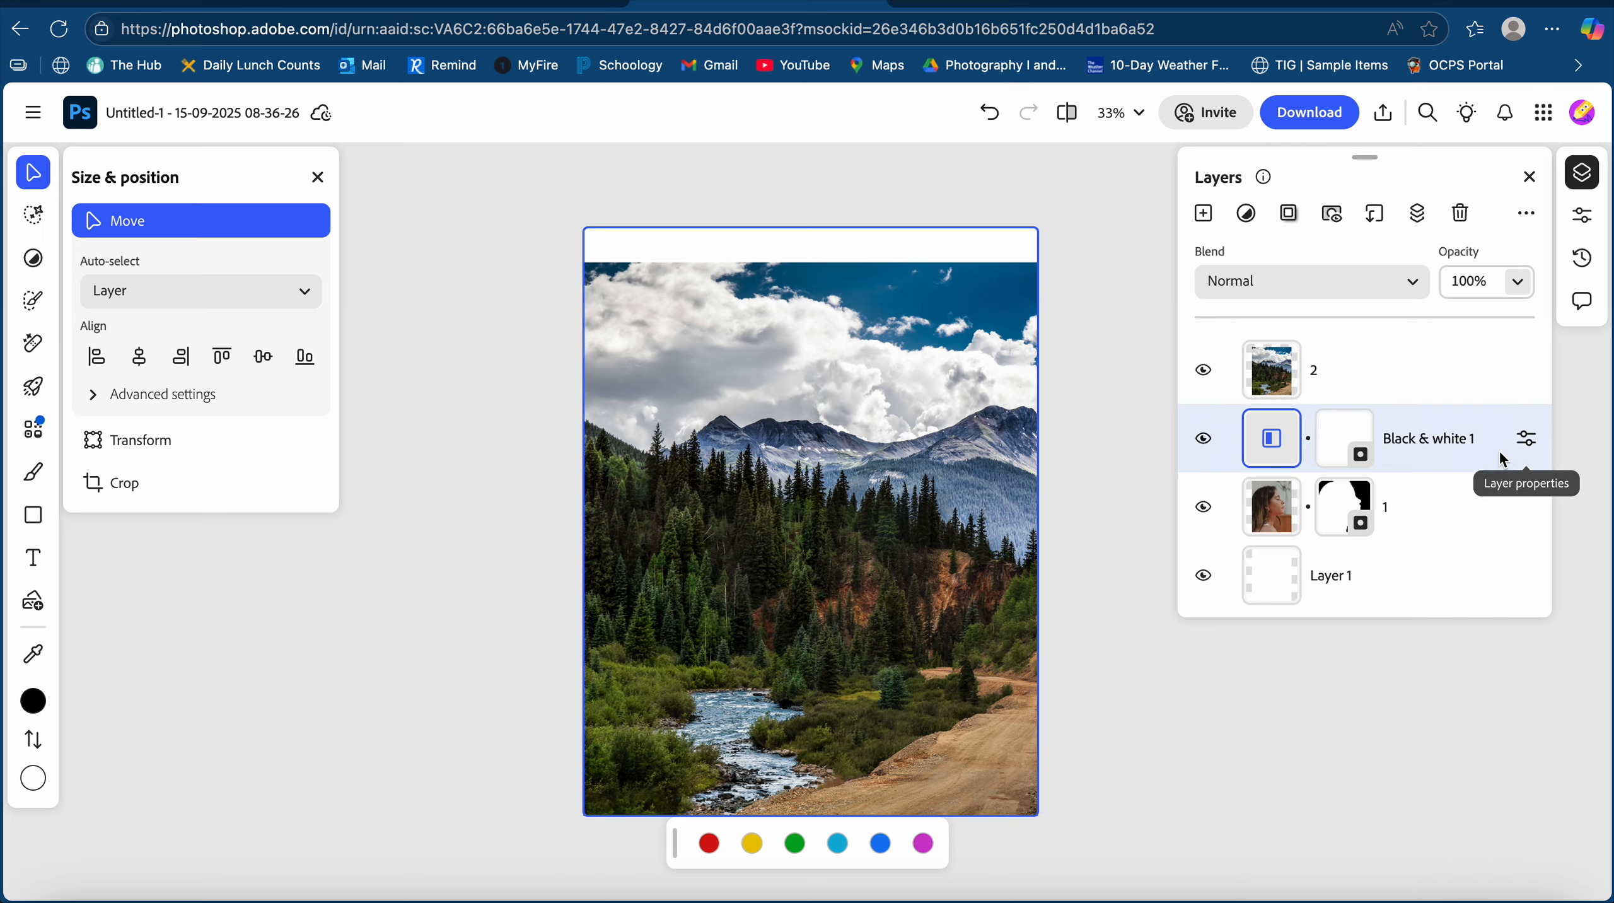
mouse_move(1494, 454)
left_mouse_down()
mouse_move(1490, 517)
mouse_move(1478, 452)
left_mouse_up()
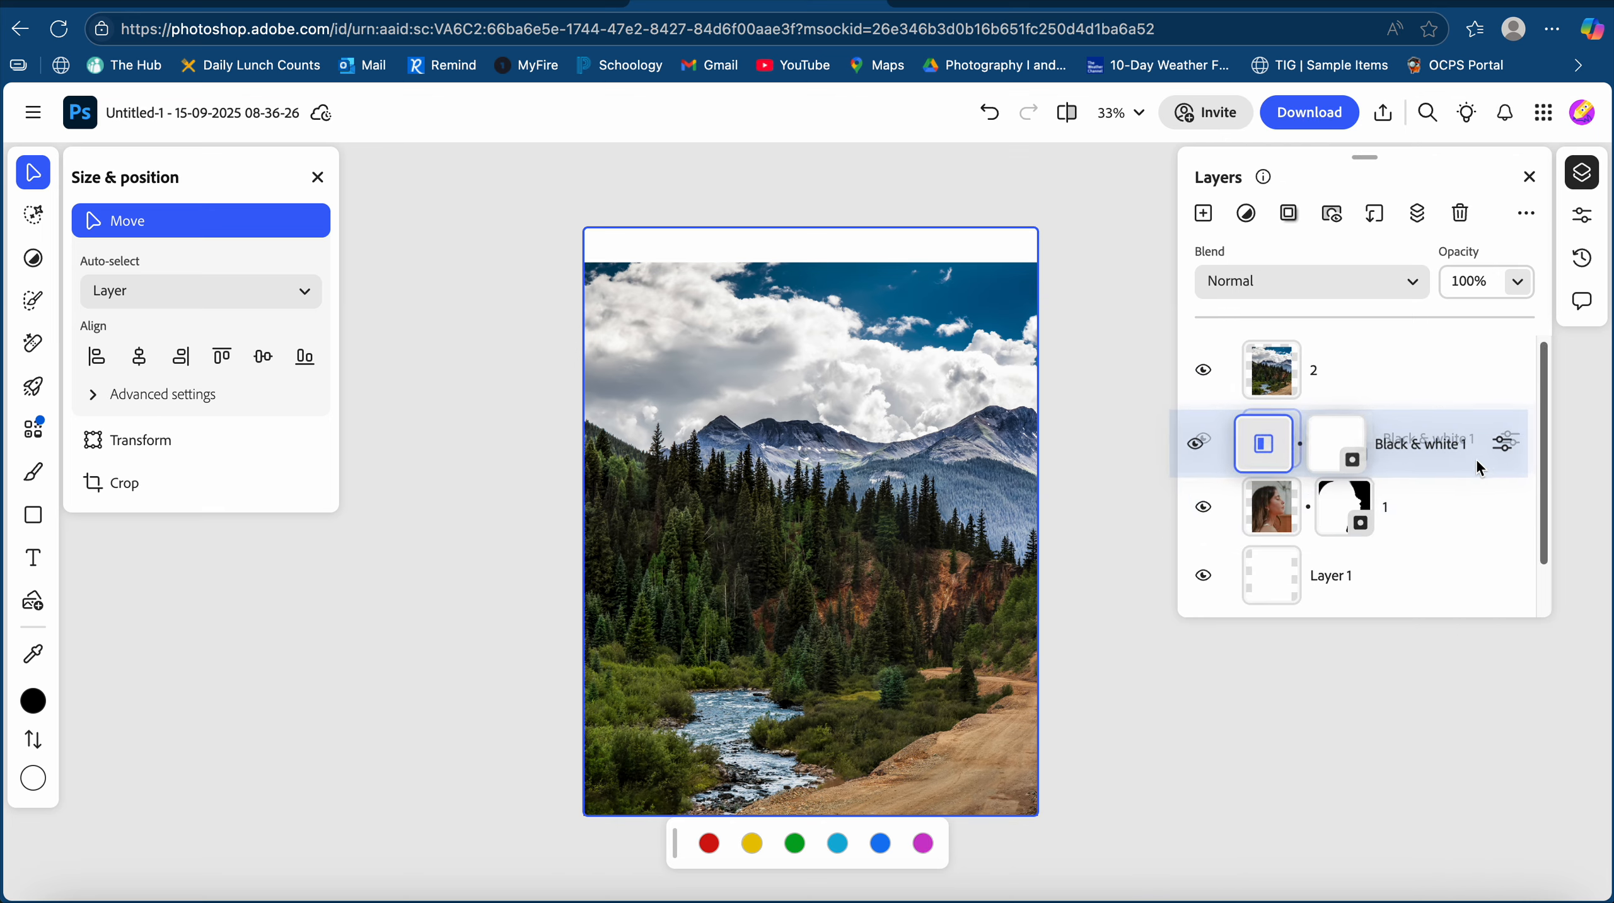
left_click(1375, 218)
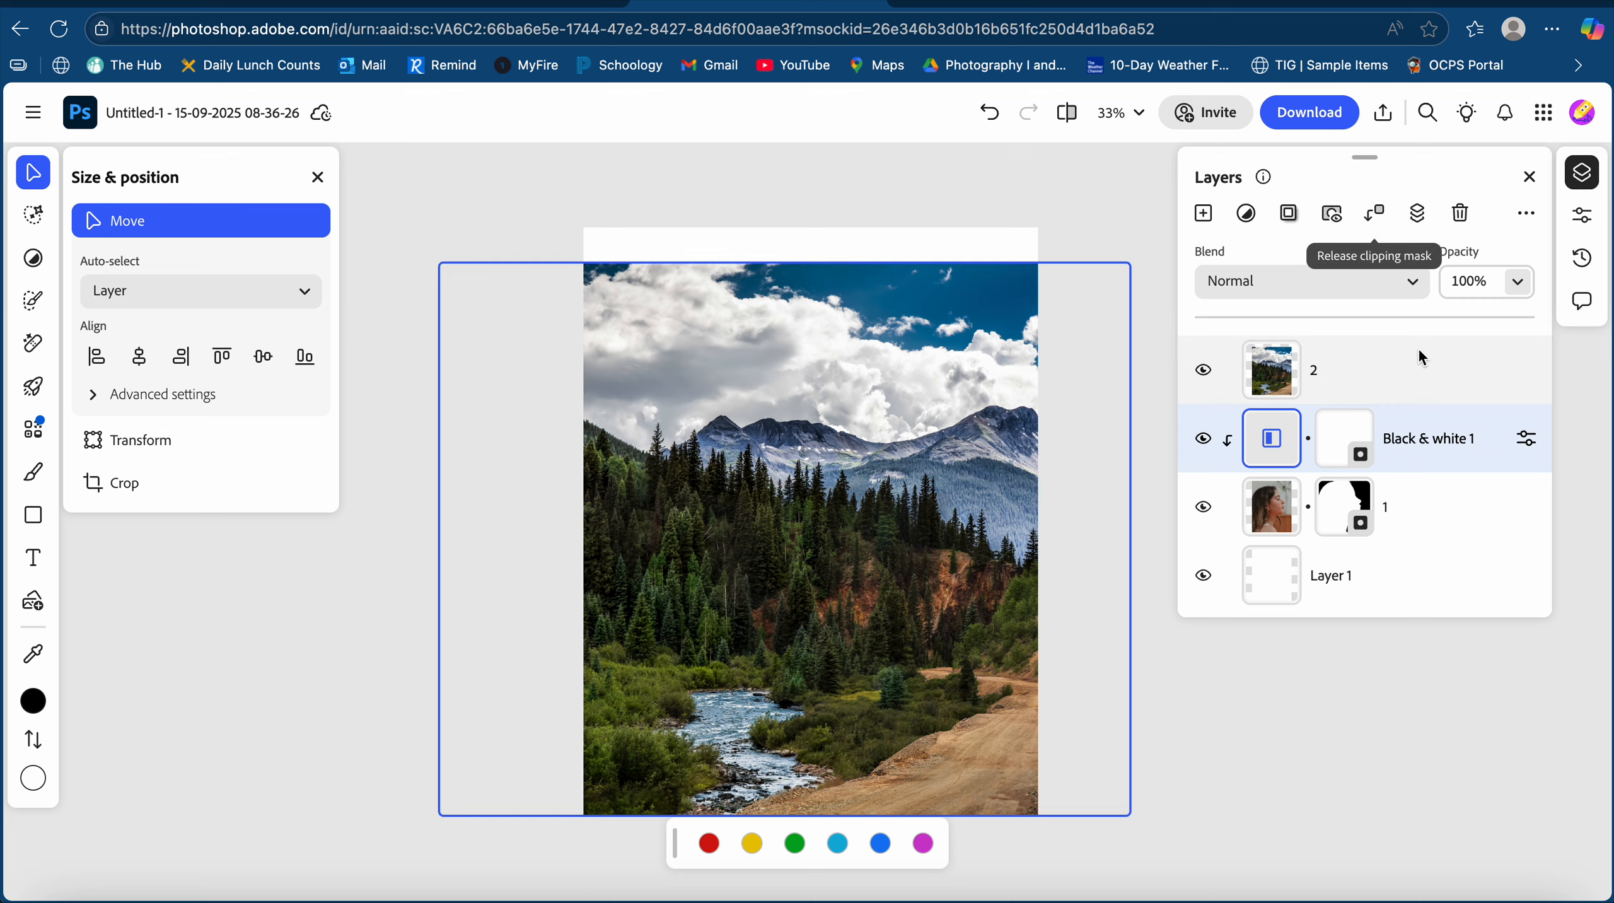
left_click(1349, 364)
left_click(1379, 223)
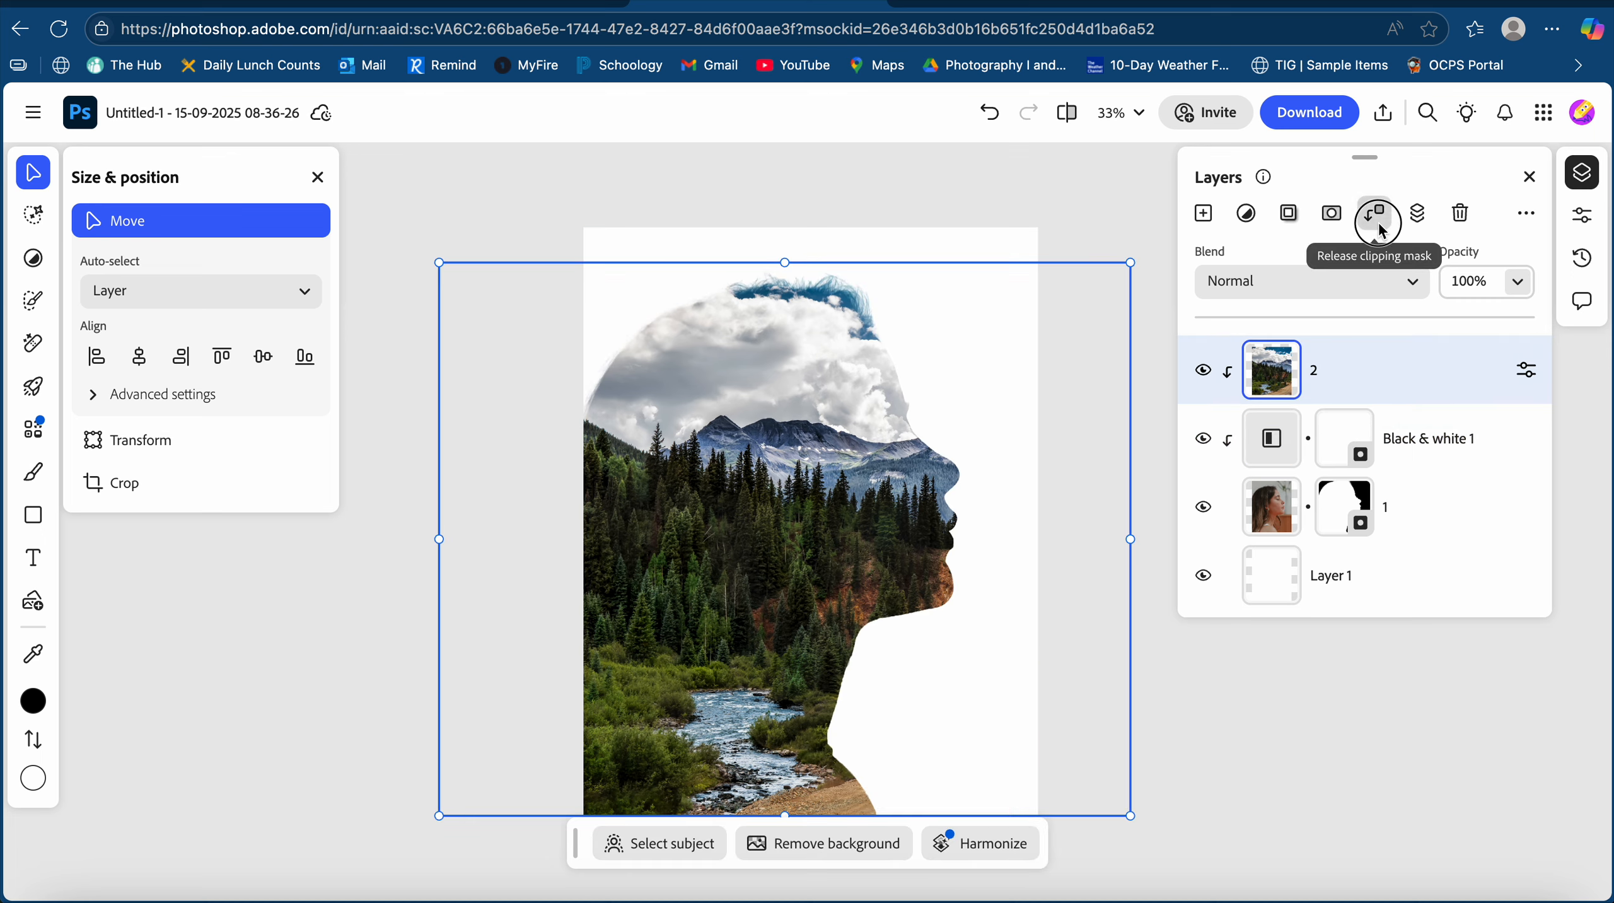
left_click(1379, 223)
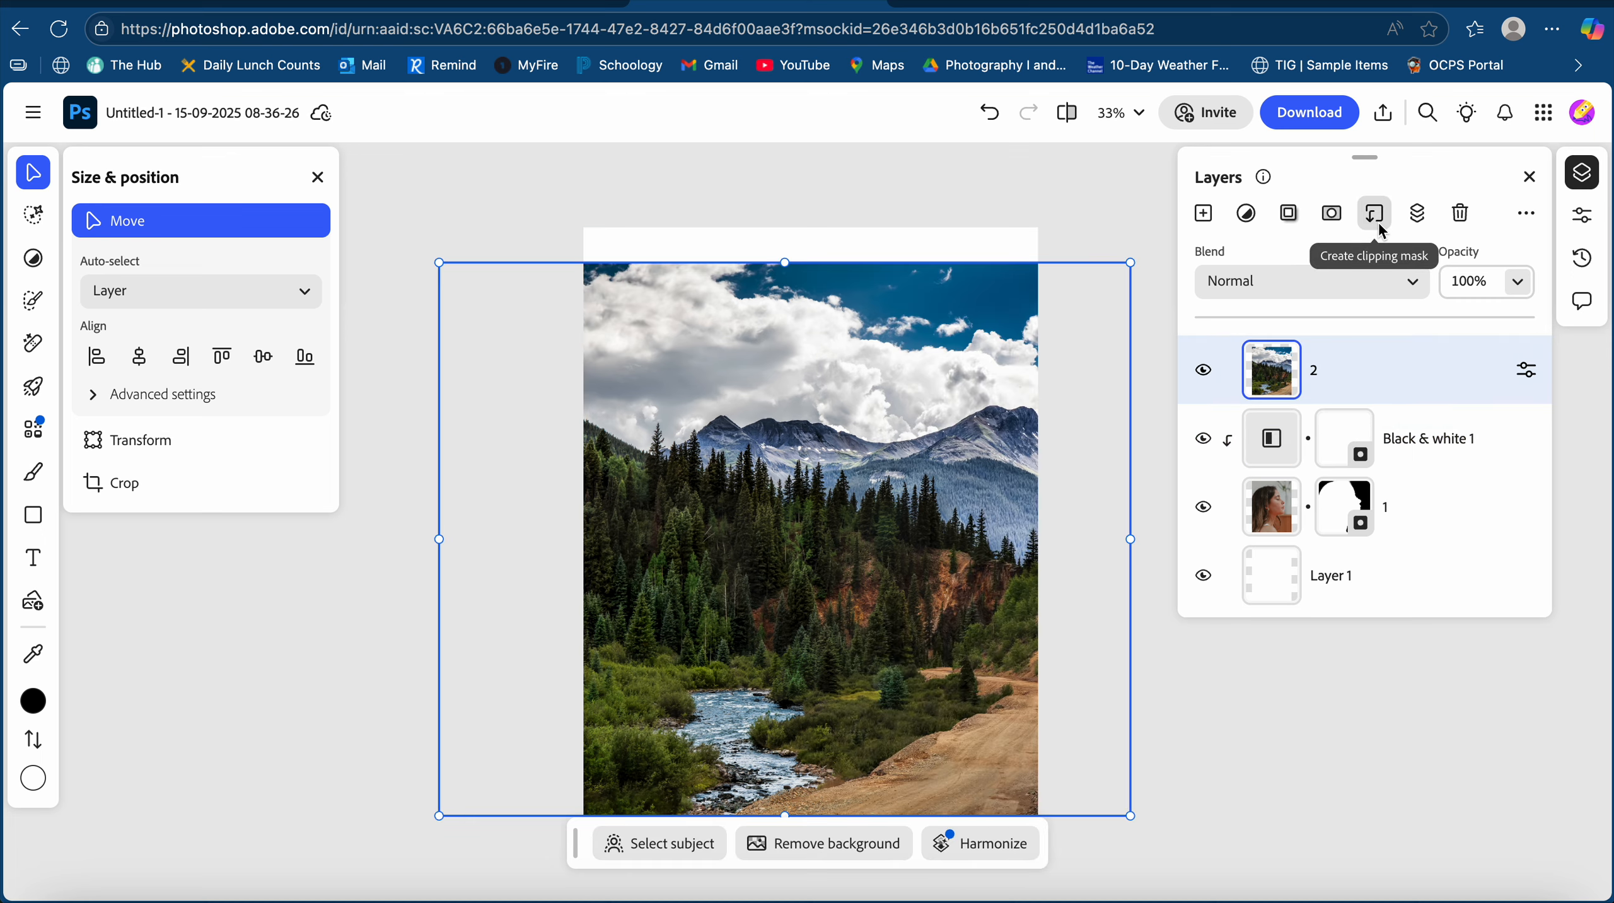
left_click(1249, 437)
key("super+z")
key("super+z")
key("super+z")
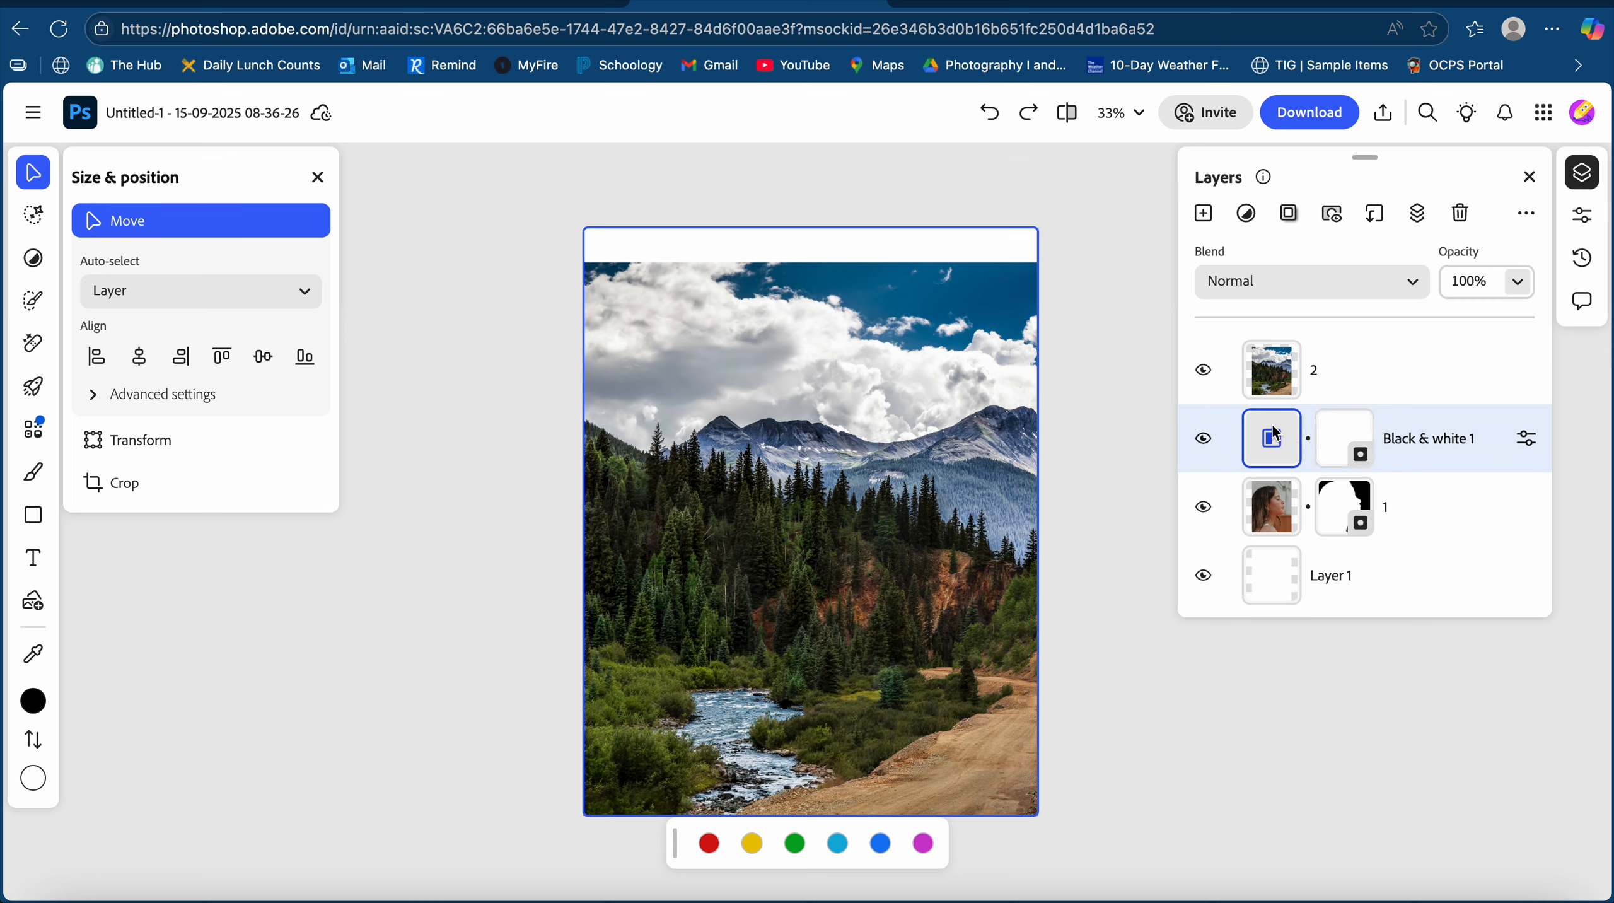
Clip the Black & white adjustment and the landscape layer 2 to the masked portrait layer.
left_click(1382, 217)
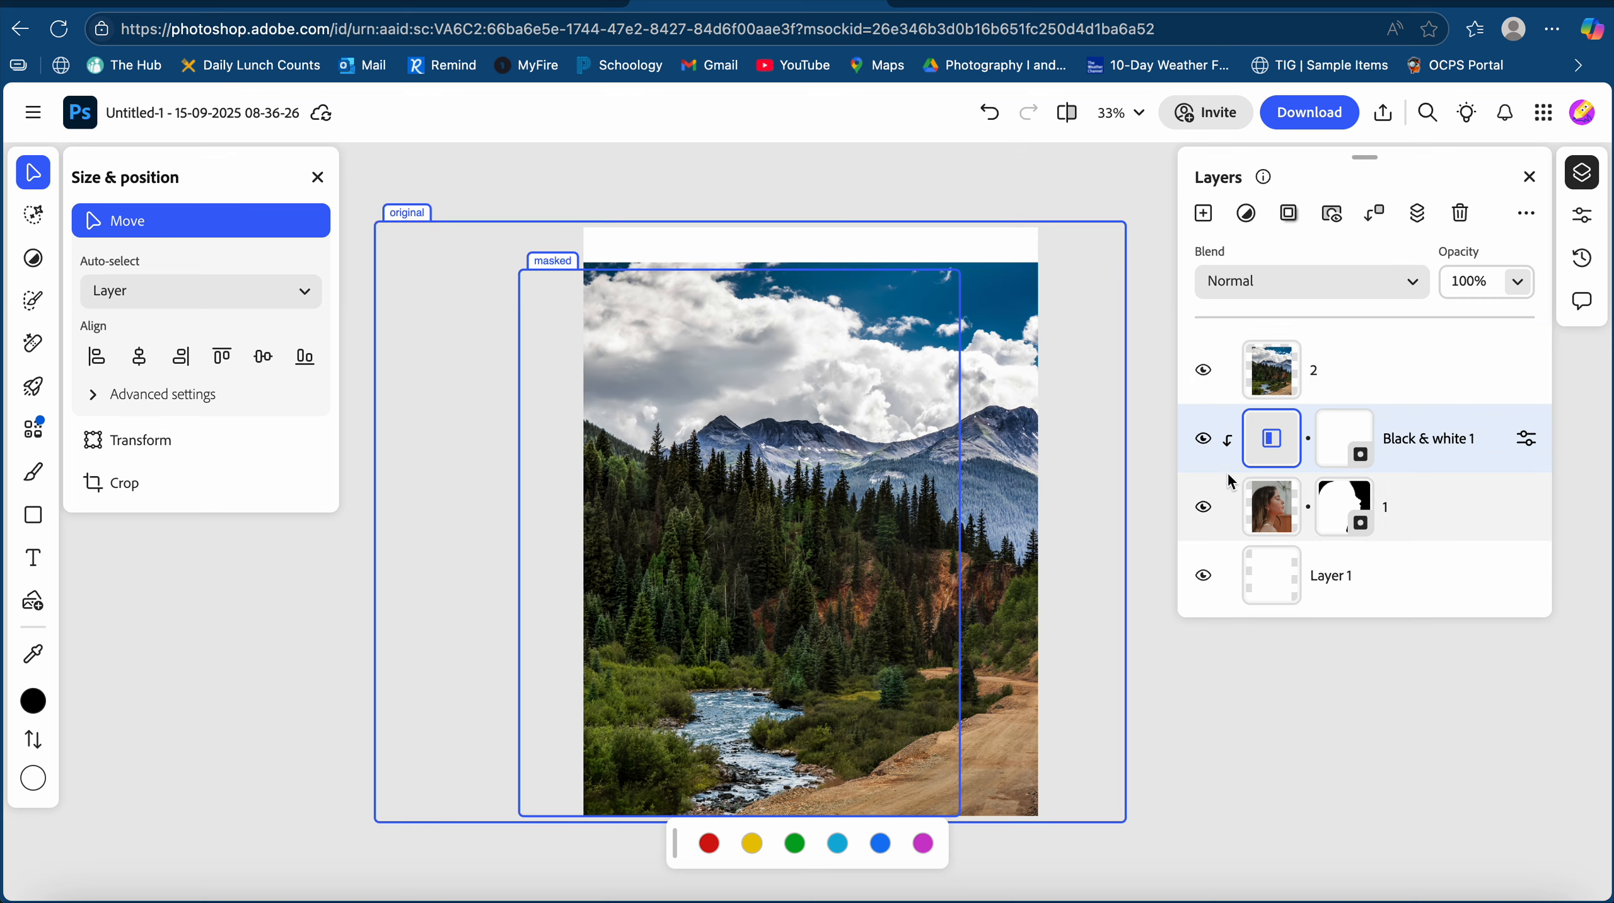
left_click(1275, 379)
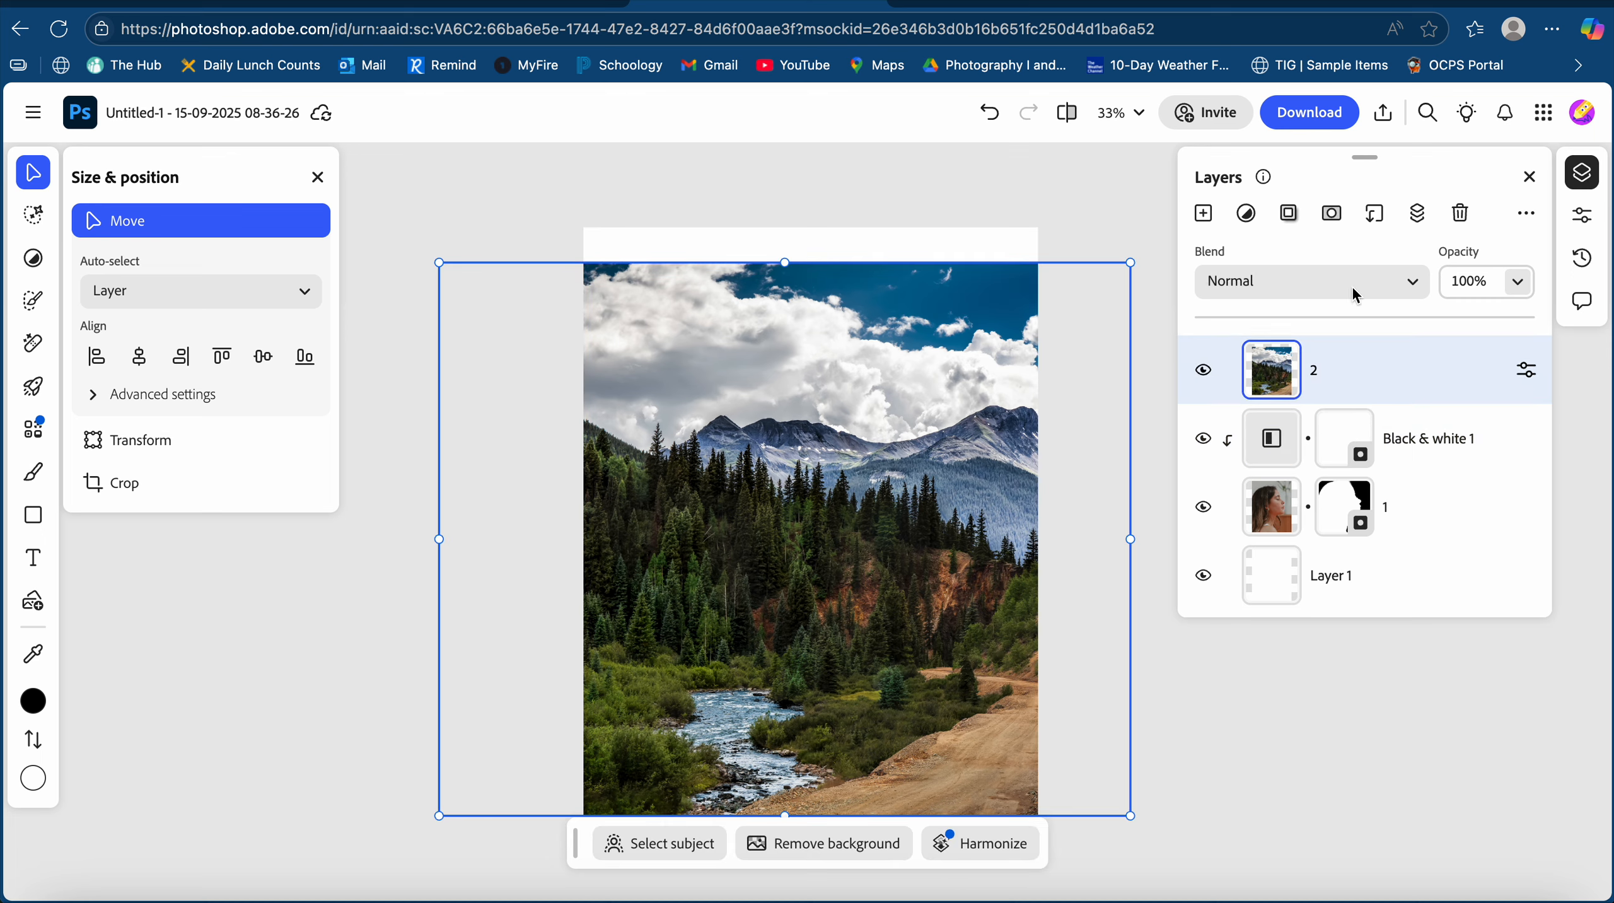
left_click(1375, 213)
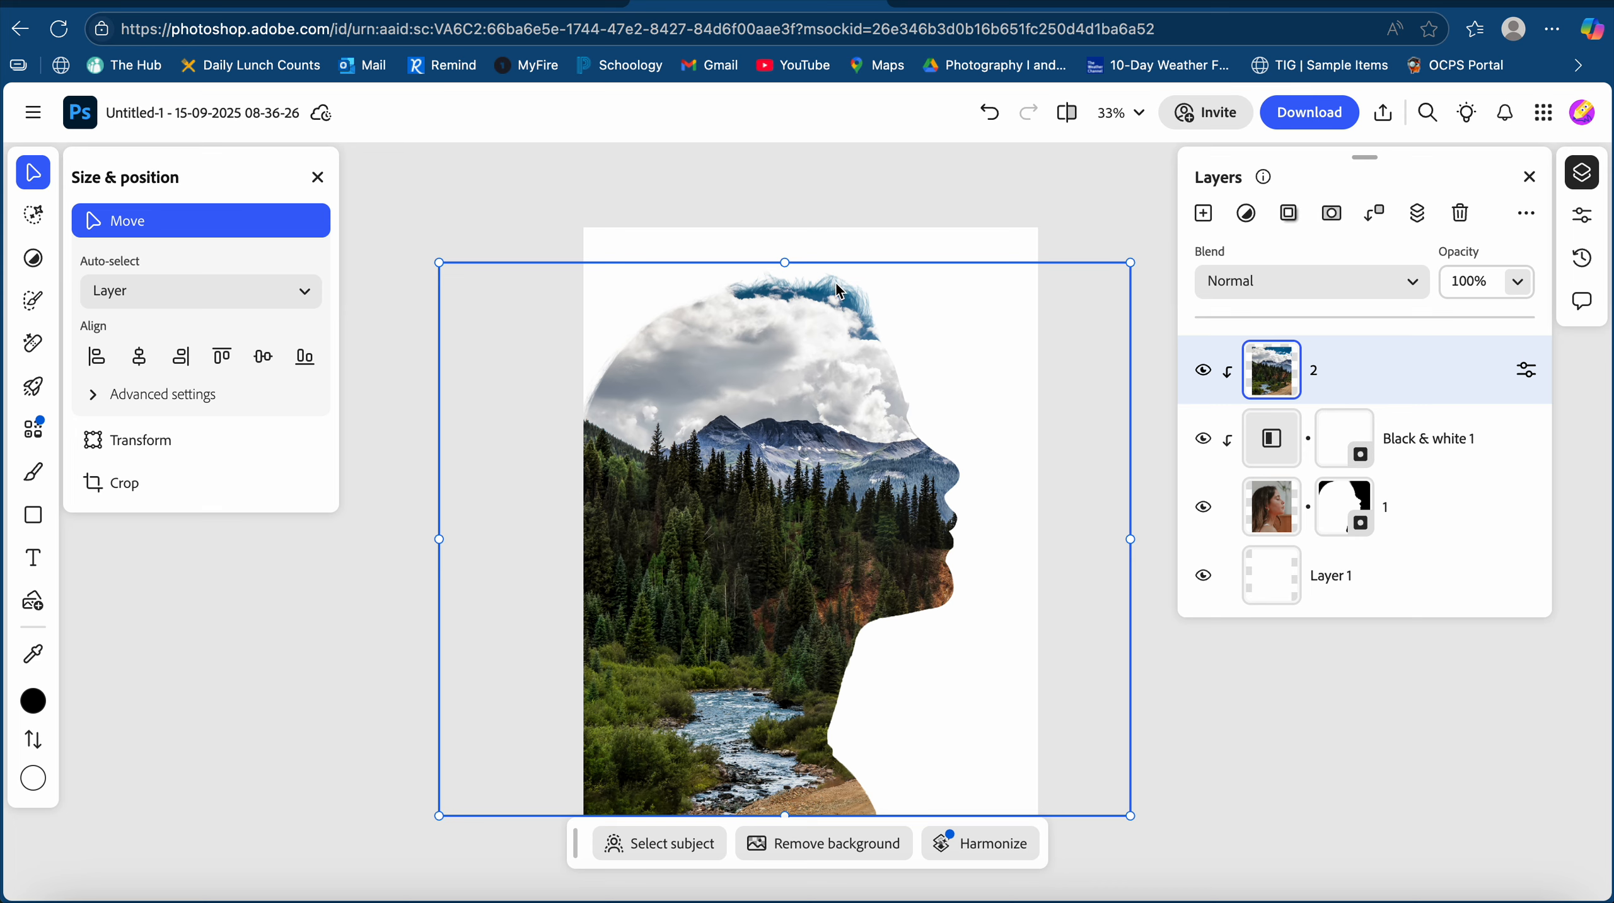
Set the blend mode of the landscape layer 2 to Screen, with its opacity at 100%.
scroll(840, 299, "left", 1)
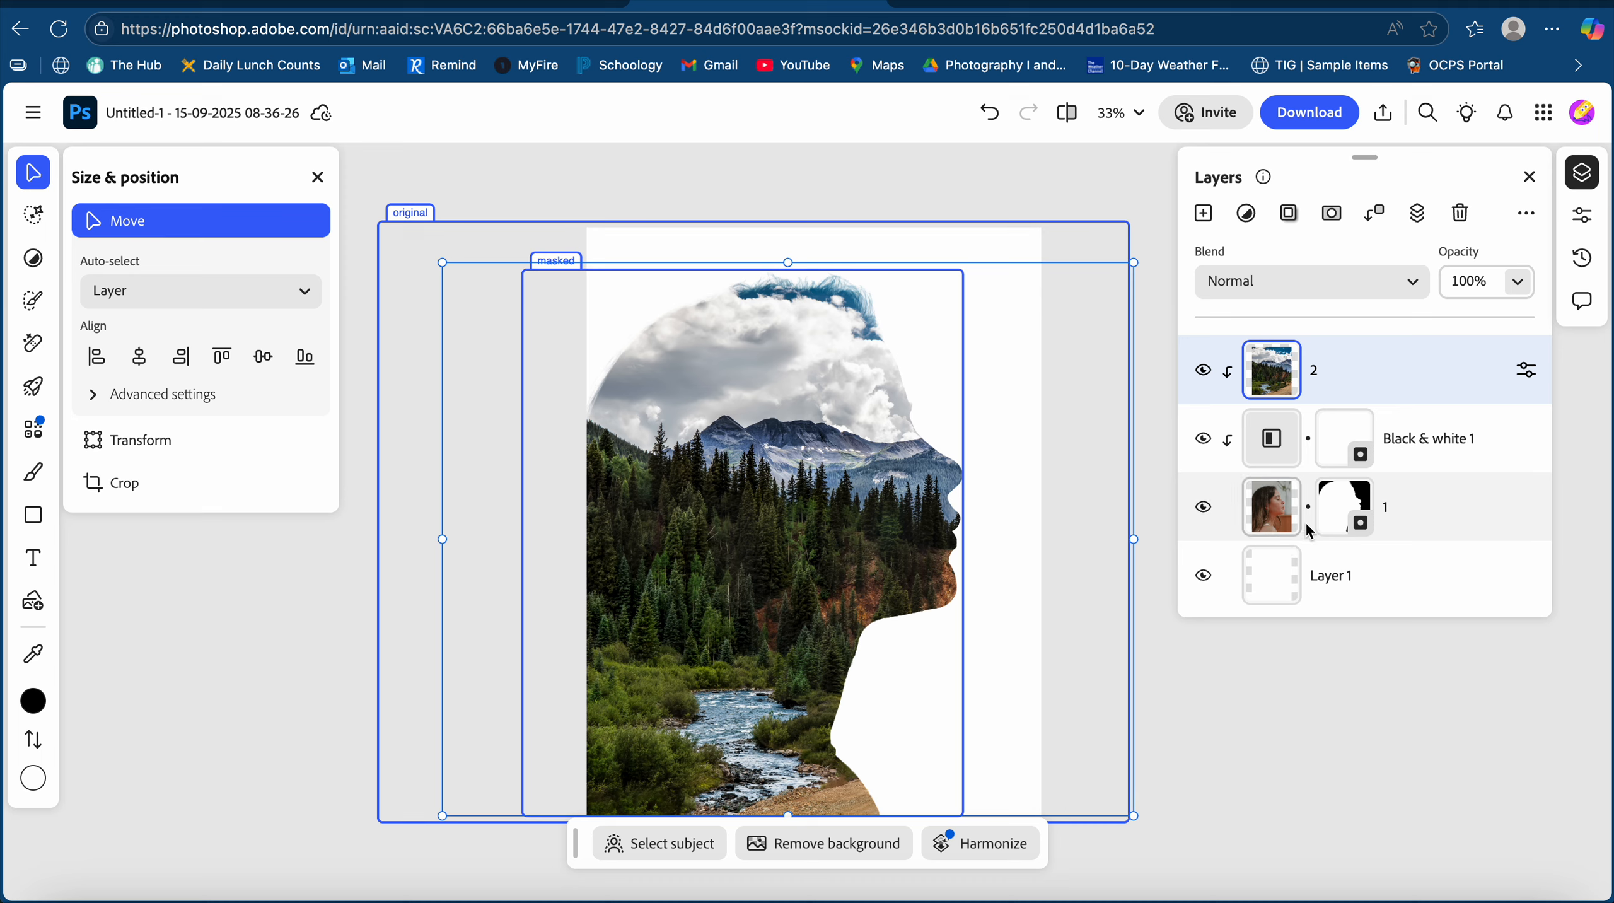
left_click(1286, 292)
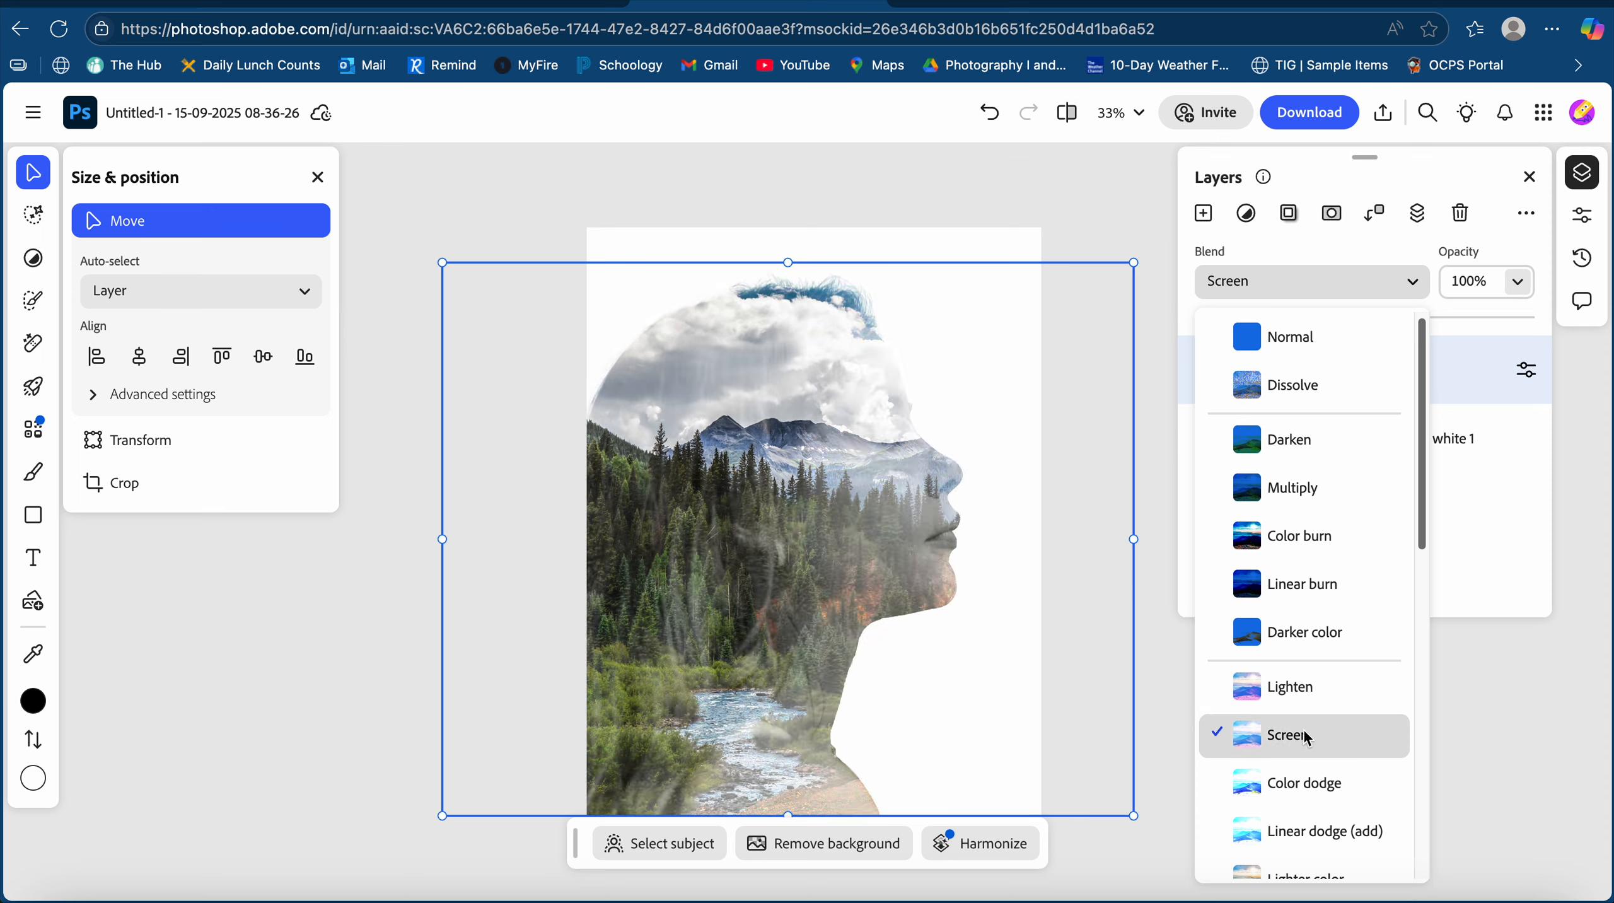
left_click(1305, 730)
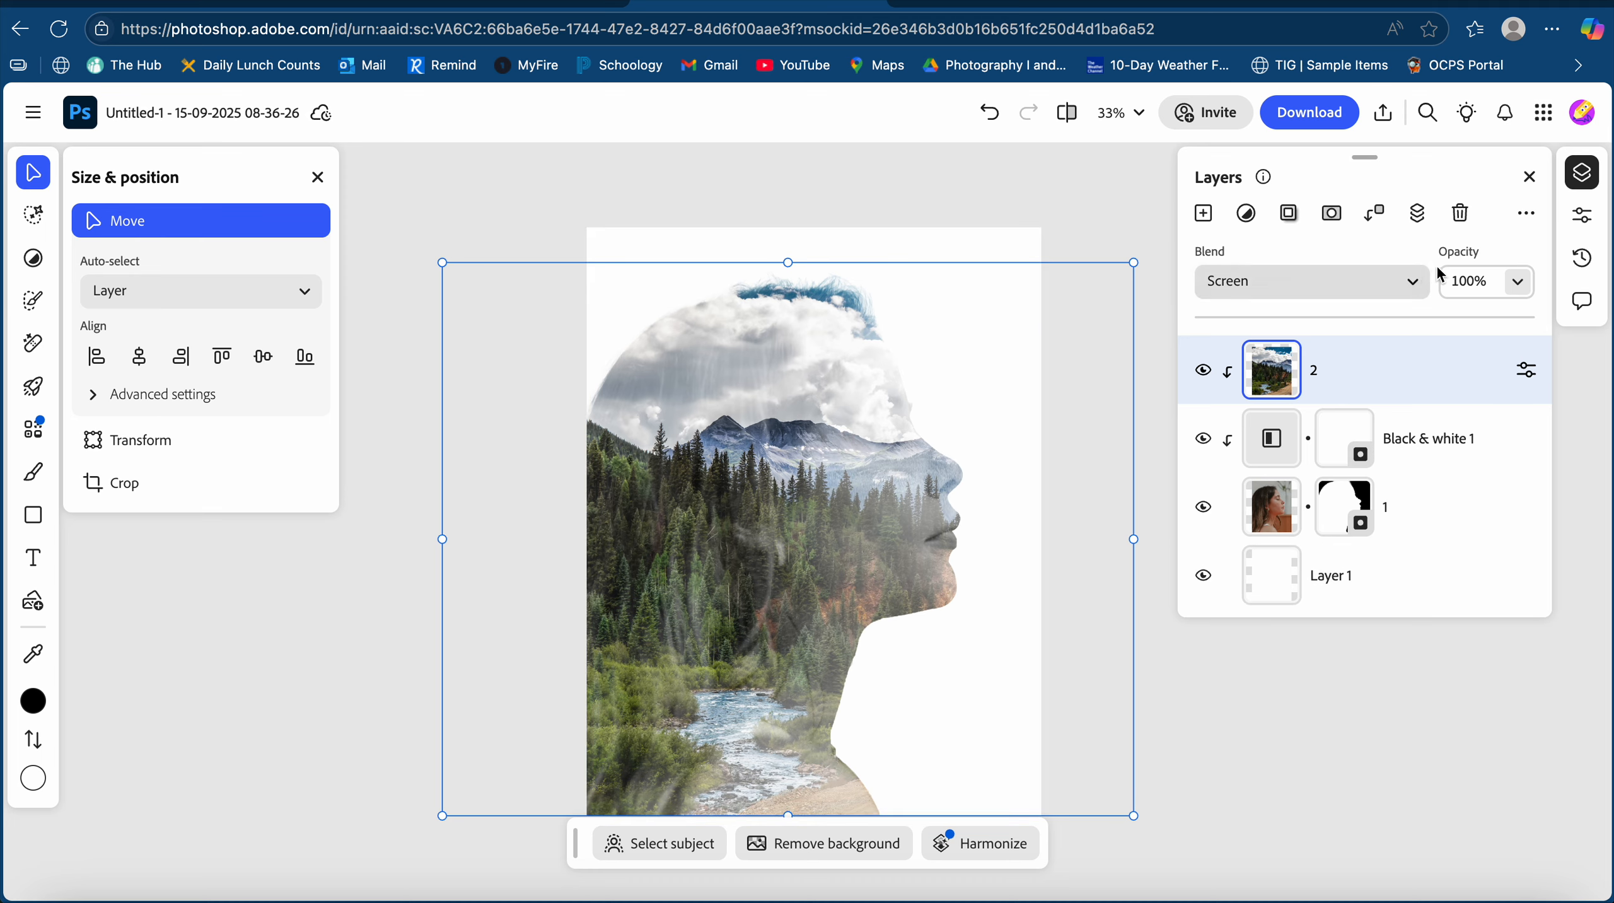
left_click(1522, 289)
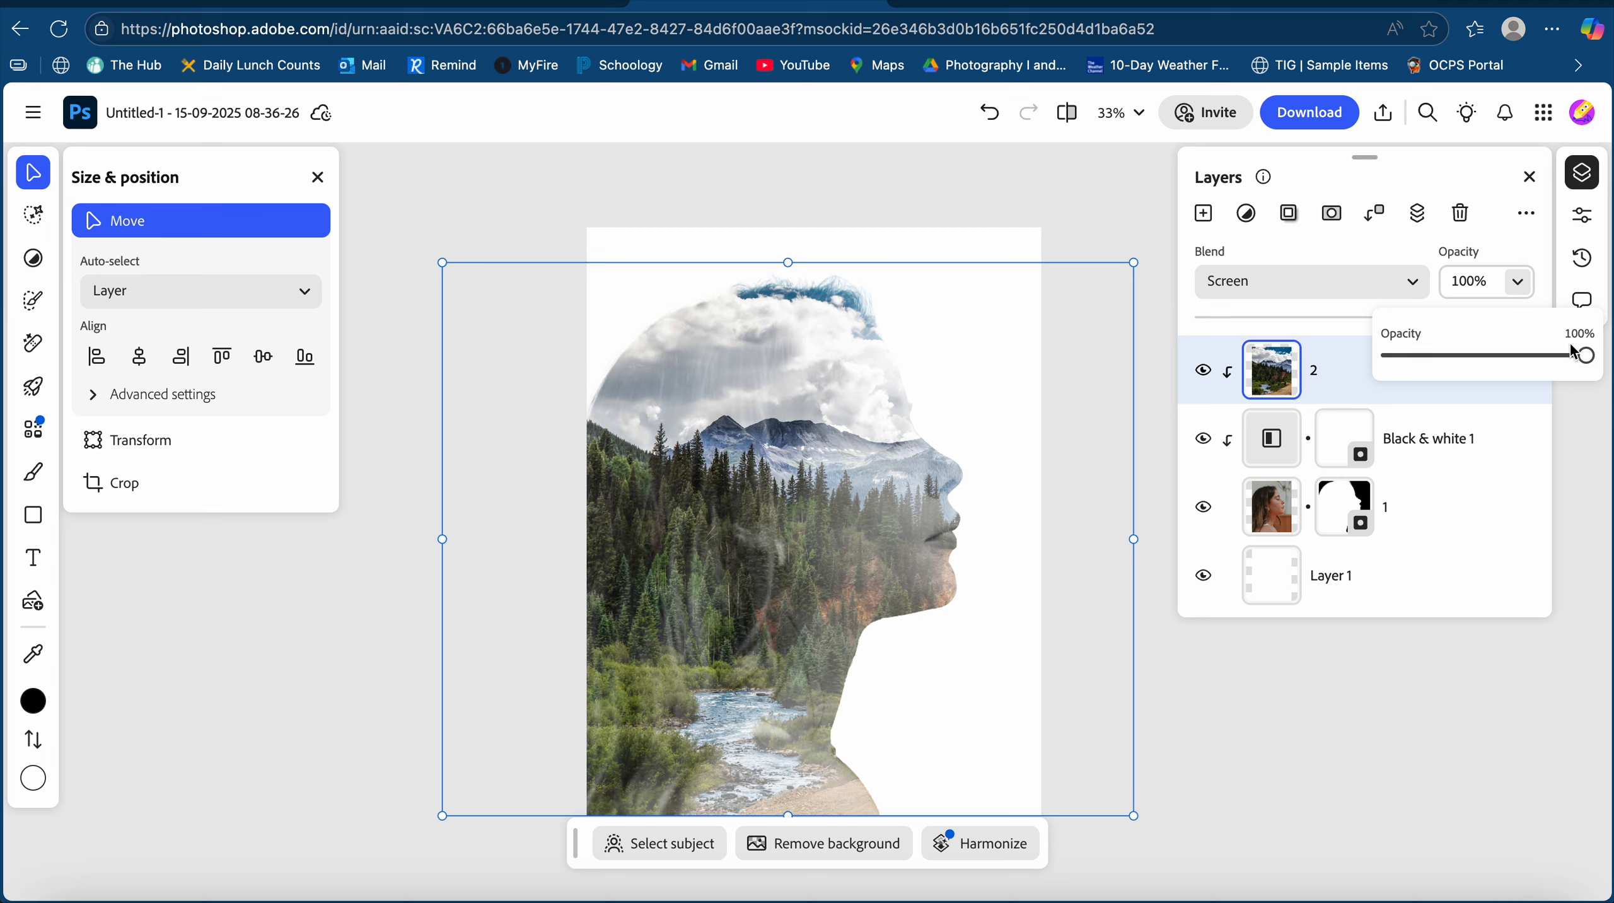
mouse_move(1585, 365)
left_mouse_down()
mouse_move(1520, 380)
mouse_move(1599, 372)
left_mouse_up()
left_click(1359, 374)
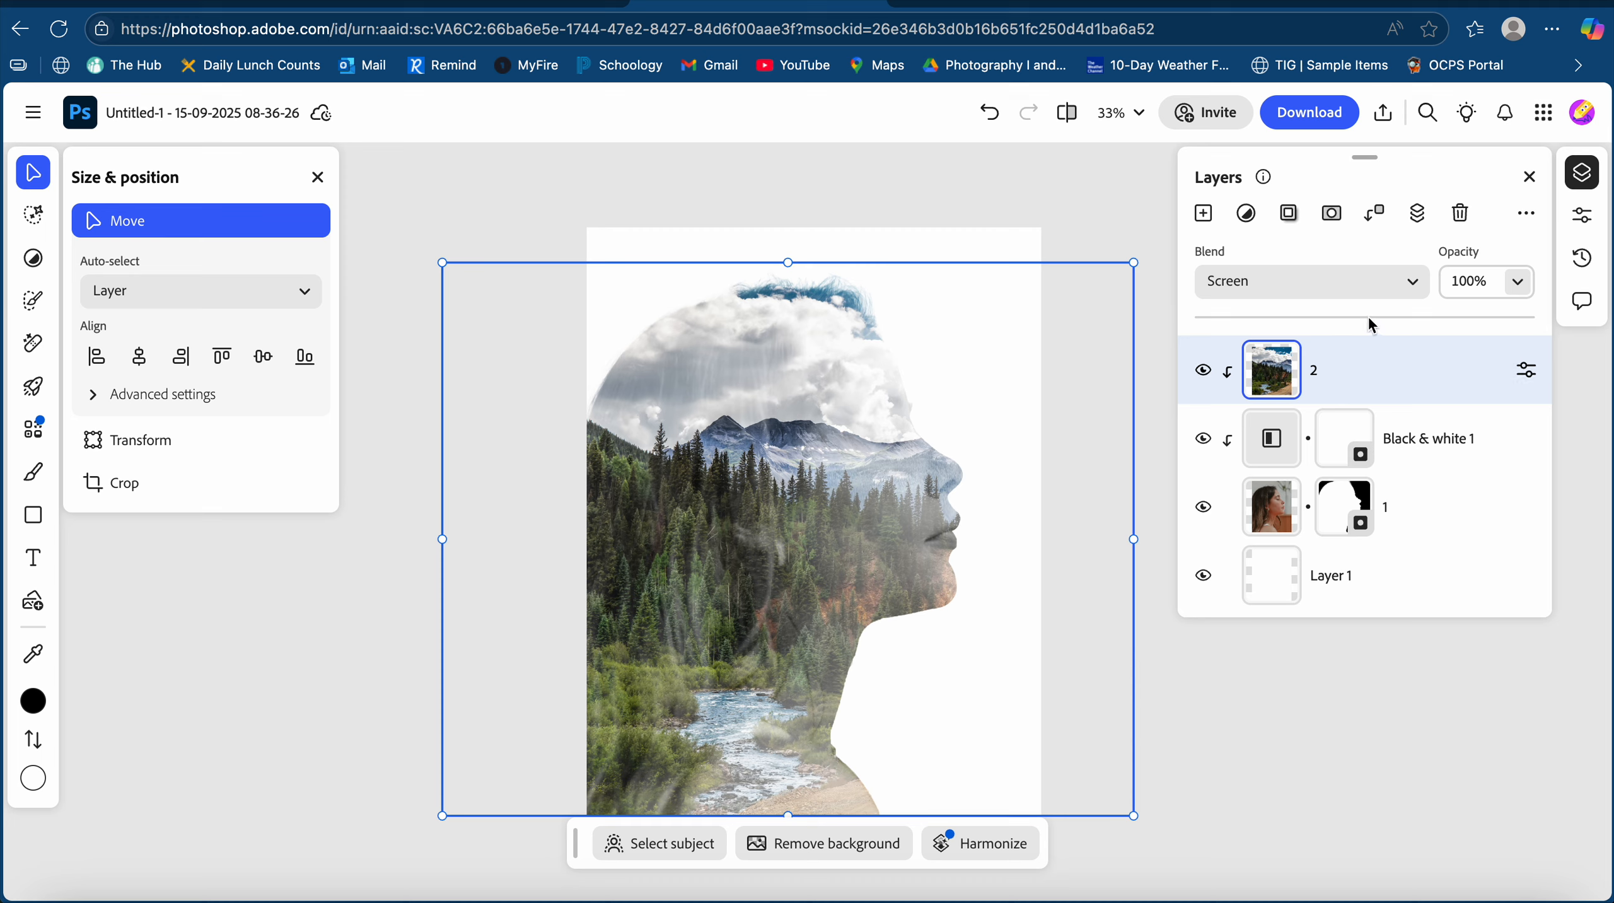
Add a mask to the landscape layer and brush black over the woman's face with a soft 600 px brush.
left_click(1339, 215)
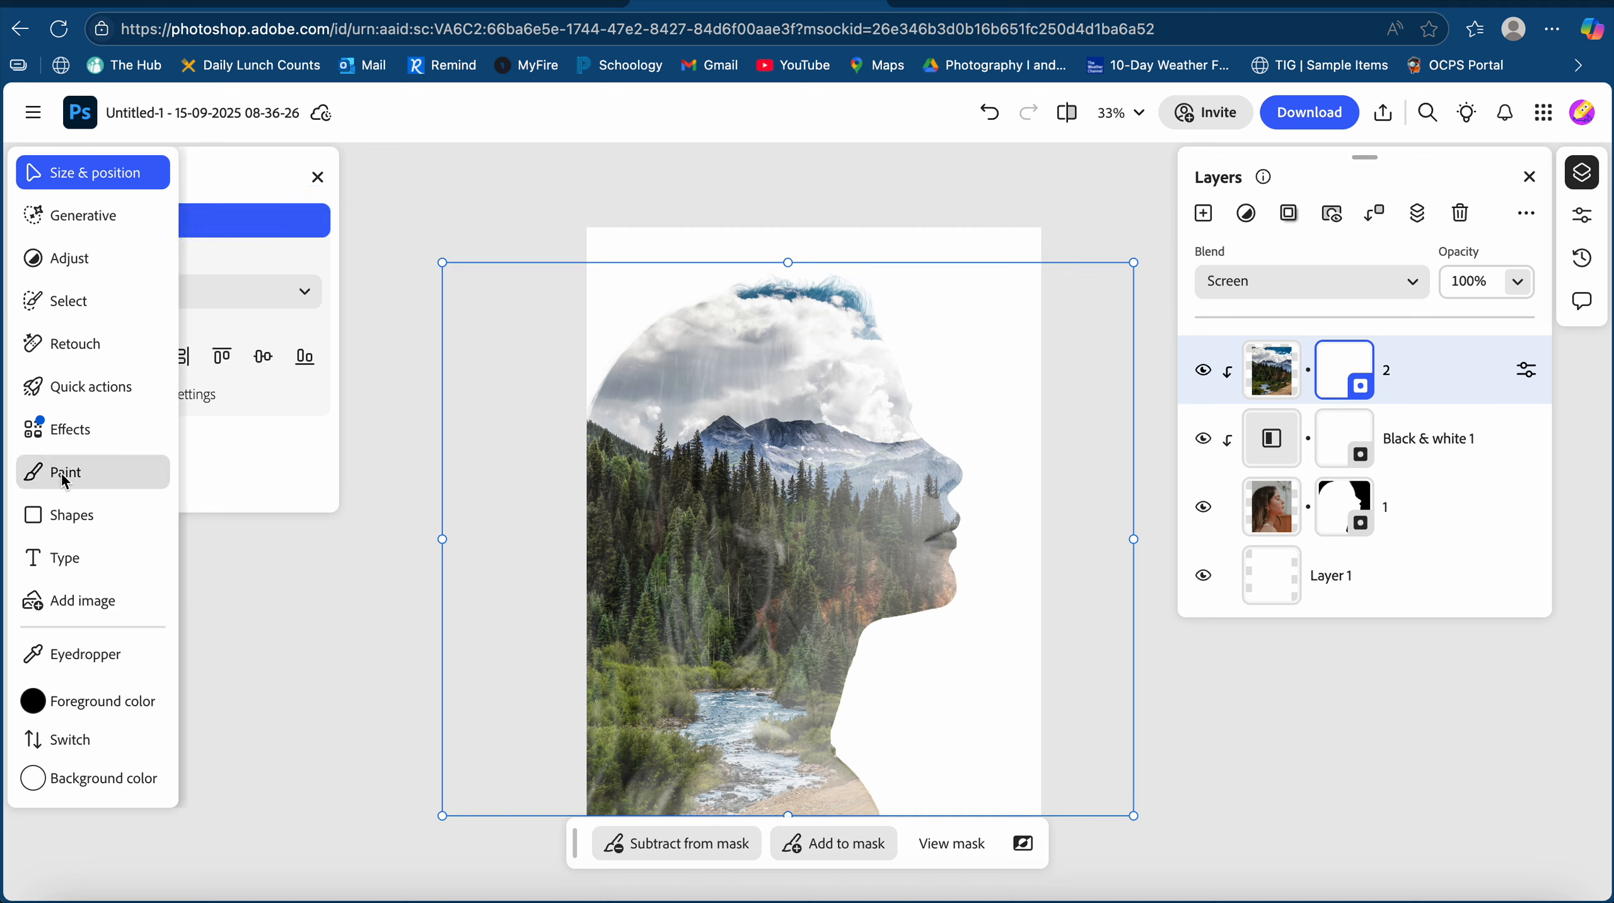
left_click(61, 475)
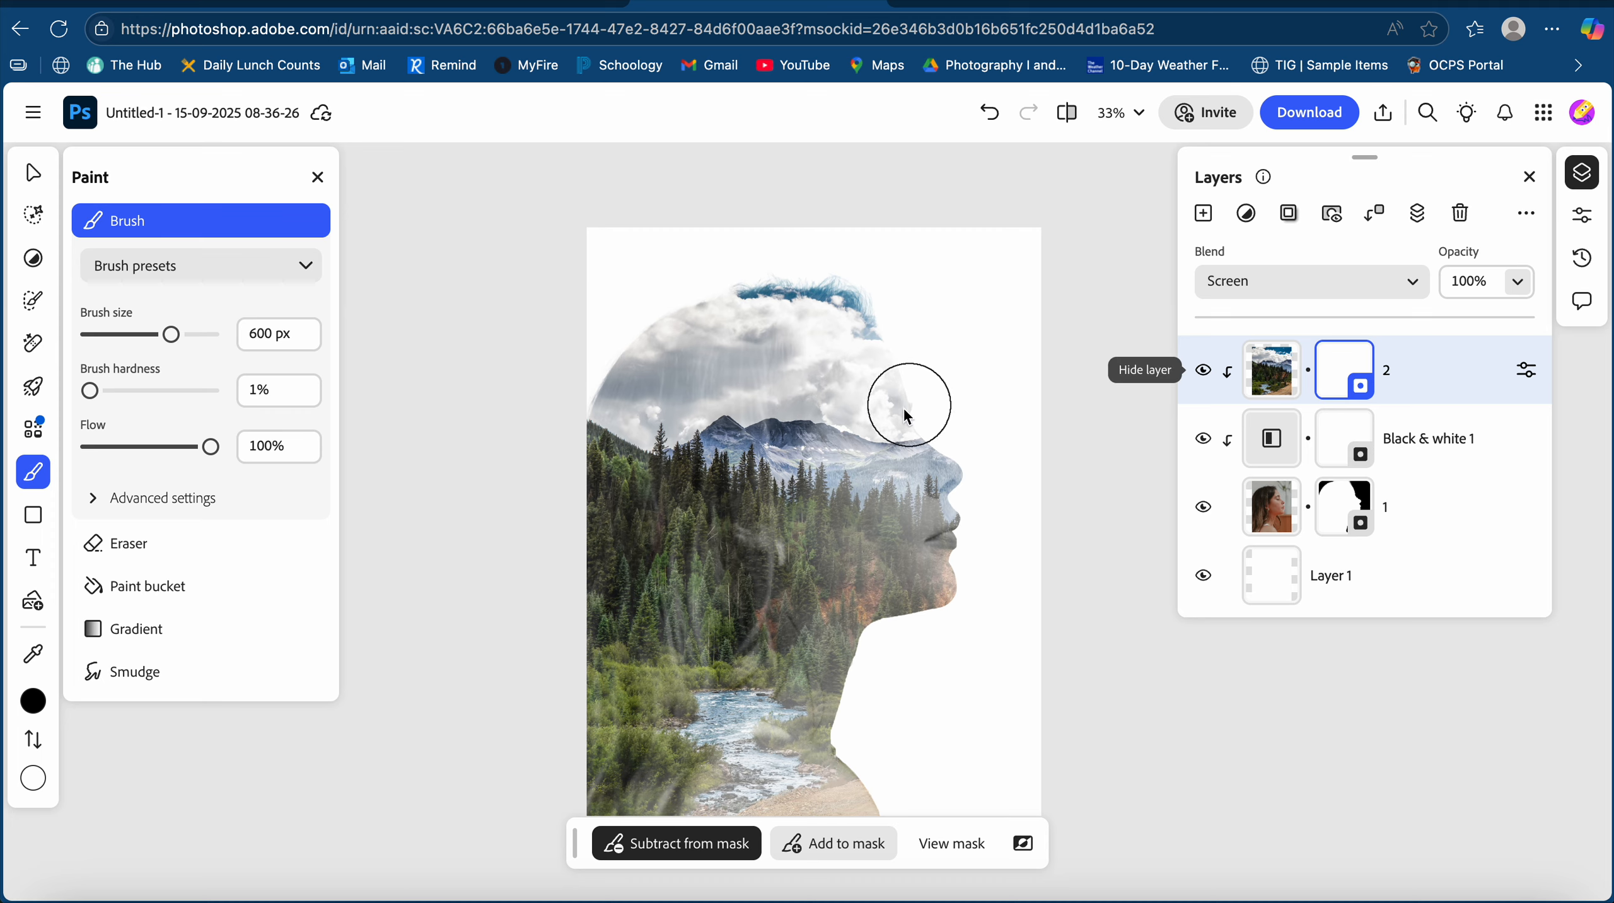
mouse_move(50, 707)
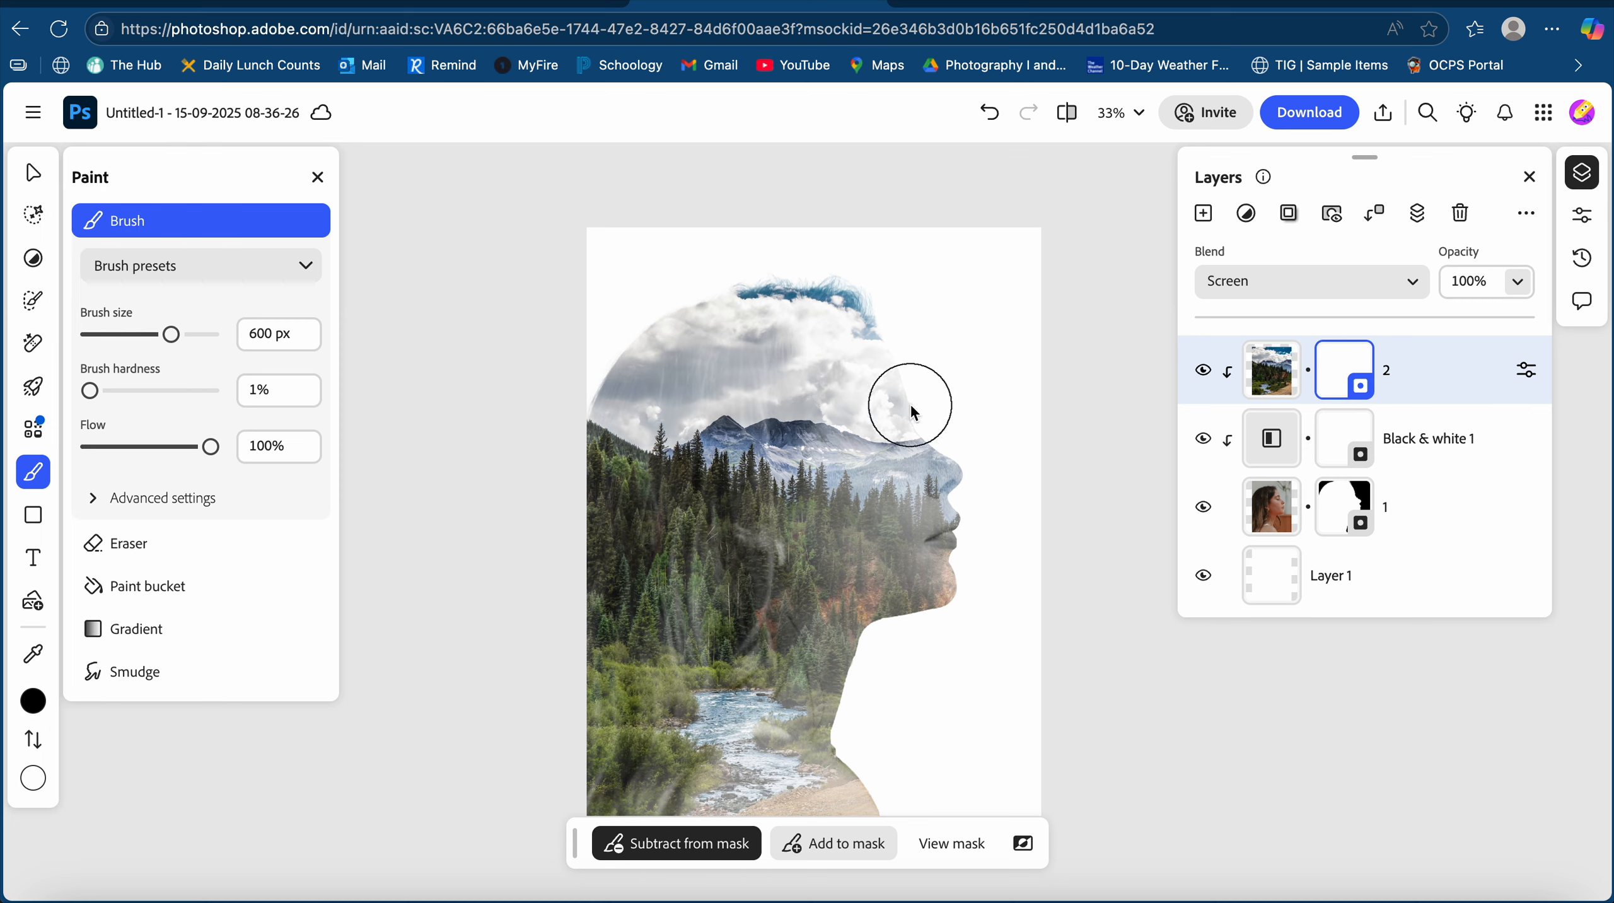
mouse_move(843, 446)
left_mouse_down()
mouse_move(915, 428)
mouse_move(849, 476)
mouse_move(896, 454)
mouse_move(902, 467)
mouse_move(888, 435)
mouse_move(909, 477)
mouse_move(839, 432)
mouse_move(913, 493)
mouse_move(849, 464)
mouse_move(912, 484)
mouse_move(923, 558)
mouse_move(871, 351)
mouse_move(810, 299)
mouse_move(854, 325)
mouse_move(826, 305)
mouse_move(913, 414)
mouse_move(915, 575)
mouse_move(936, 559)
mouse_move(887, 609)
mouse_move(915, 490)
mouse_move(892, 567)
mouse_move(908, 603)
left_mouse_up()
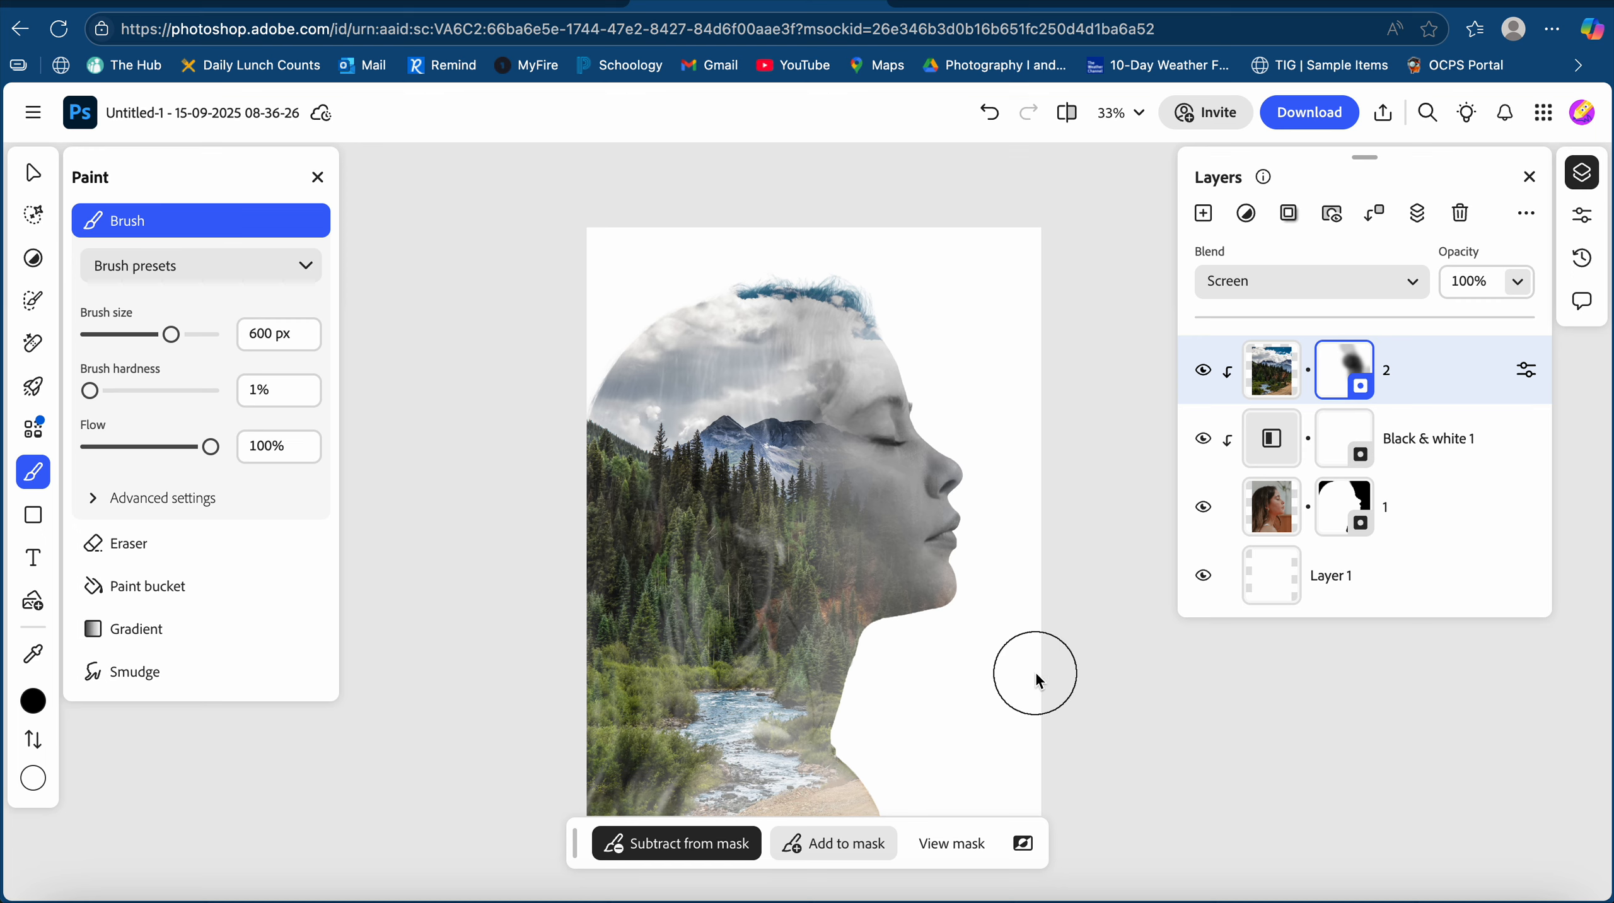
Swap to white and paint on the mask over the forehead and eye to restore the landscape there.
left_click(35, 787)
left_click(36, 786)
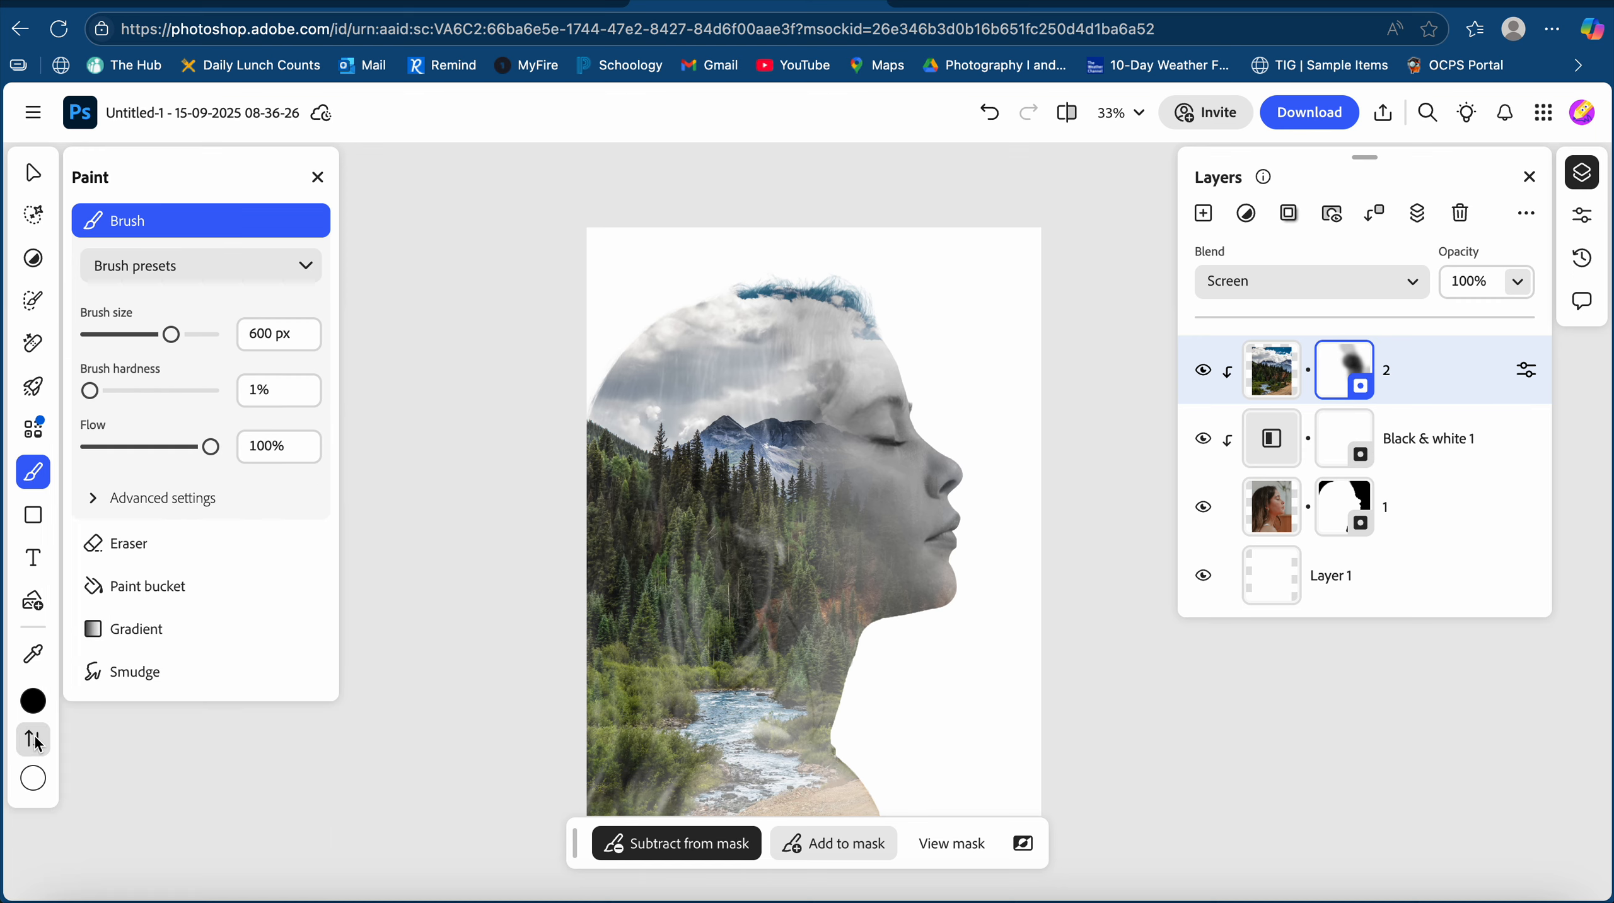
left_click(33, 739)
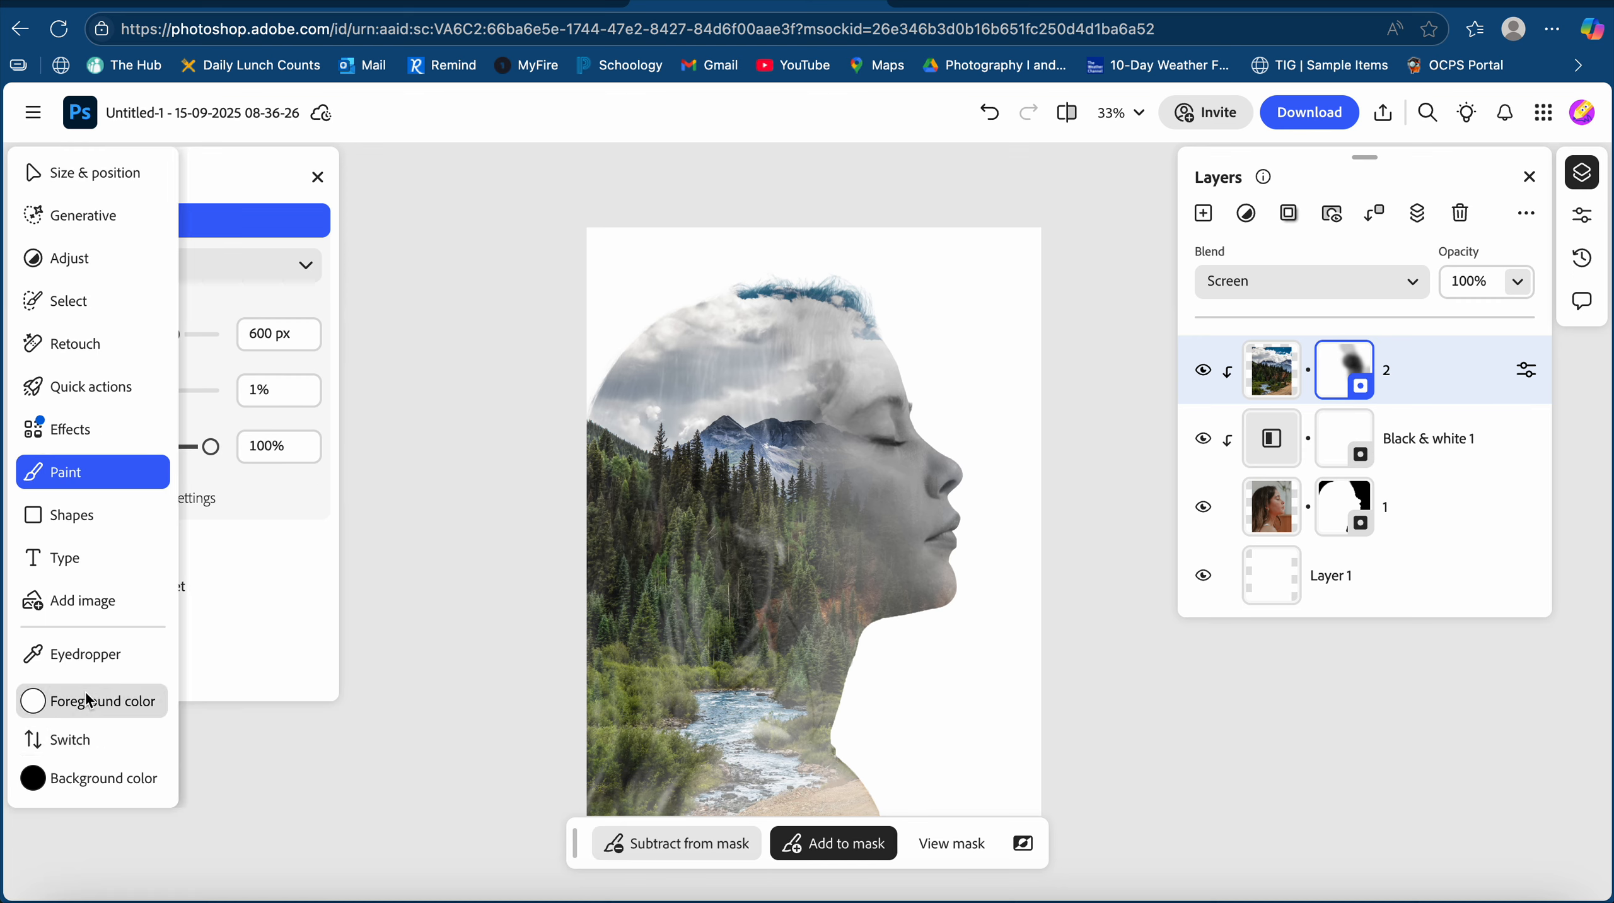
mouse_move(874, 441)
left_mouse_down()
mouse_move(847, 461)
mouse_move(864, 386)
mouse_move(883, 468)
mouse_move(873, 390)
mouse_move(873, 445)
mouse_move(892, 390)
left_mouse_up()
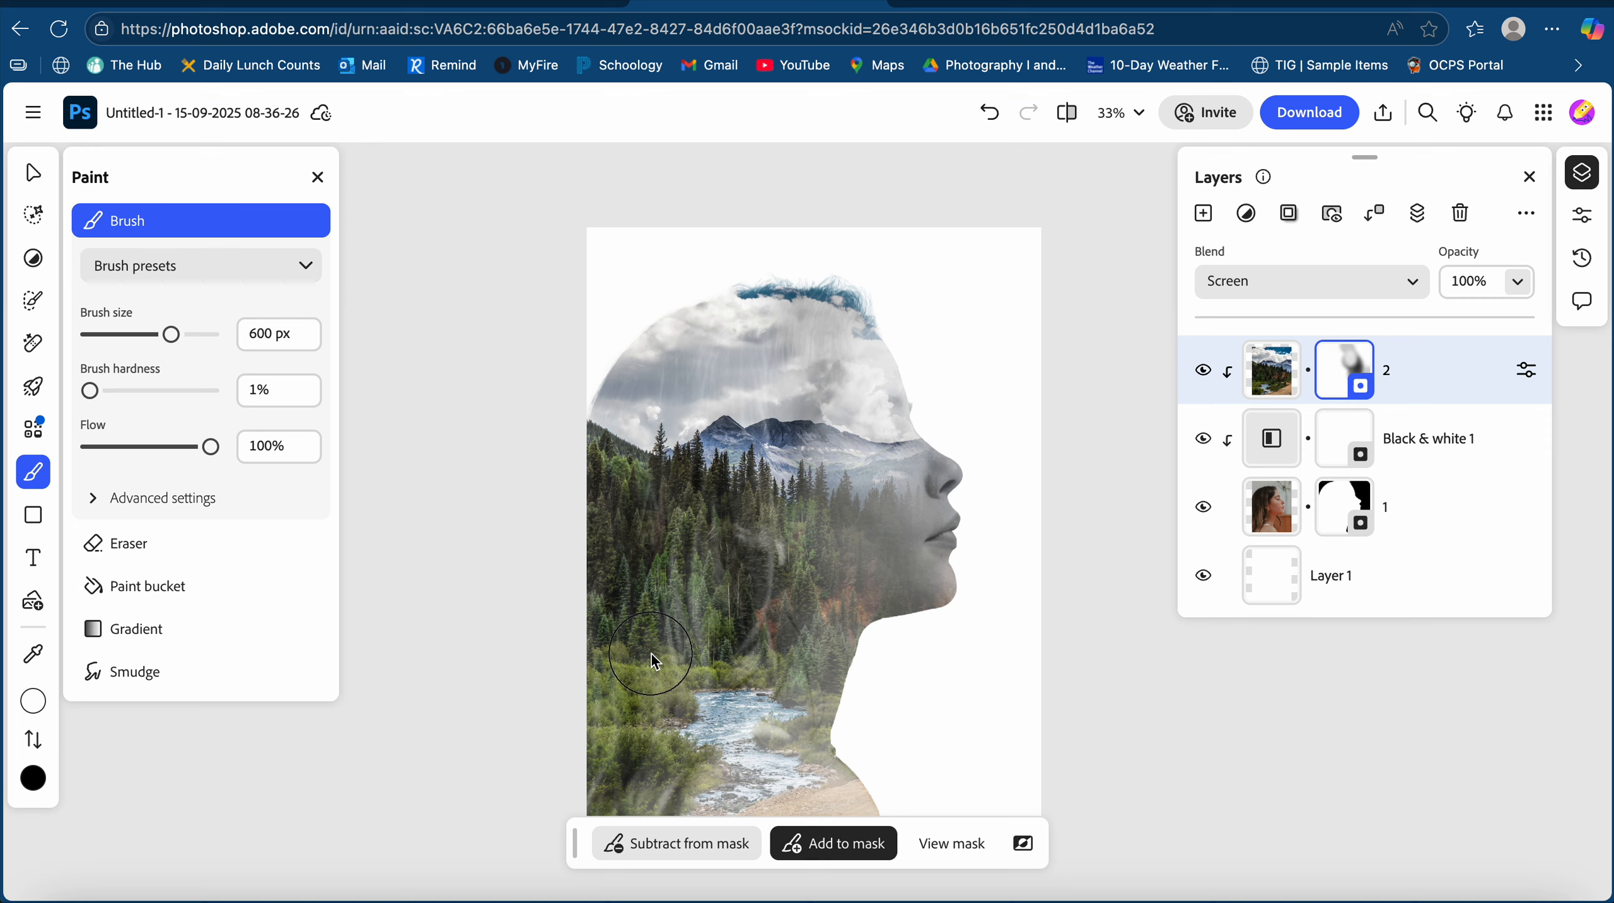
Raise the brush opacity to 100%, swap to black, and mask the landscape off the face and ear.
mouse_move(287, 354)
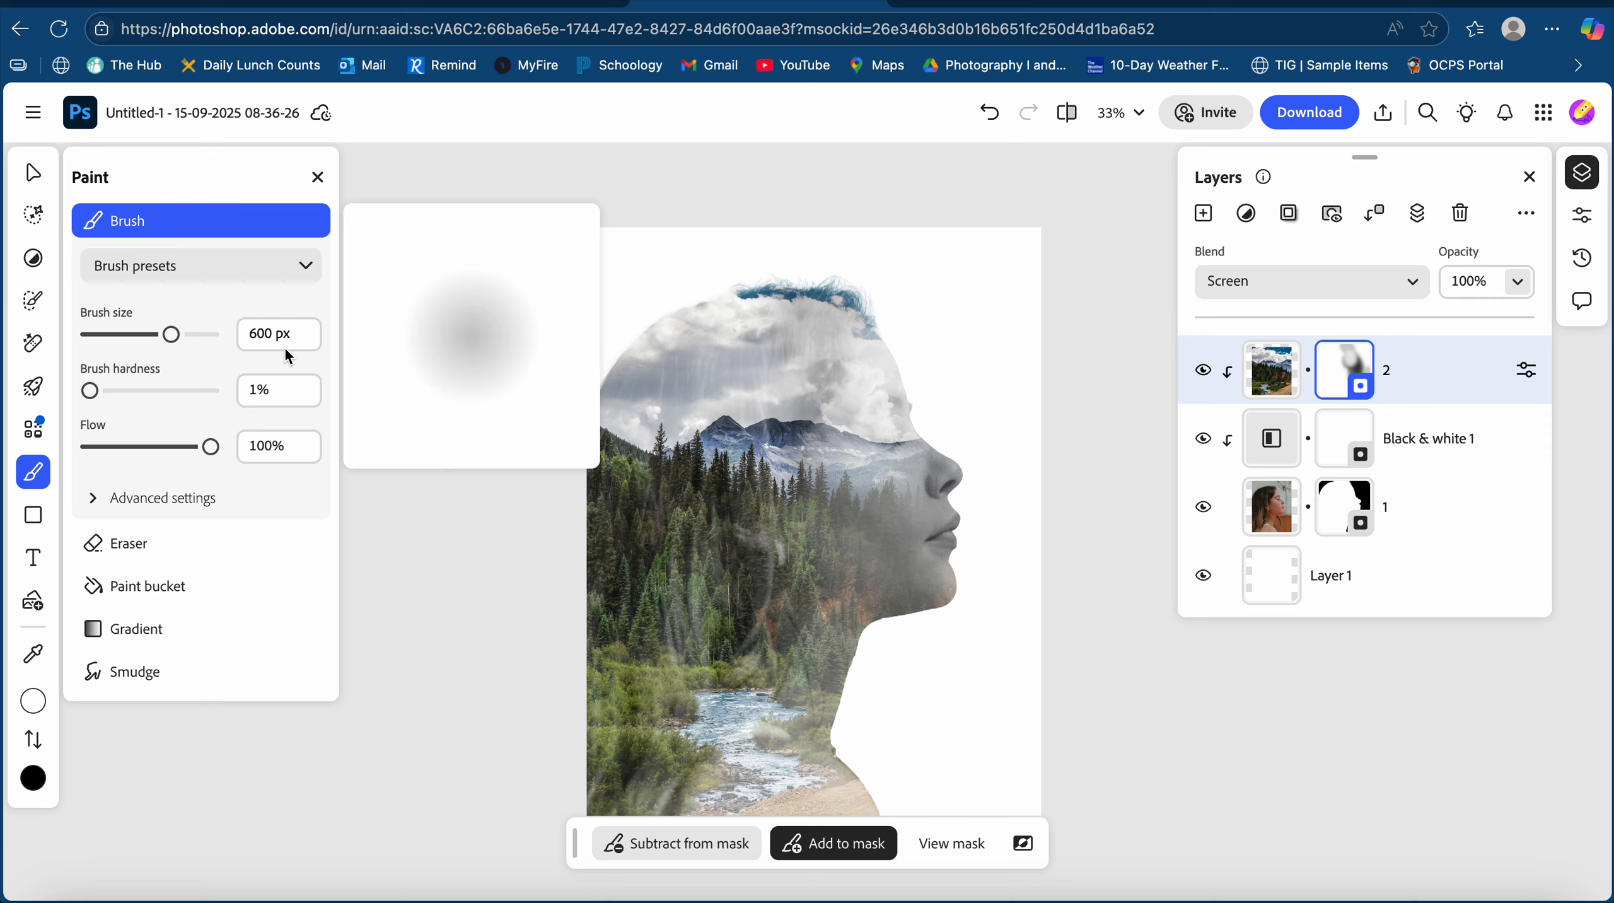
left_click(131, 499)
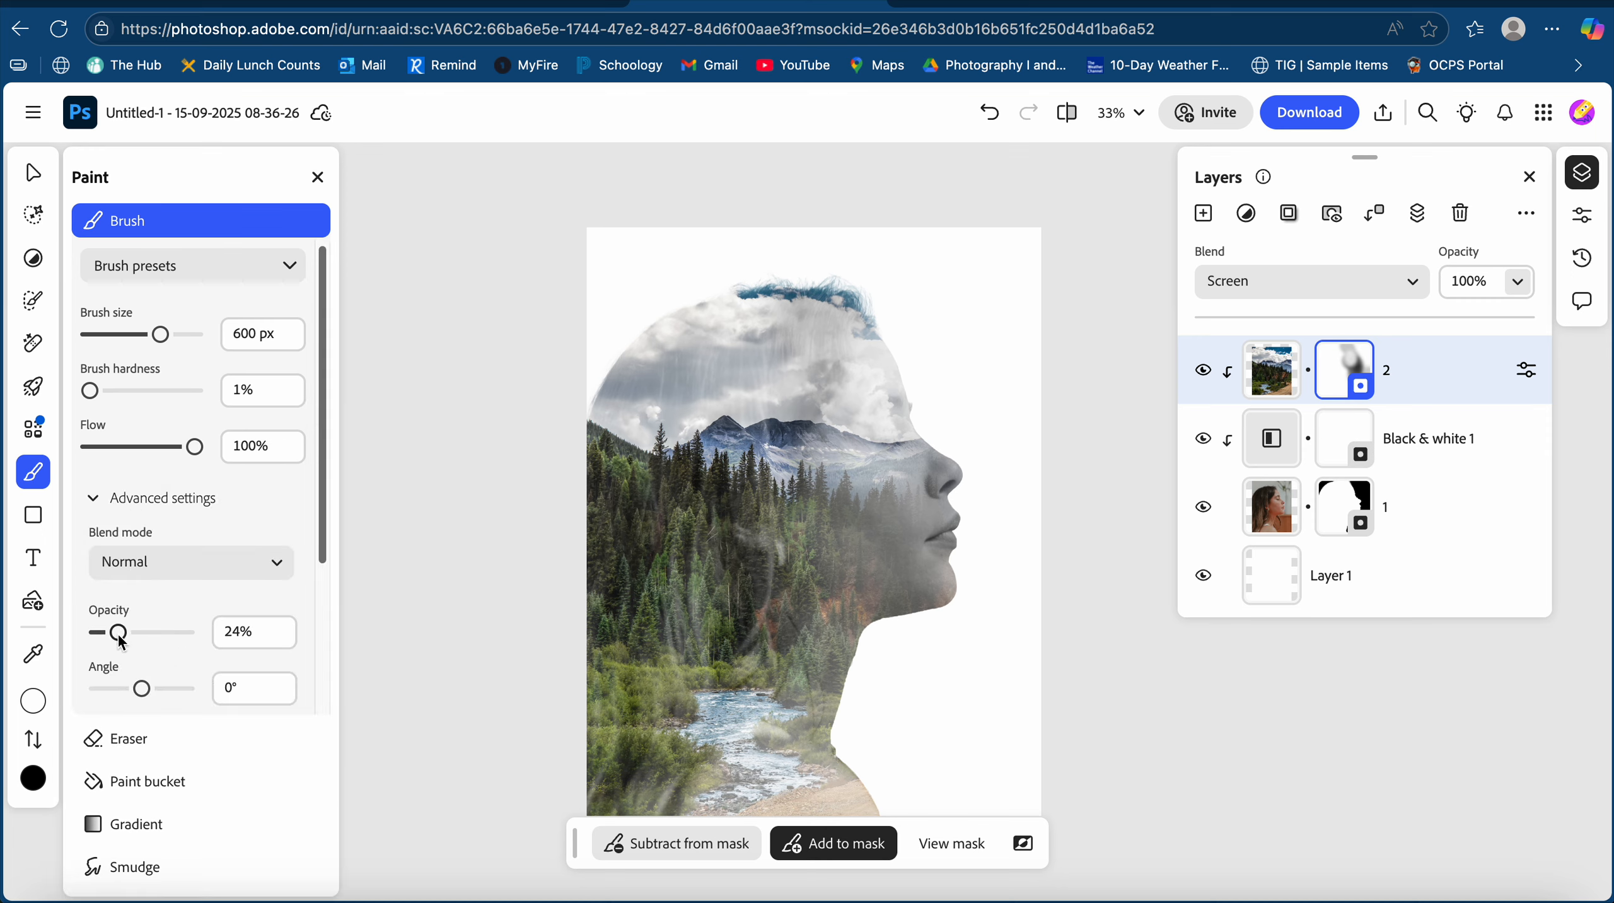
left_click_drag(118, 635, 187, 632)
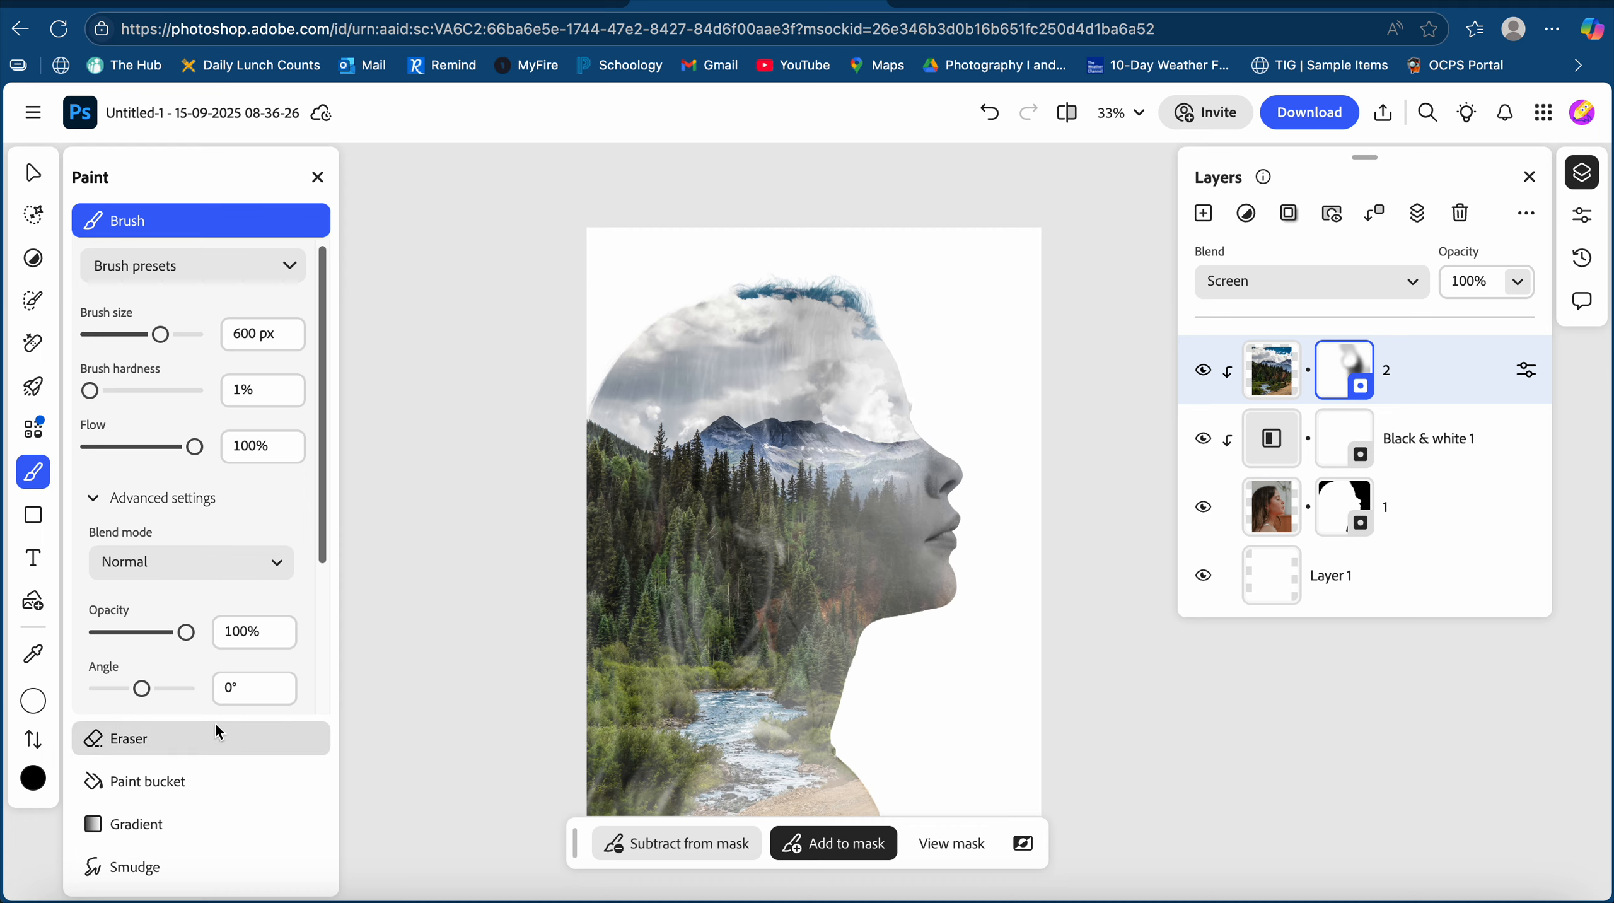
left_click(33, 738)
mouse_move(853, 433)
left_mouse_down()
mouse_move(867, 428)
mouse_move(857, 452)
mouse_move(884, 450)
mouse_move(900, 516)
mouse_move(863, 490)
mouse_move(819, 544)
mouse_move(805, 486)
mouse_move(783, 500)
mouse_move(806, 515)
left_mouse_up()
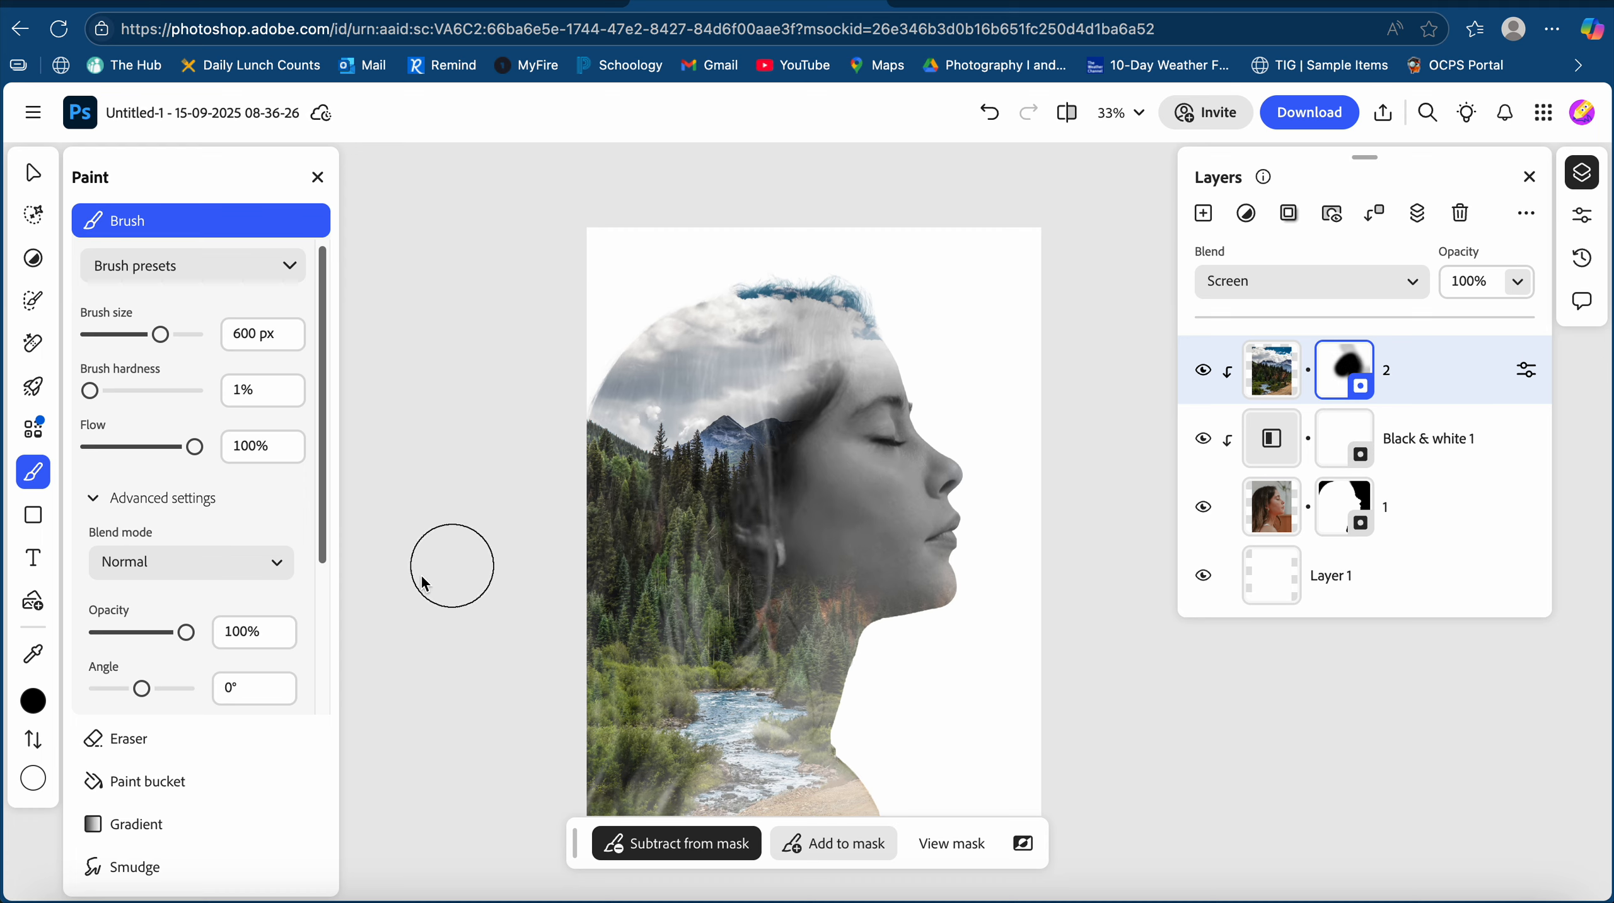
Lower the brush opacity to 32%, swap to white, and softly paint the landscape back over the cheek and ear.
left_click_drag(187, 634, 122, 629)
left_click(32, 738)
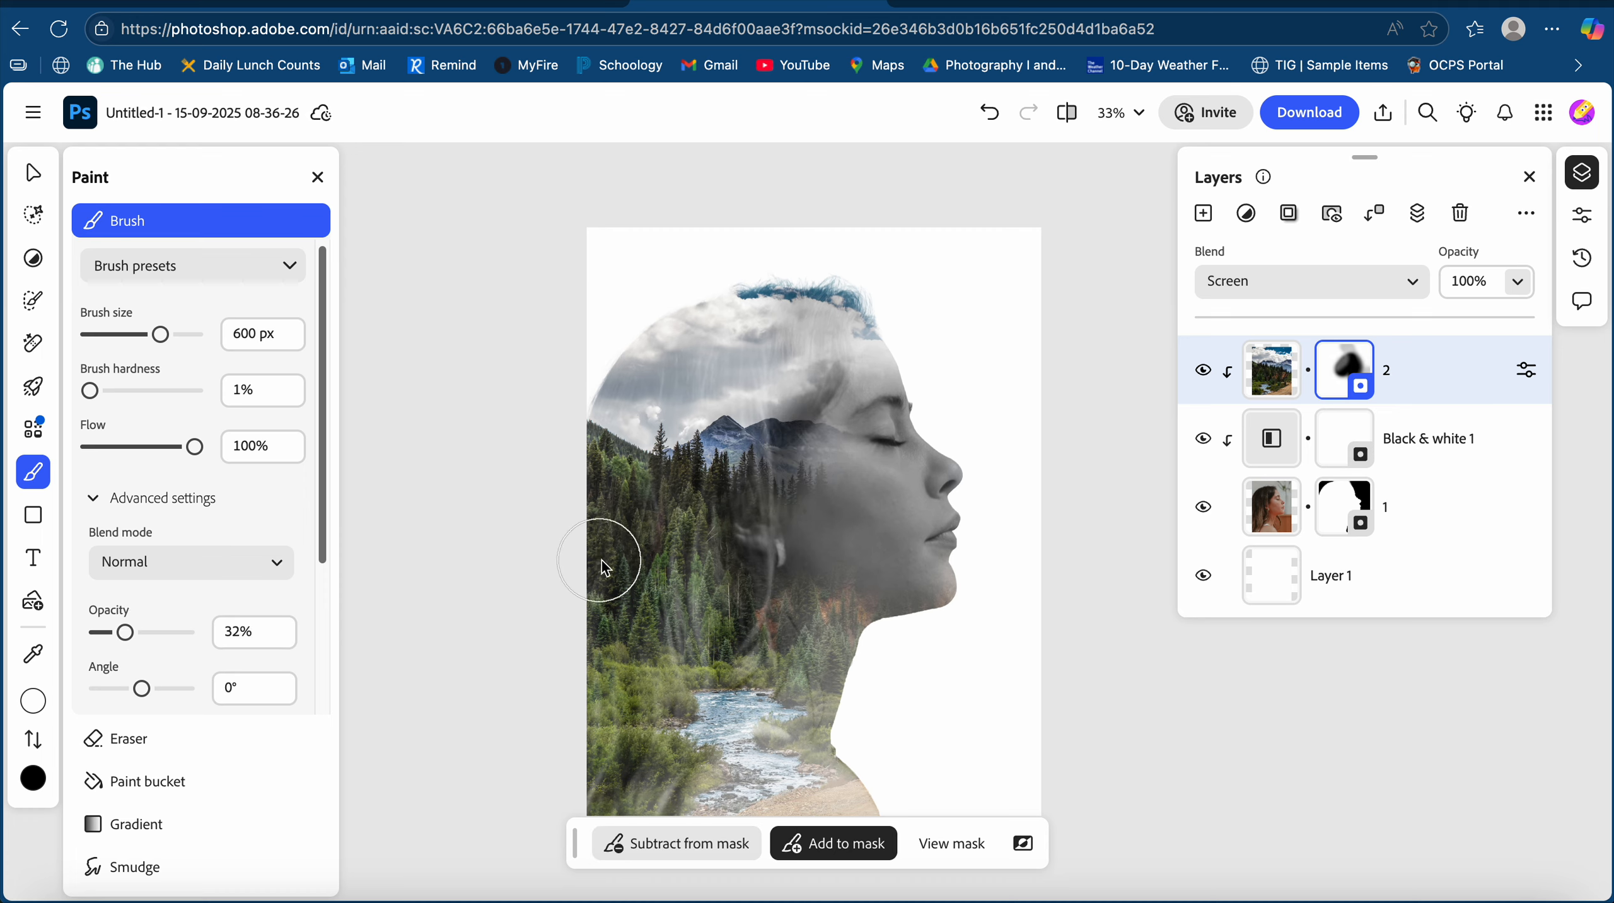
mouse_move(814, 502)
left_mouse_down()
mouse_move(846, 516)
mouse_move(872, 463)
mouse_move(810, 408)
mouse_move(824, 378)
mouse_move(839, 523)
mouse_move(888, 561)
left_mouse_up()
mouse_move(777, 565)
left_mouse_down()
mouse_move(822, 578)
mouse_move(784, 575)
left_mouse_up()
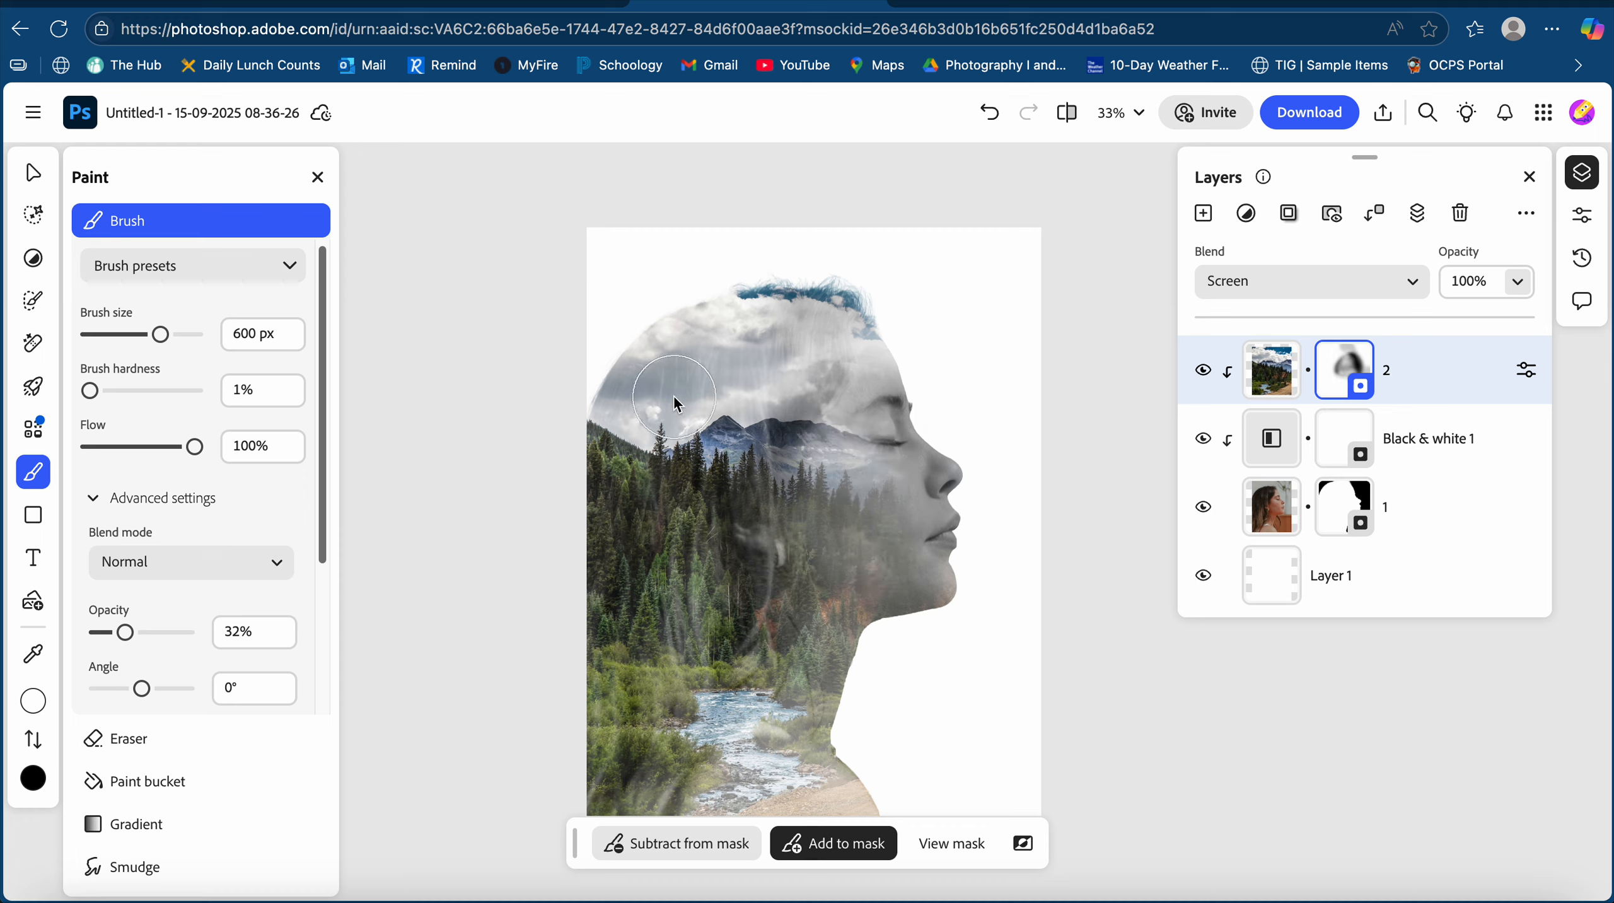
Brush black at 32% opacity on the landscape mask over the back of the head, and undo the last stroke.
mouse_move(569, 386)
left_mouse_down()
mouse_move(646, 357)
mouse_move(582, 404)
mouse_move(668, 252)
mouse_move(675, 318)
mouse_move(597, 353)
mouse_move(700, 330)
left_mouse_up()
left_click(33, 738)
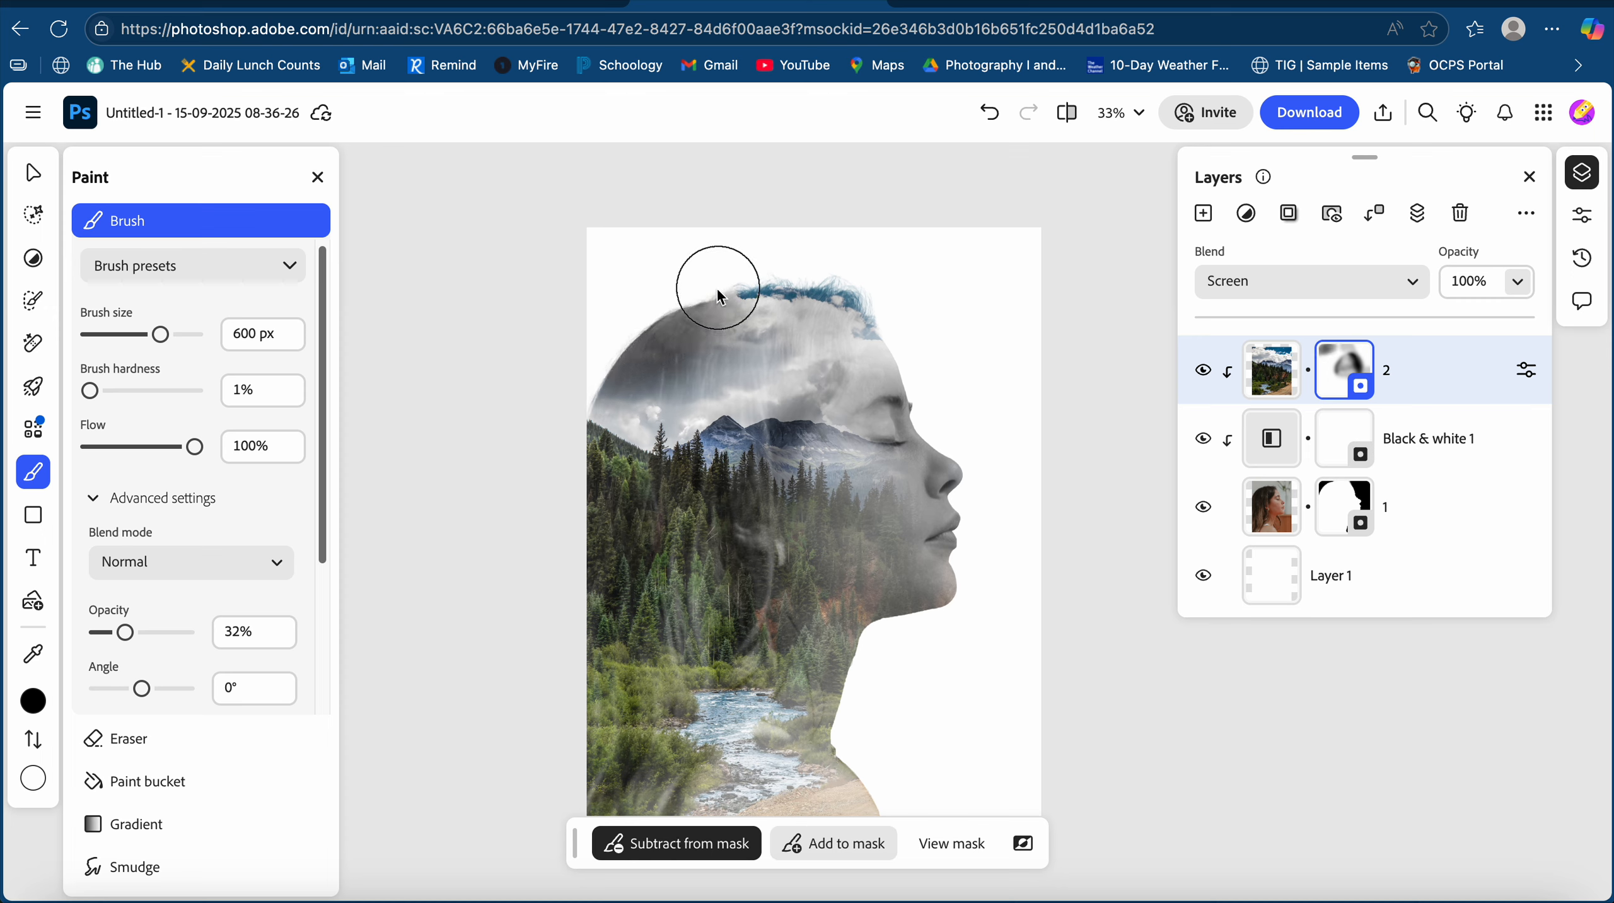
key("ctrl+z")
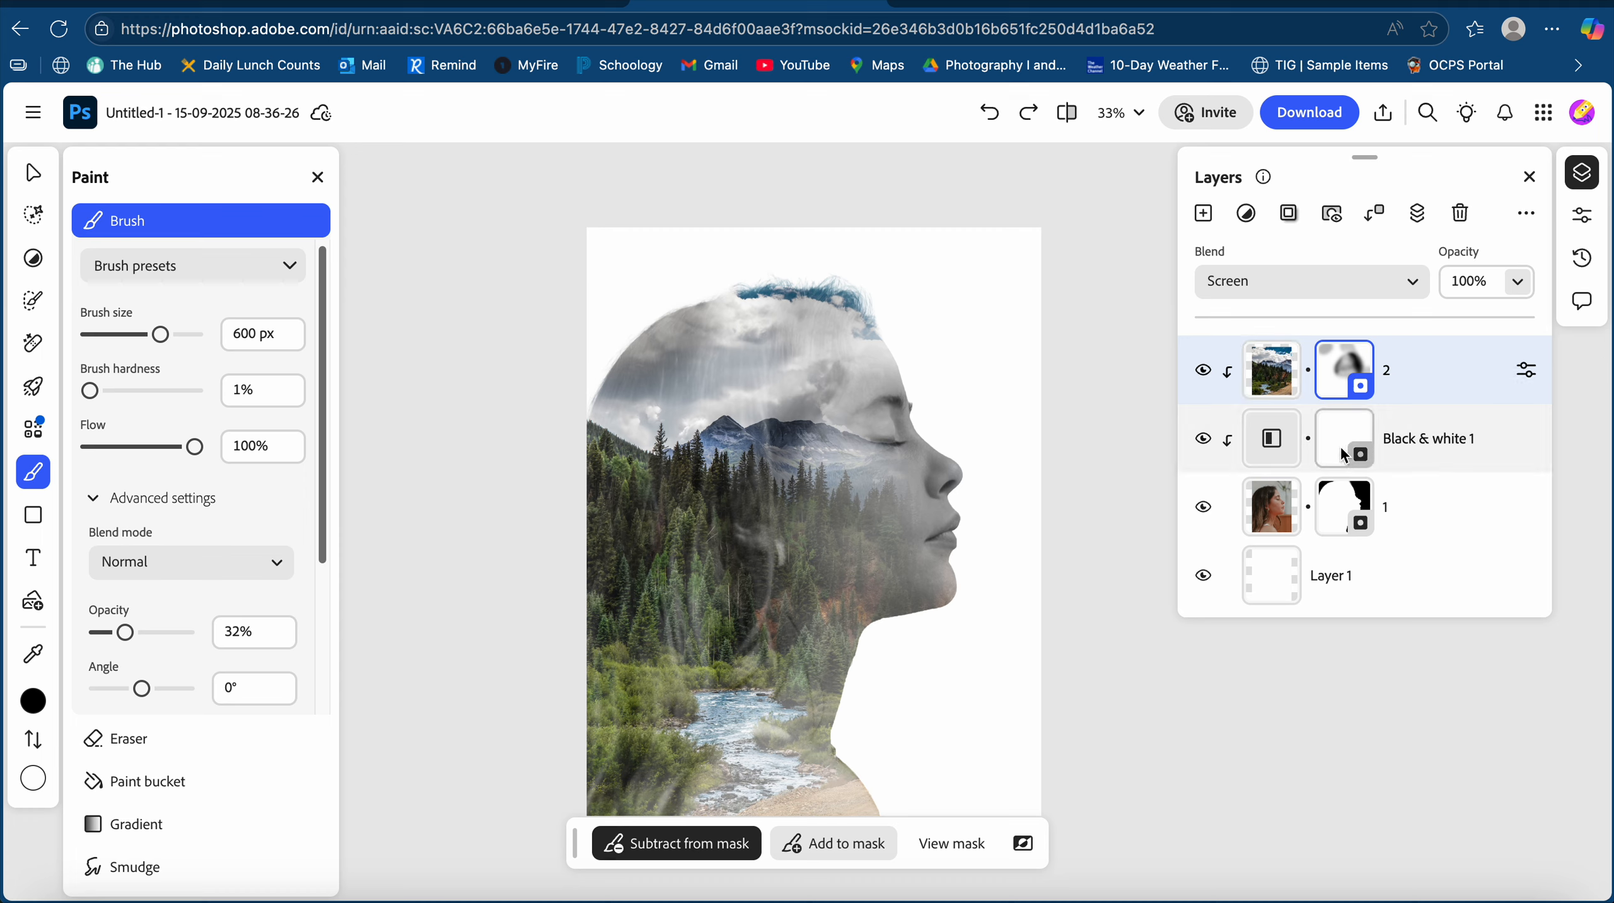
Hide and show the Black & white adjustment repeatedly to compare the blended portrait with and without it.
left_click(1205, 440)
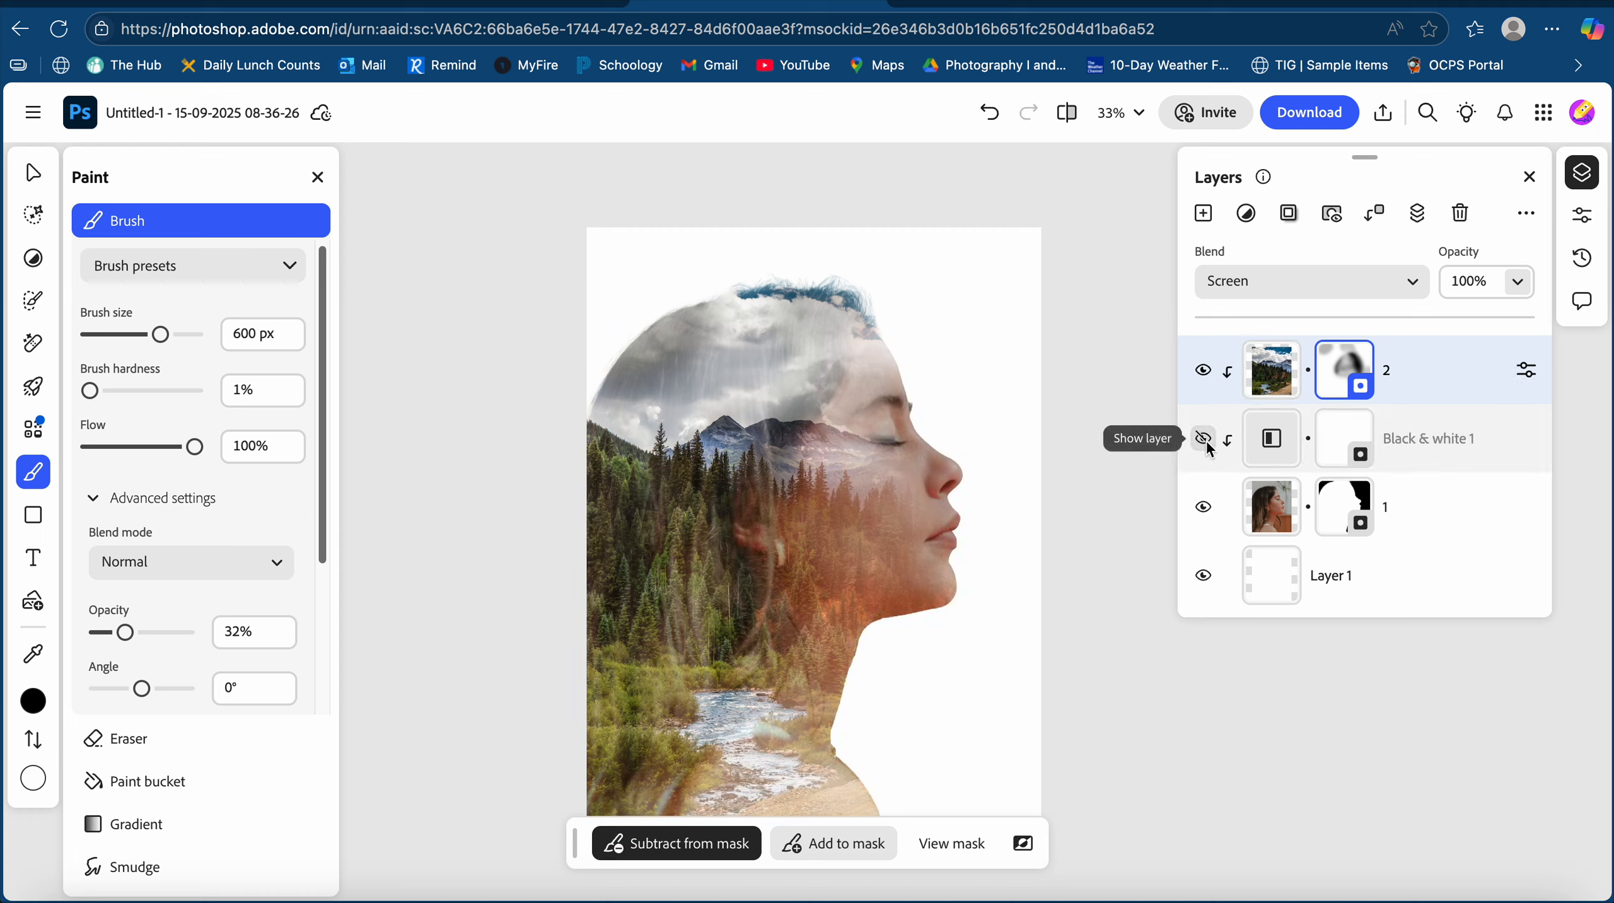
left_click(1204, 439)
left_click(1204, 439)
left_click(1205, 442)
left_click(1204, 439)
left_click(1205, 442)
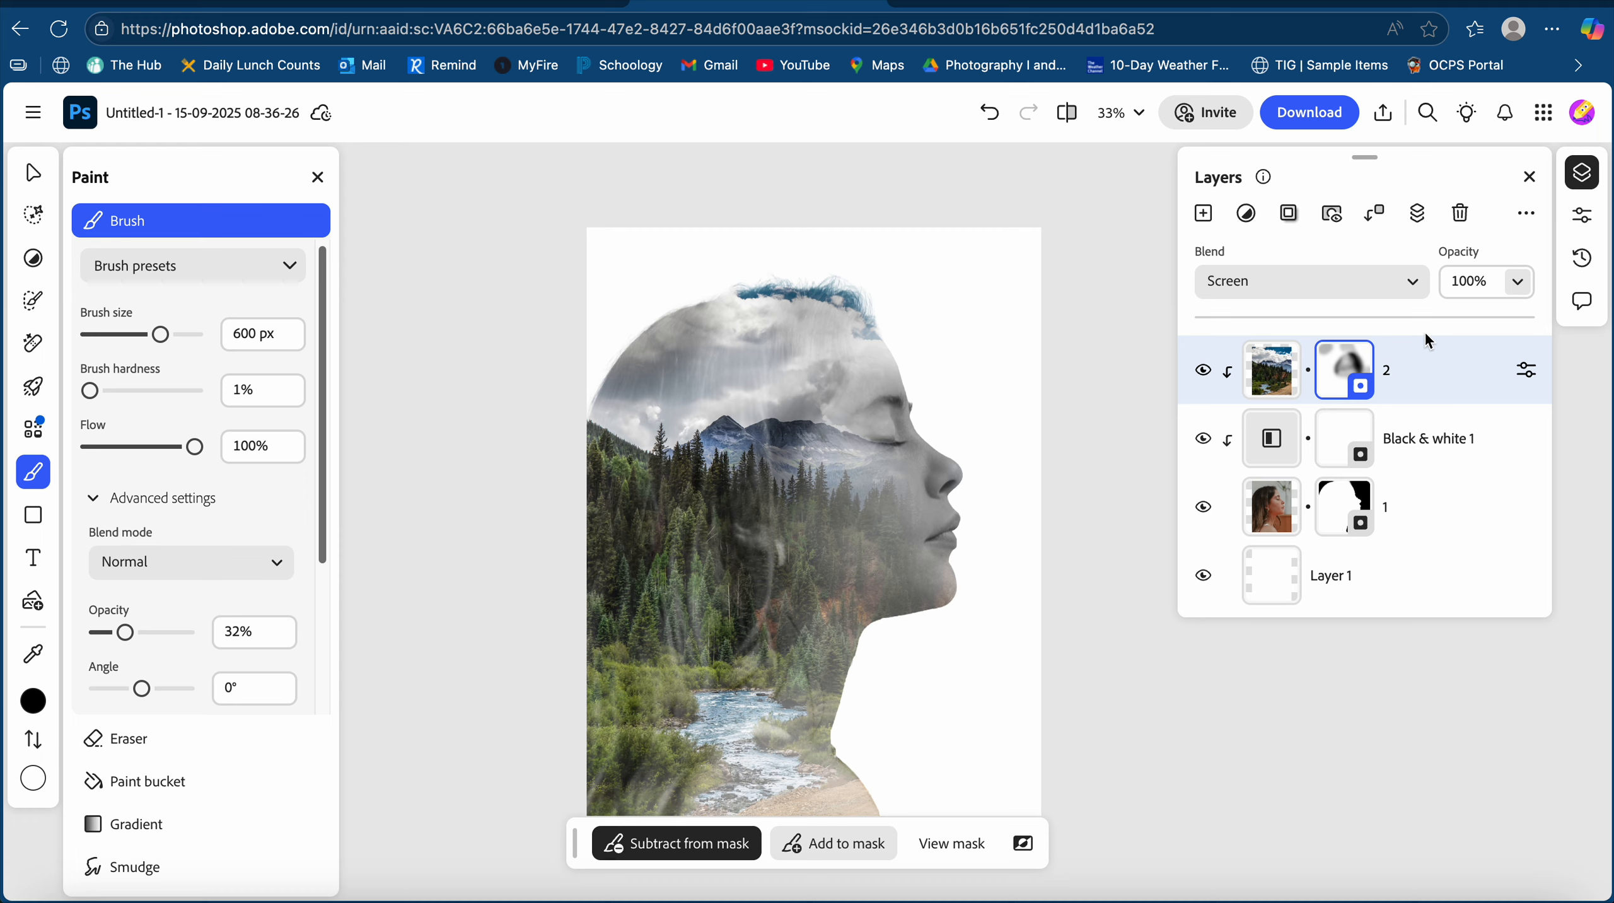
Add a Black & white adjustment layer above landscape layer 2, keeping its default color values.
left_click(1286, 378)
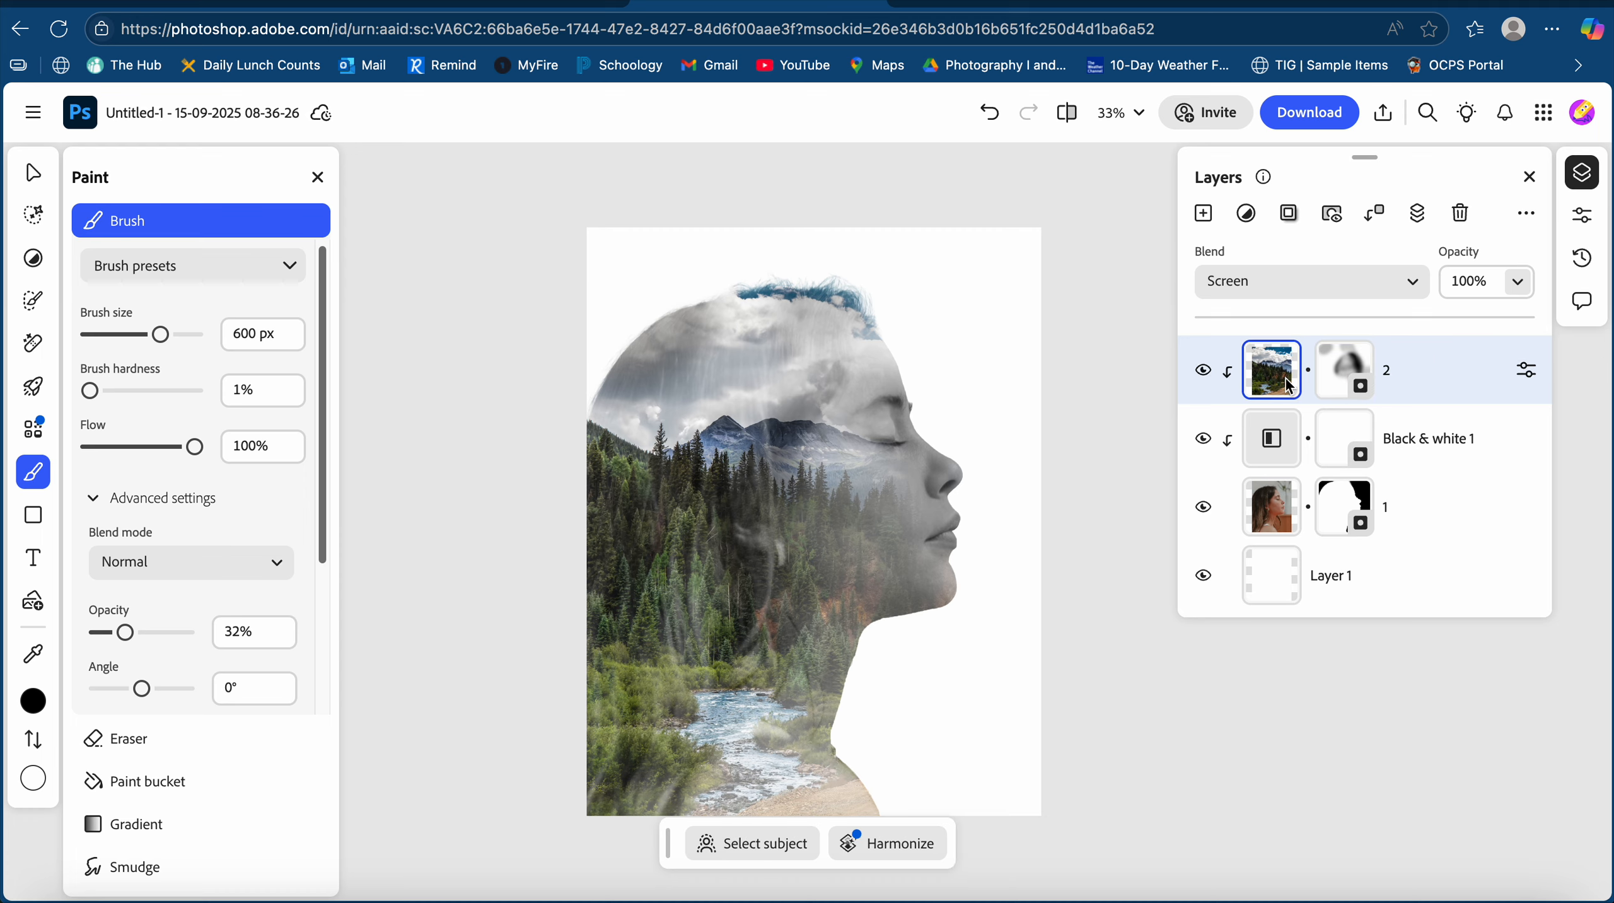
left_click(1245, 226)
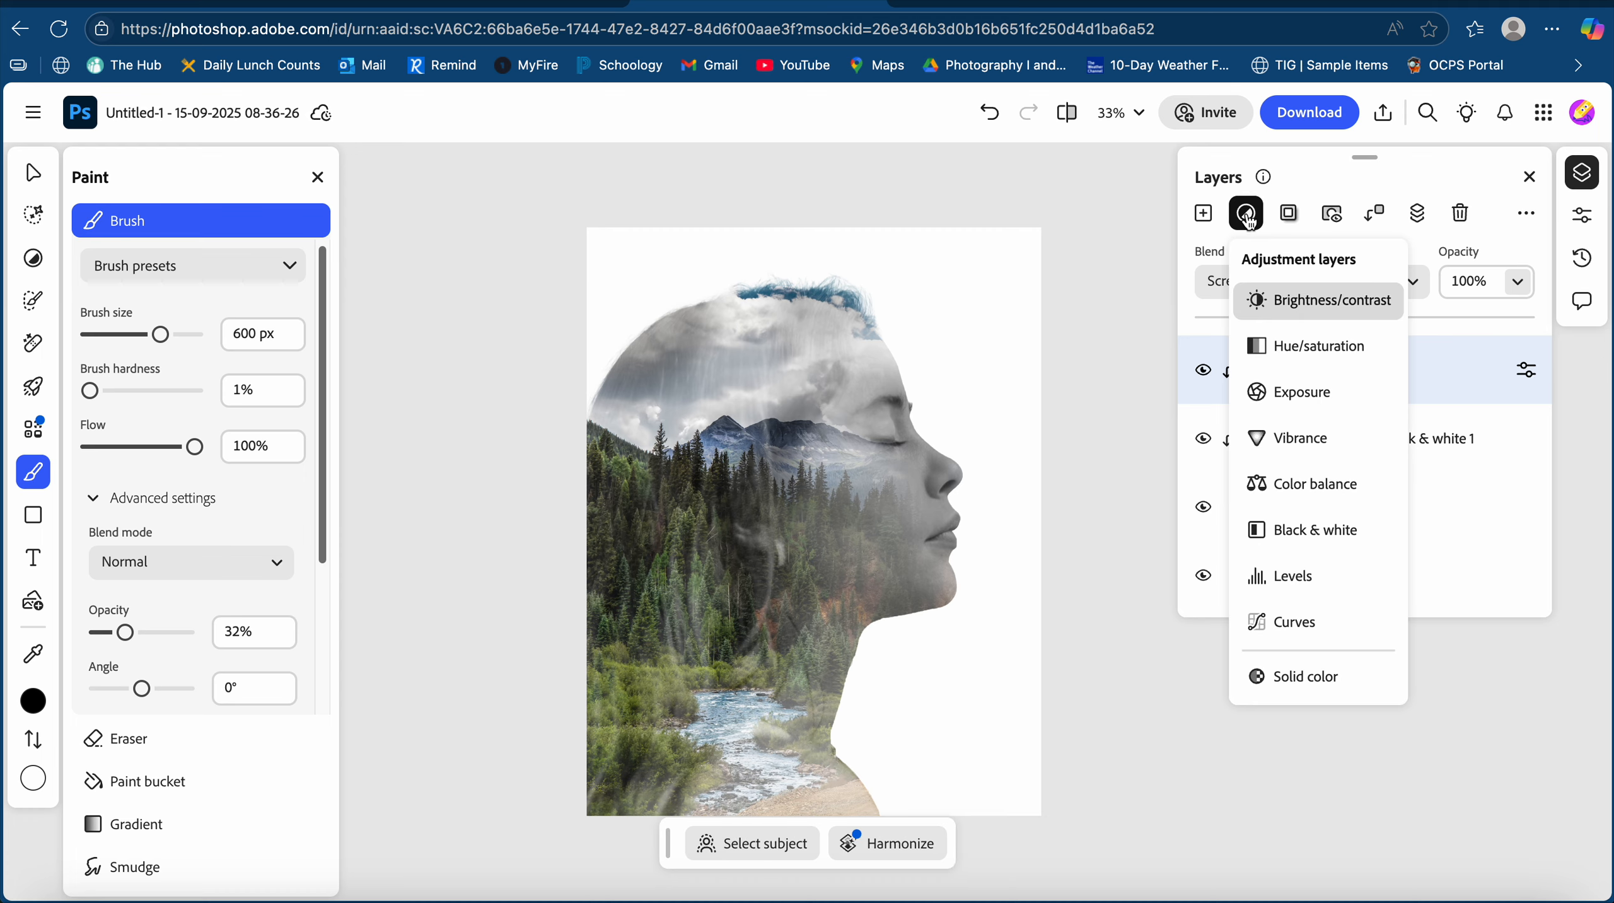
left_click(1313, 531)
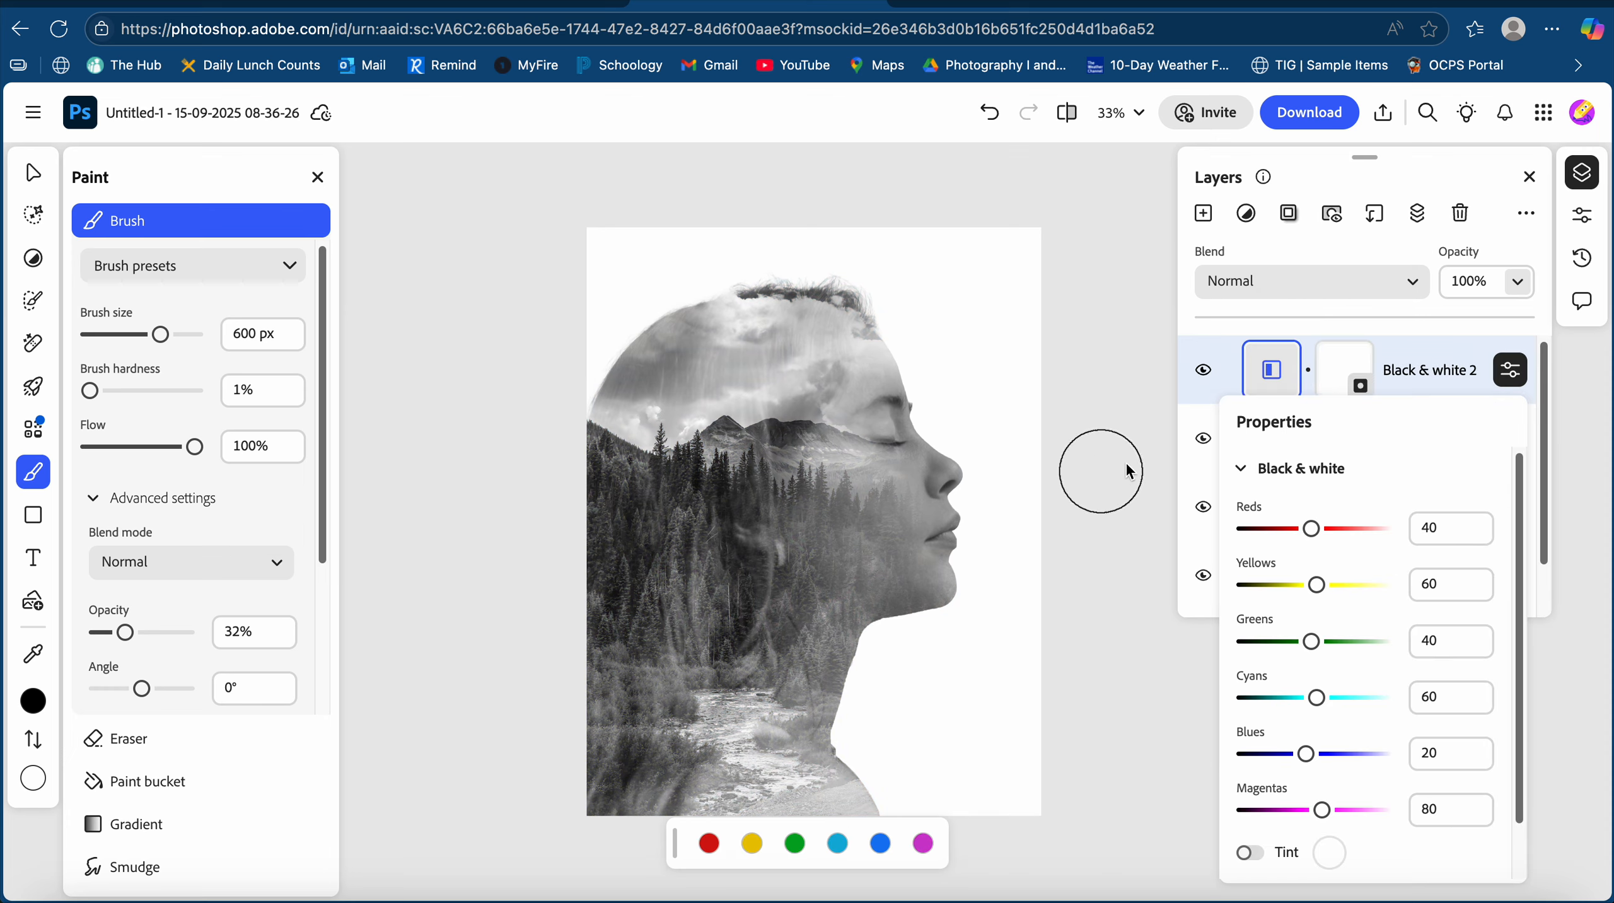
left_click(1154, 415)
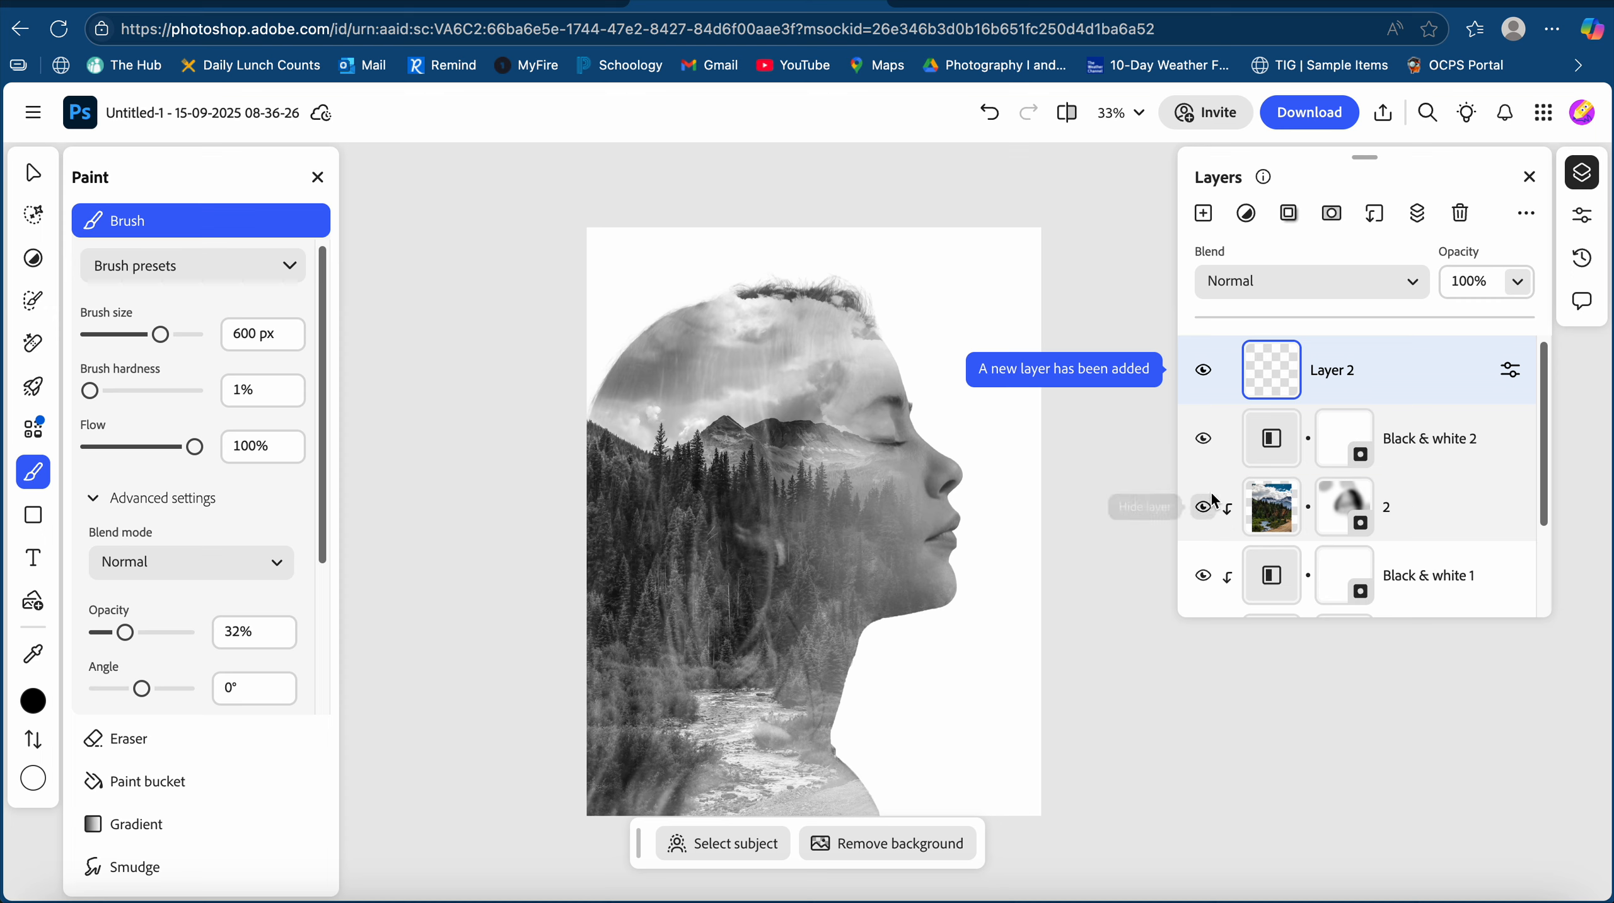
key("ctrl+z")
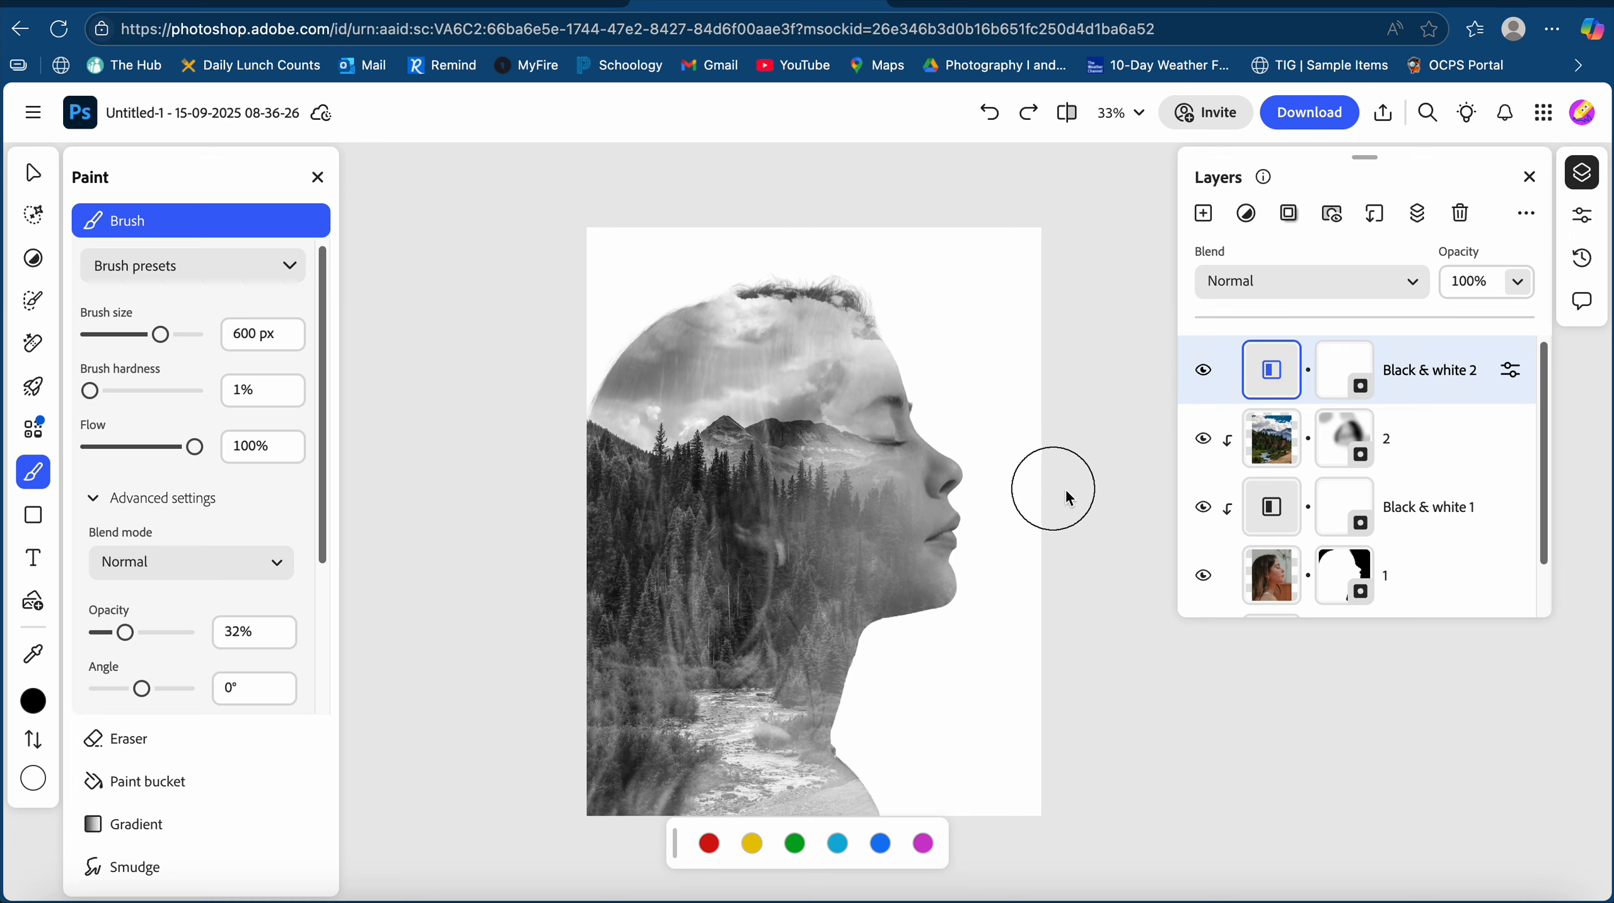
Select the white background layer, Layer 1, at the bottom of the layer stack.
scroll(1393, 507, "down", 1)
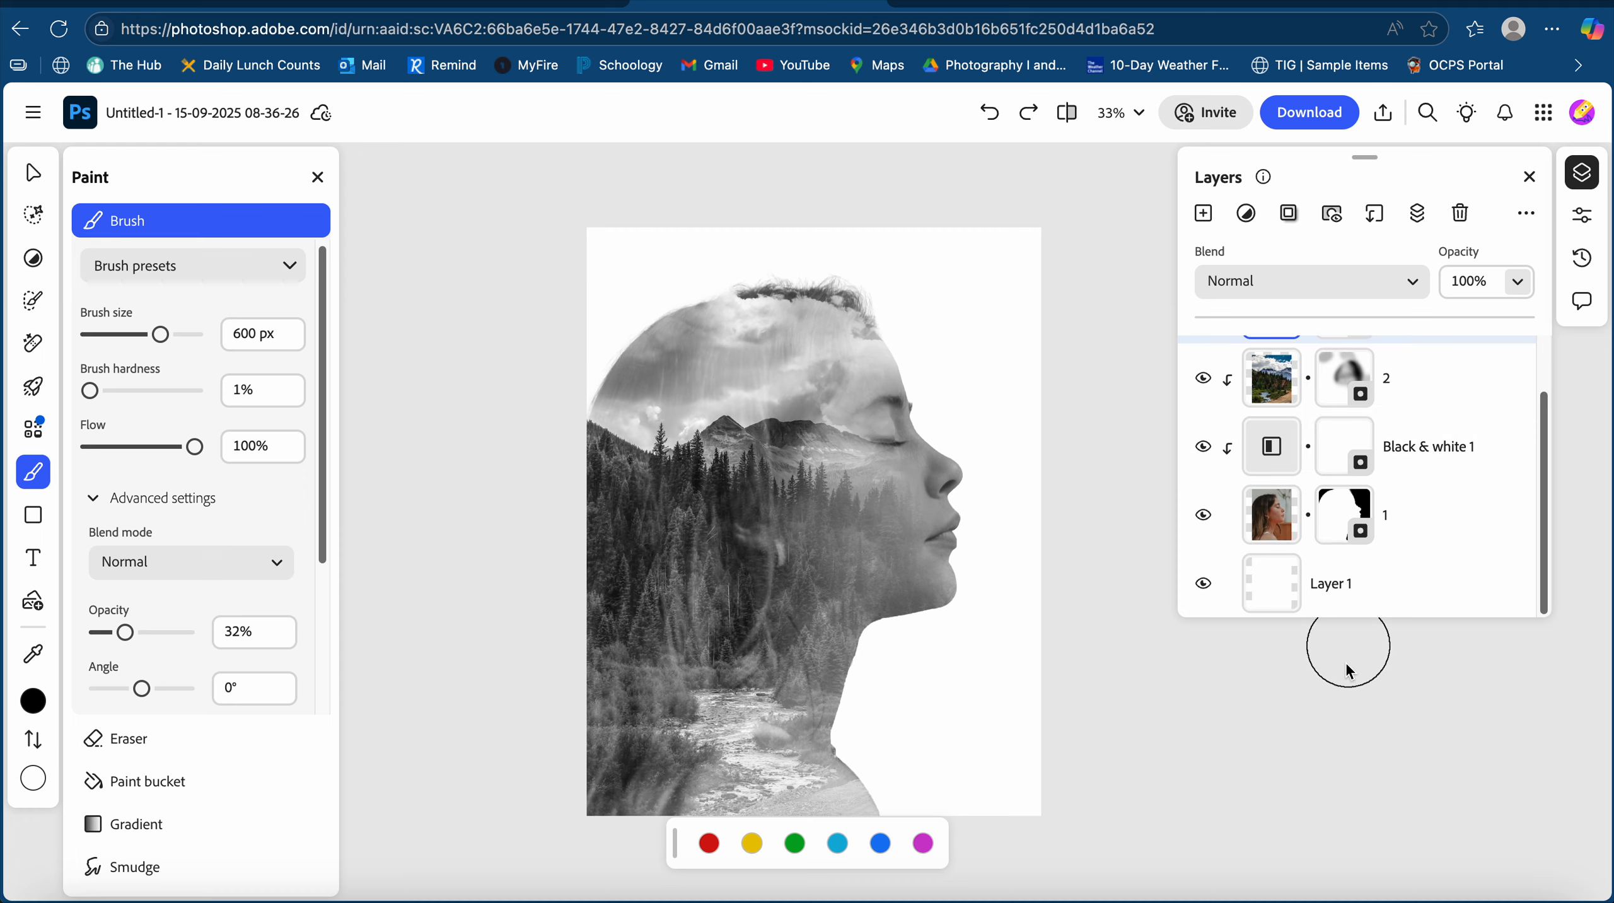
left_click(1282, 588)
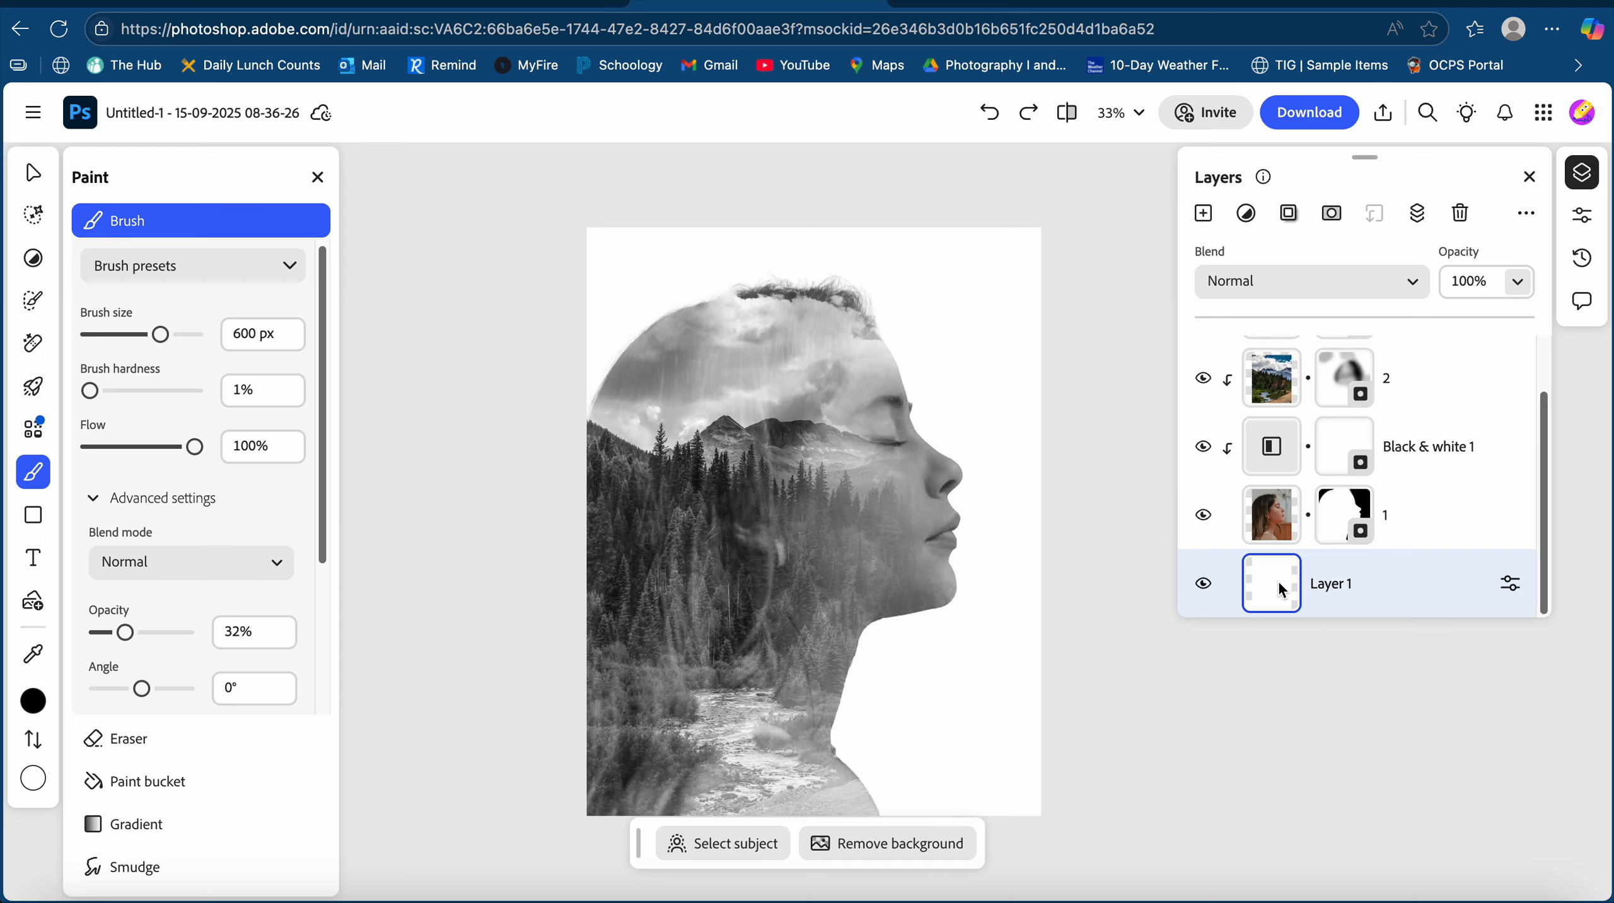
scroll(1271, 581, "up", 1)
scroll(1295, 556, "down", 1)
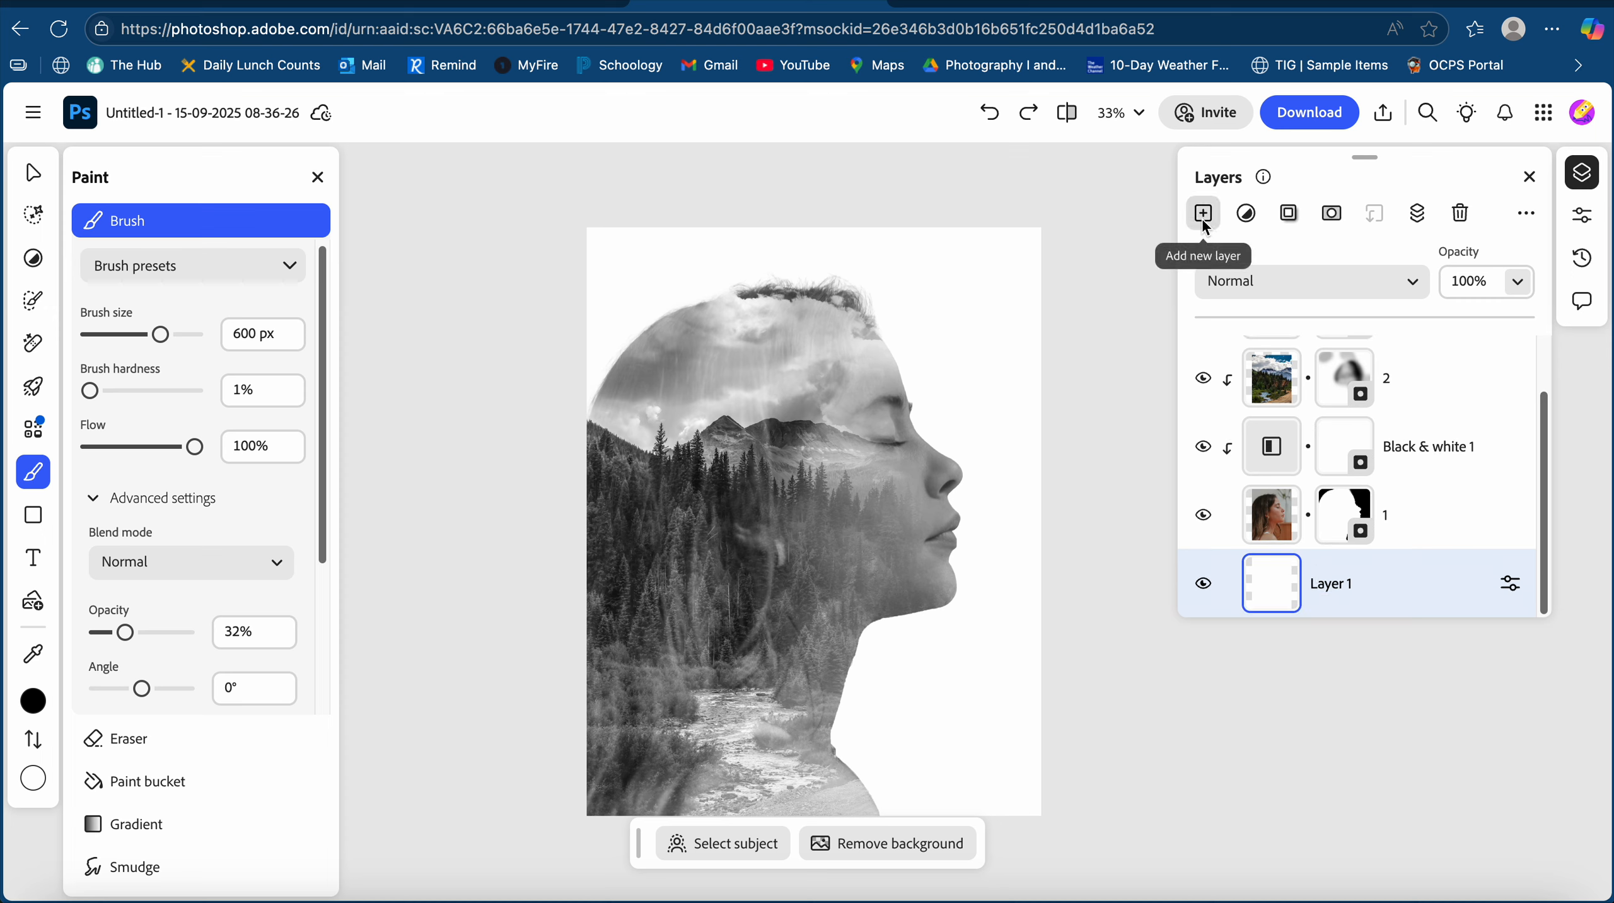
left_click(1246, 215)
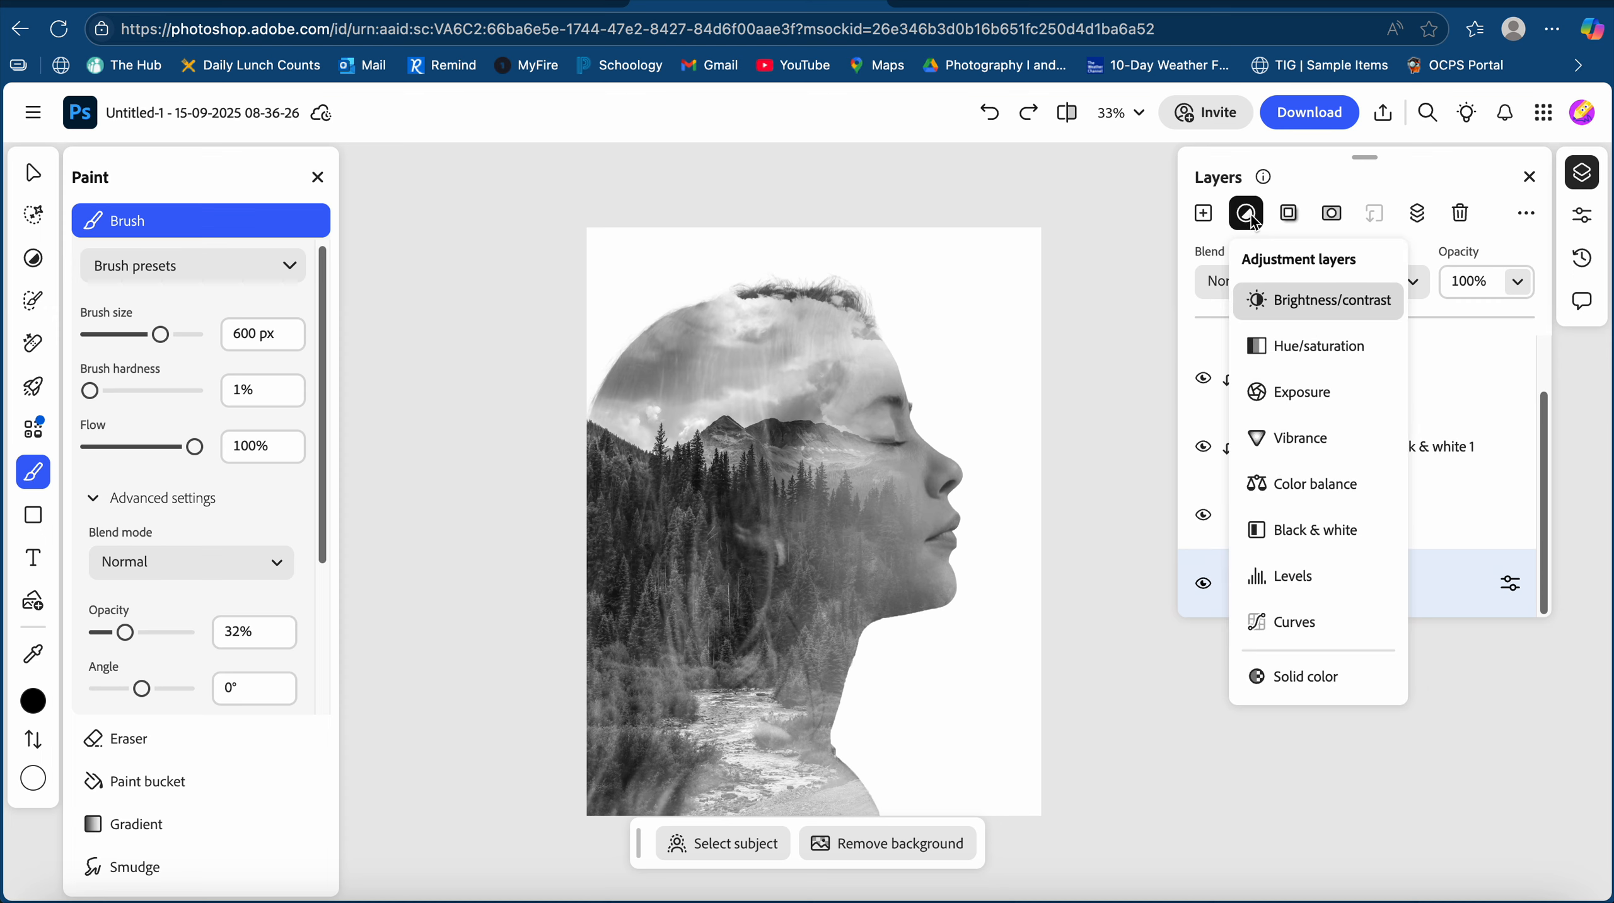
left_click(1287, 215)
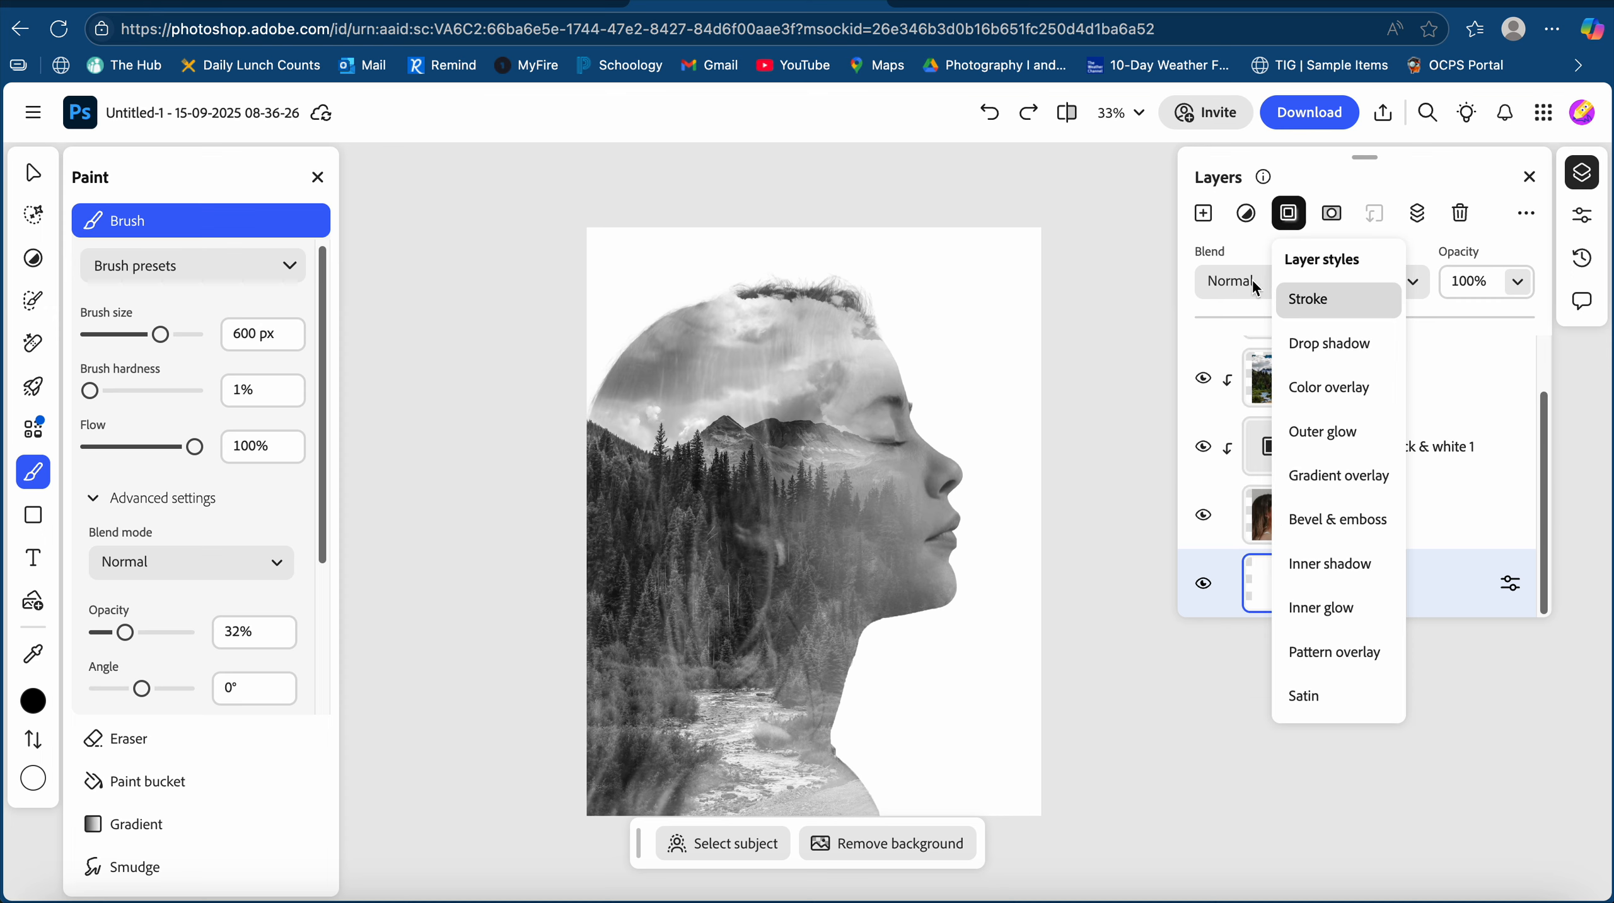
left_click(1262, 593)
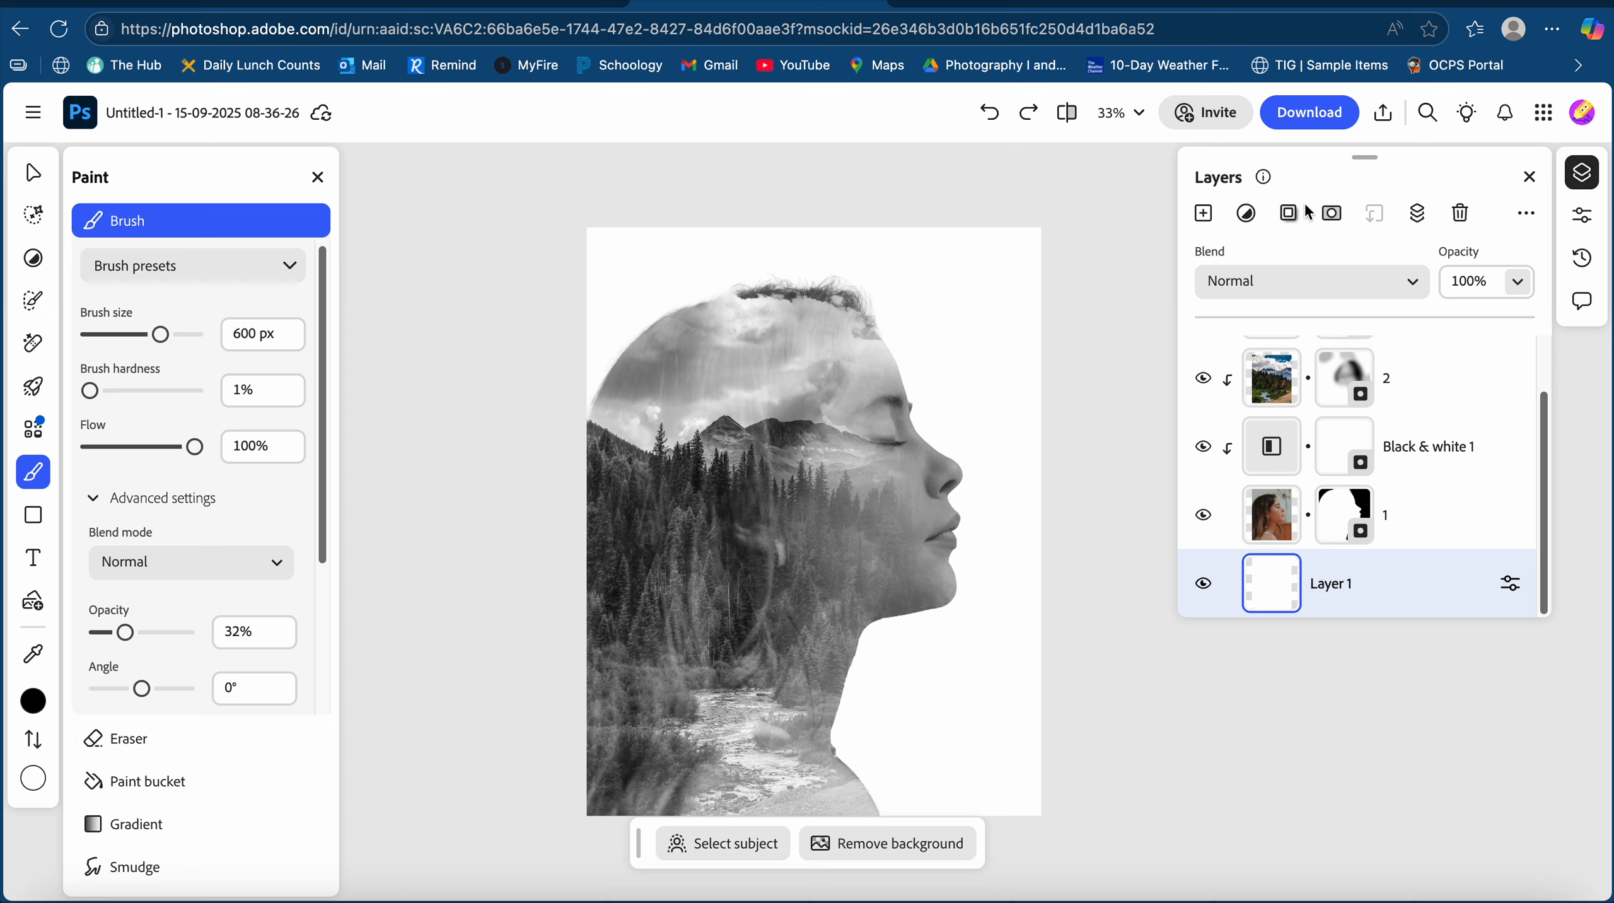
Try a Color overlay style on Layer 1, and undo the stray brush stroke made on it.
left_click(1288, 216)
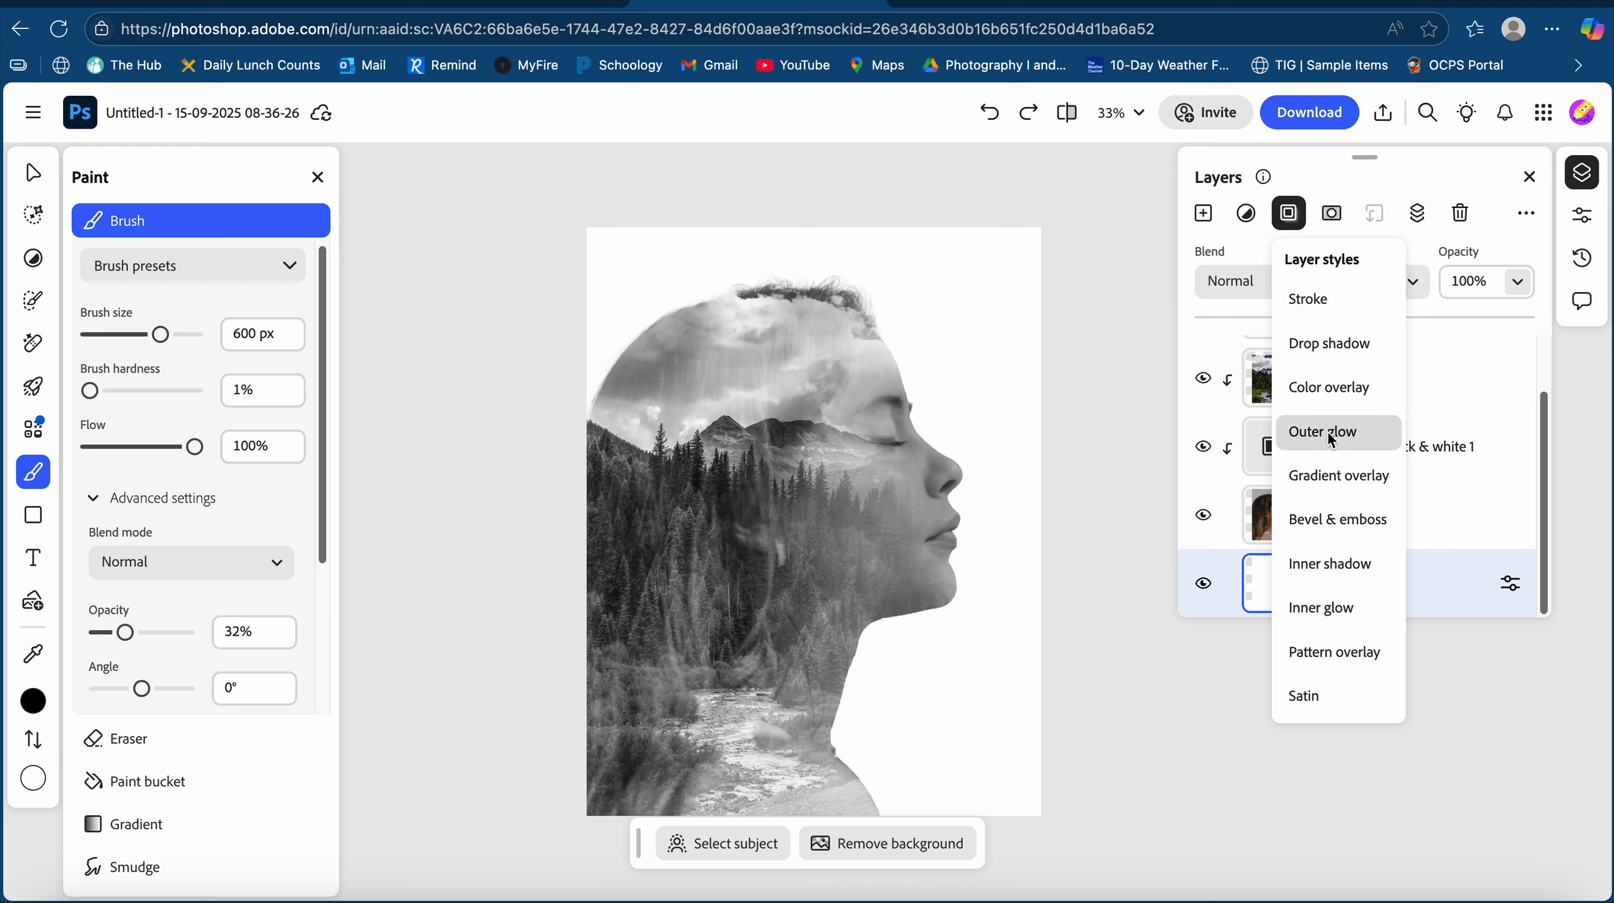
left_click(1339, 383)
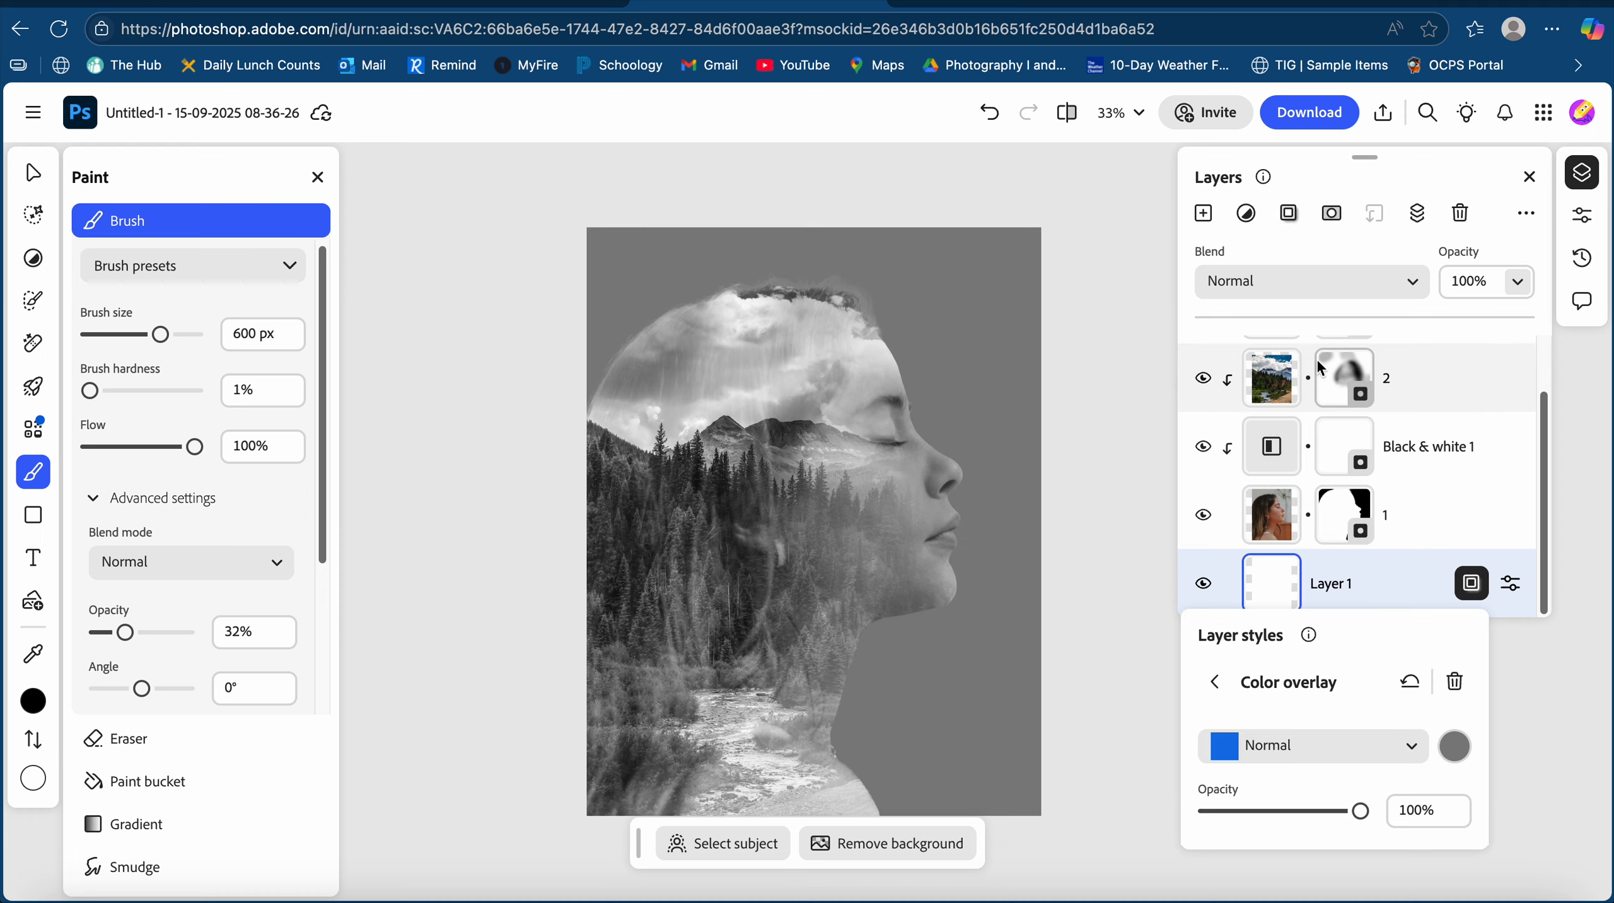
left_click(1455, 750)
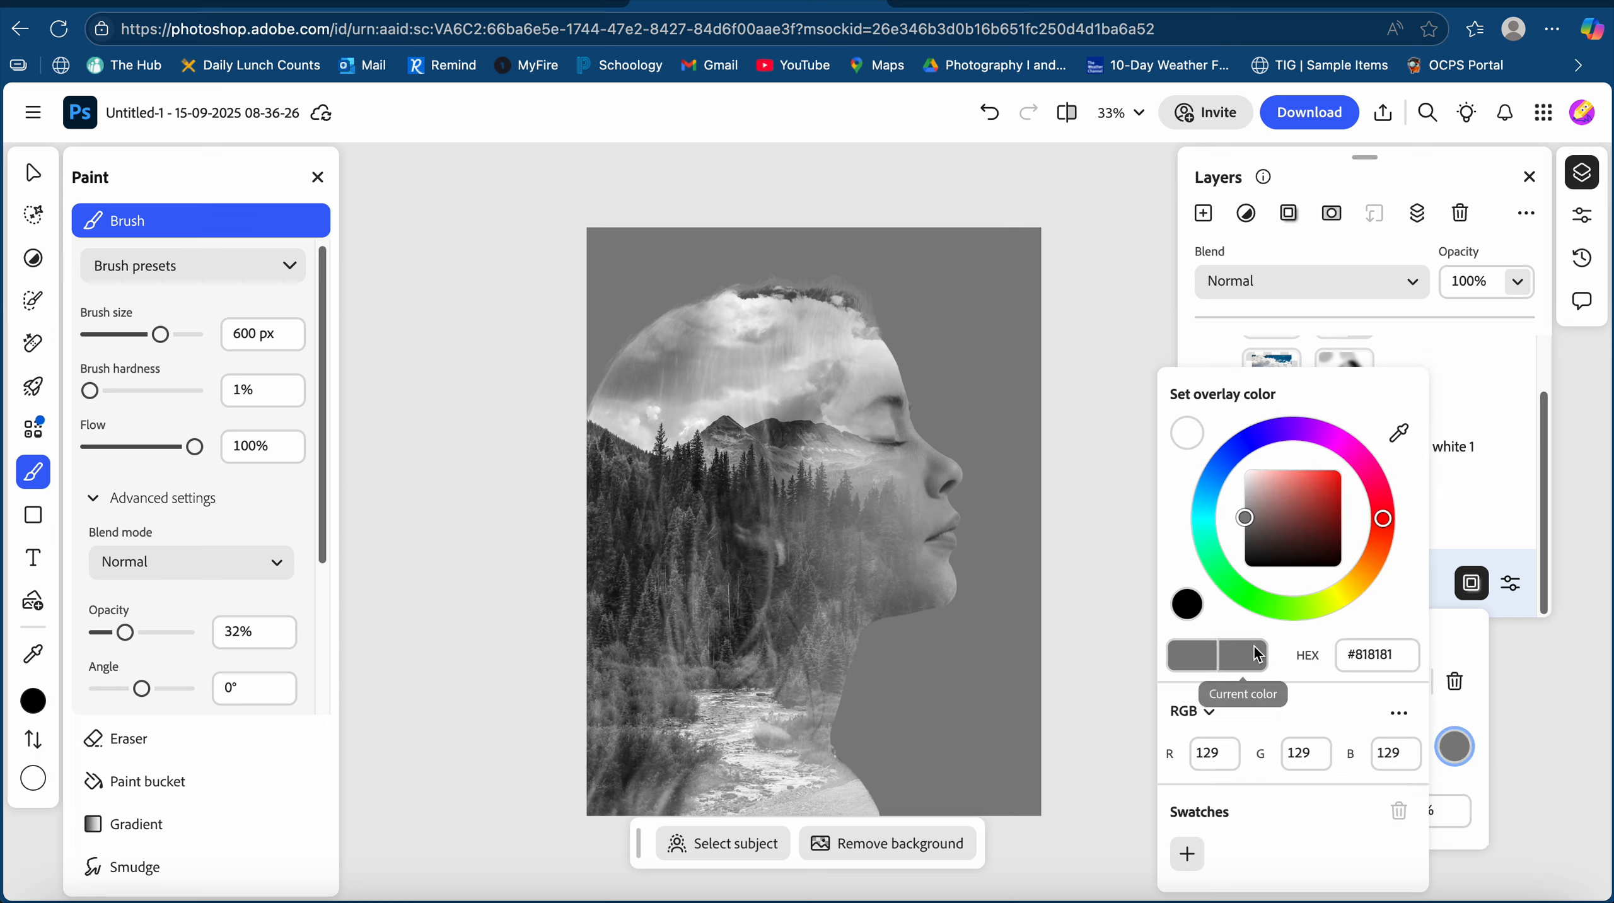
left_click(902, 536)
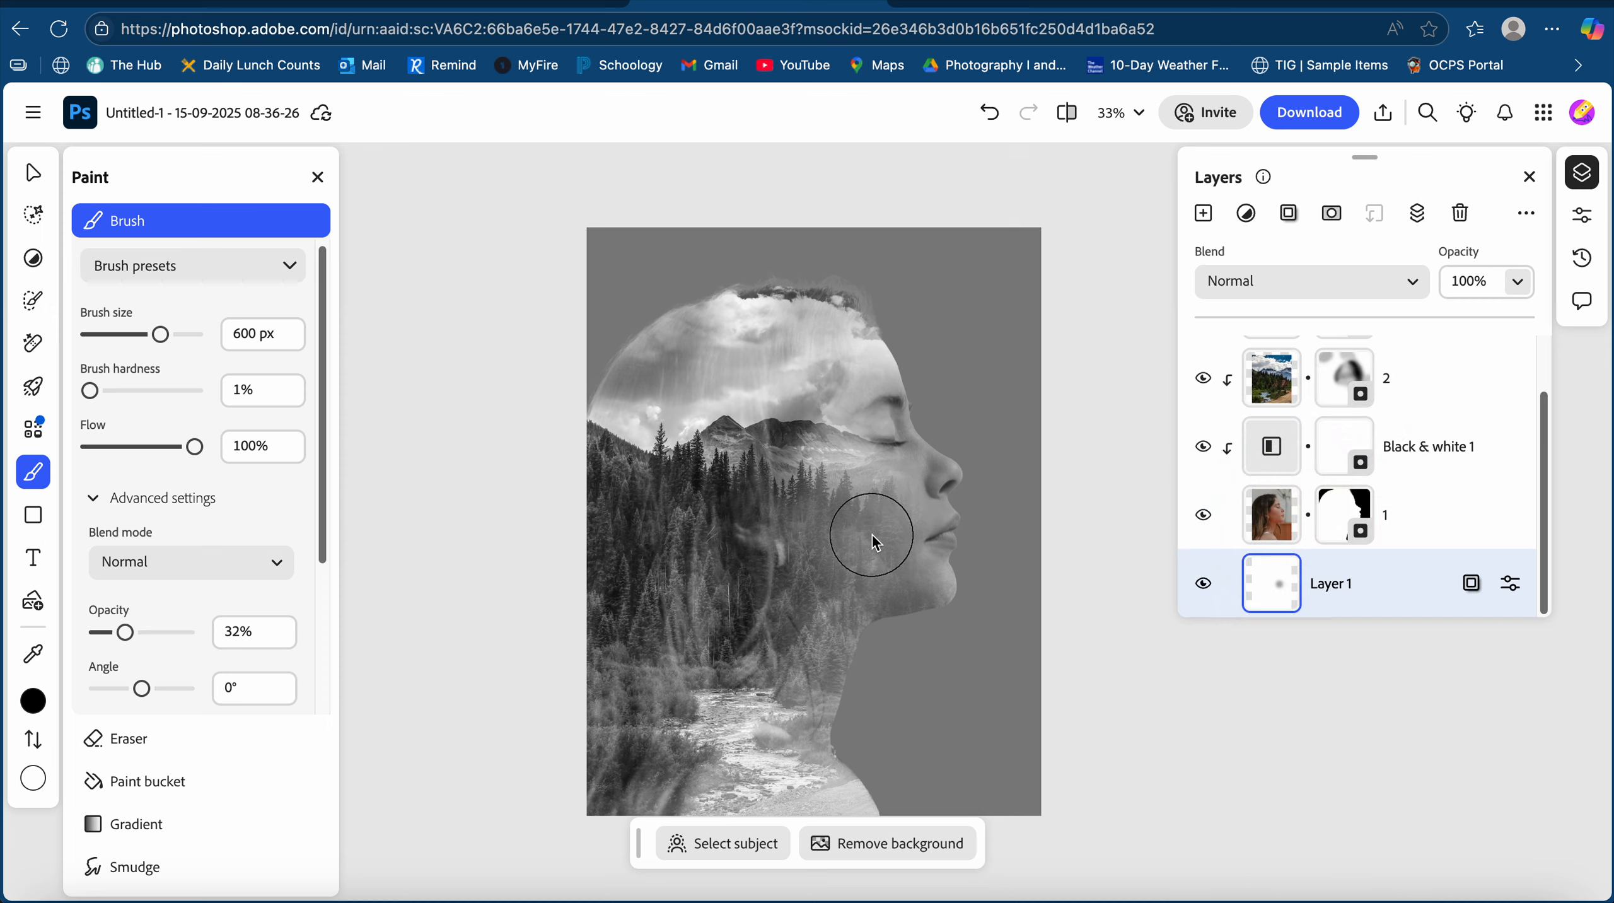
key("super+z")
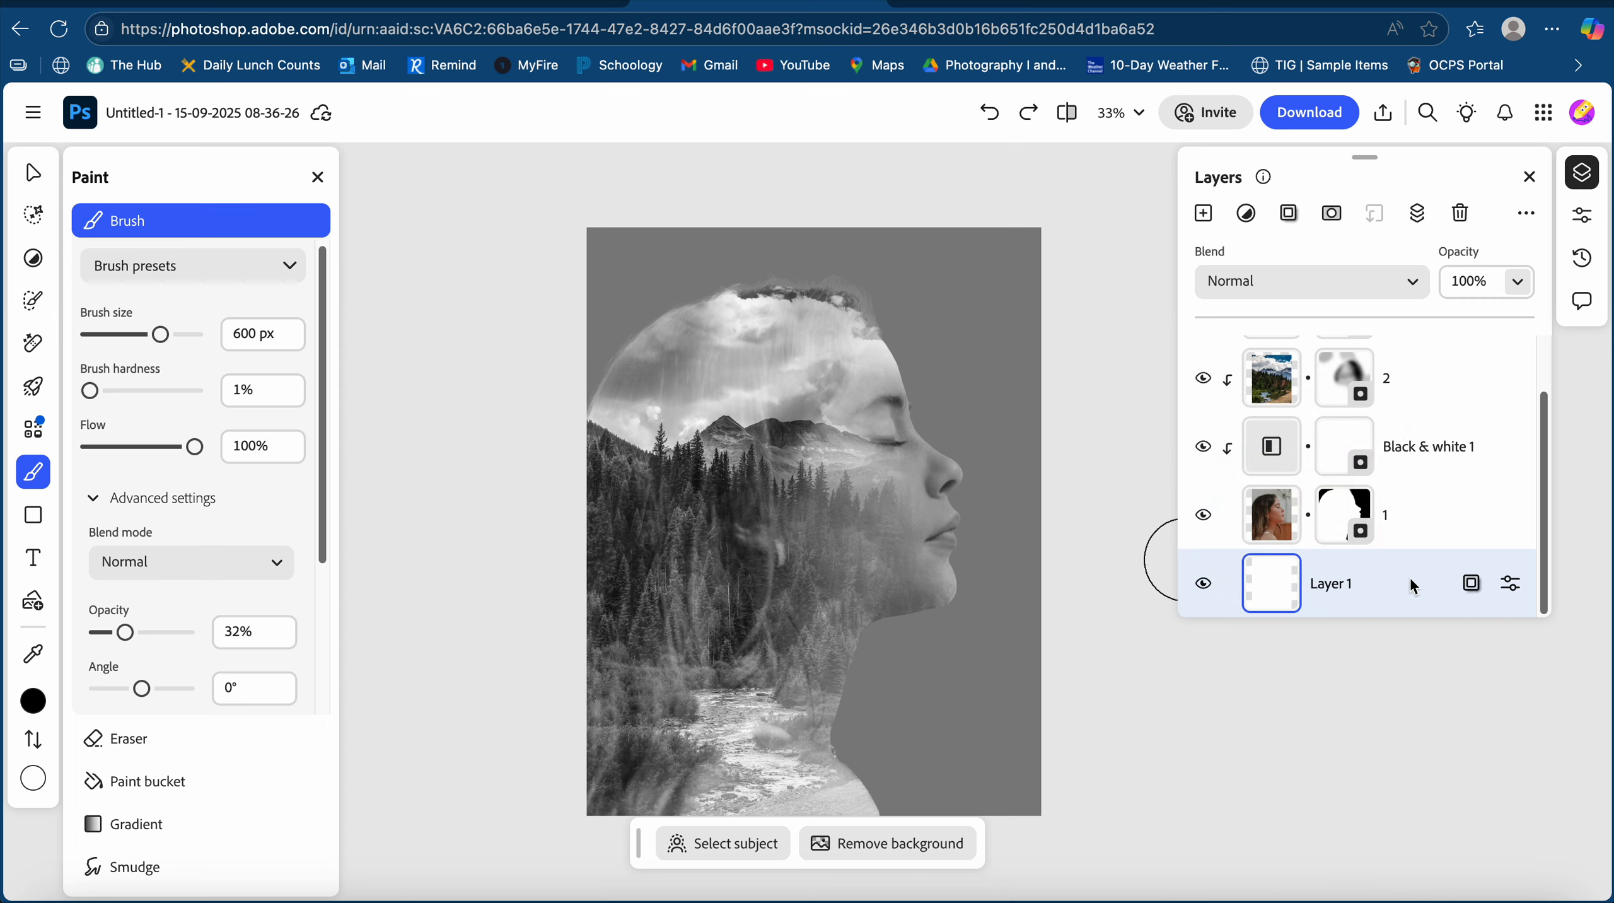
Try a lighter gray as the overlay color on Layer 1.
left_click(1472, 583)
left_click(1446, 752)
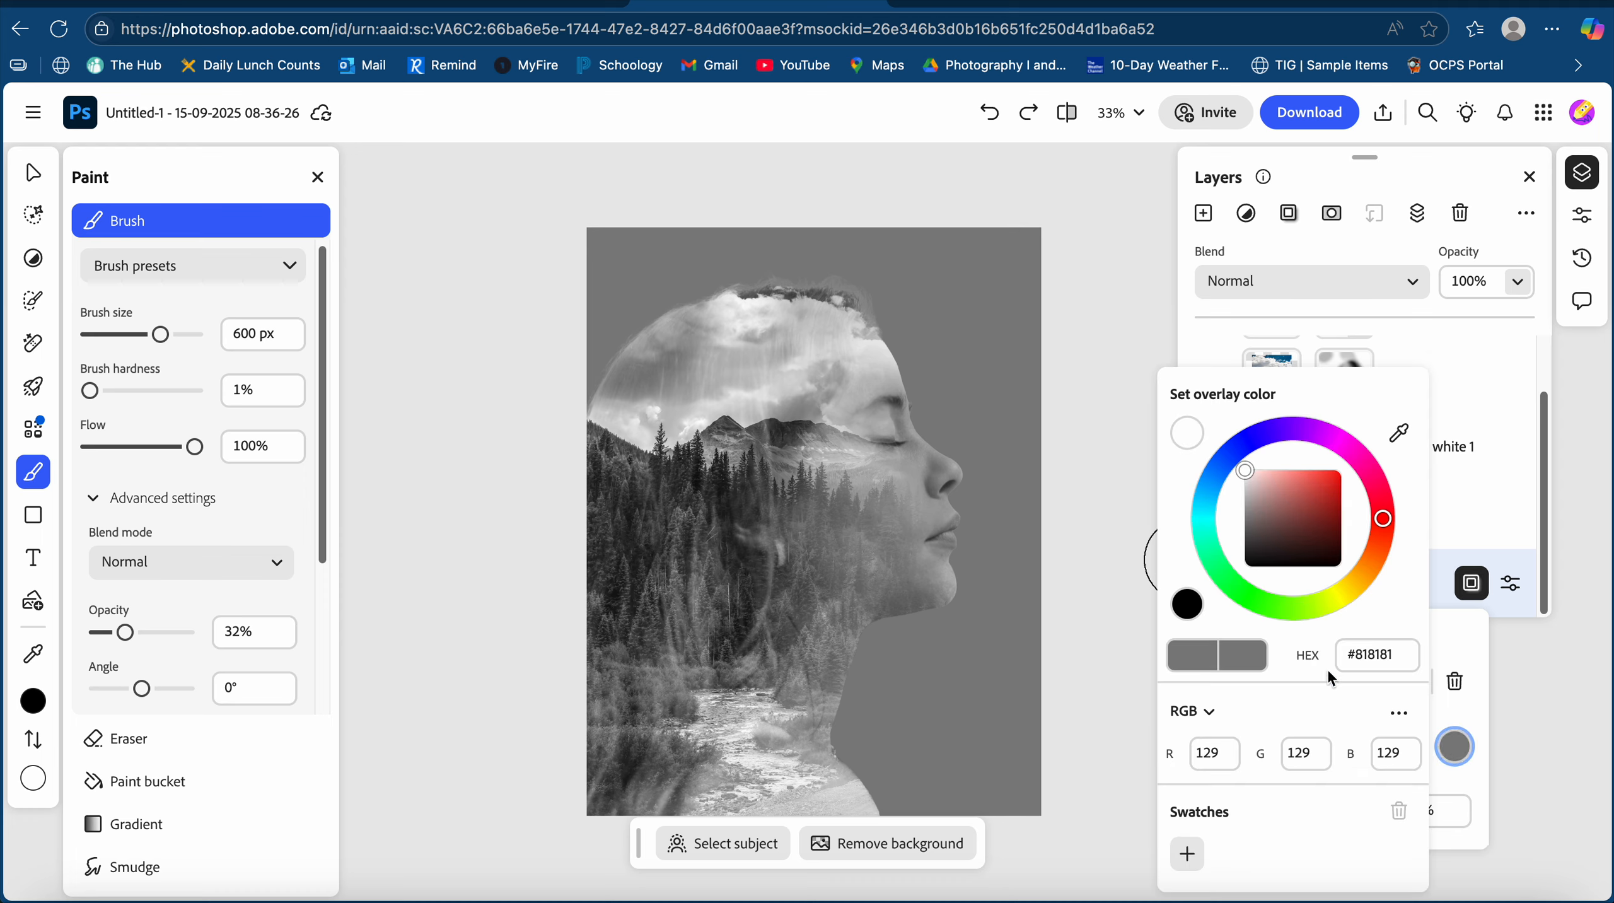
left_click(1270, 494)
left_click(1256, 495)
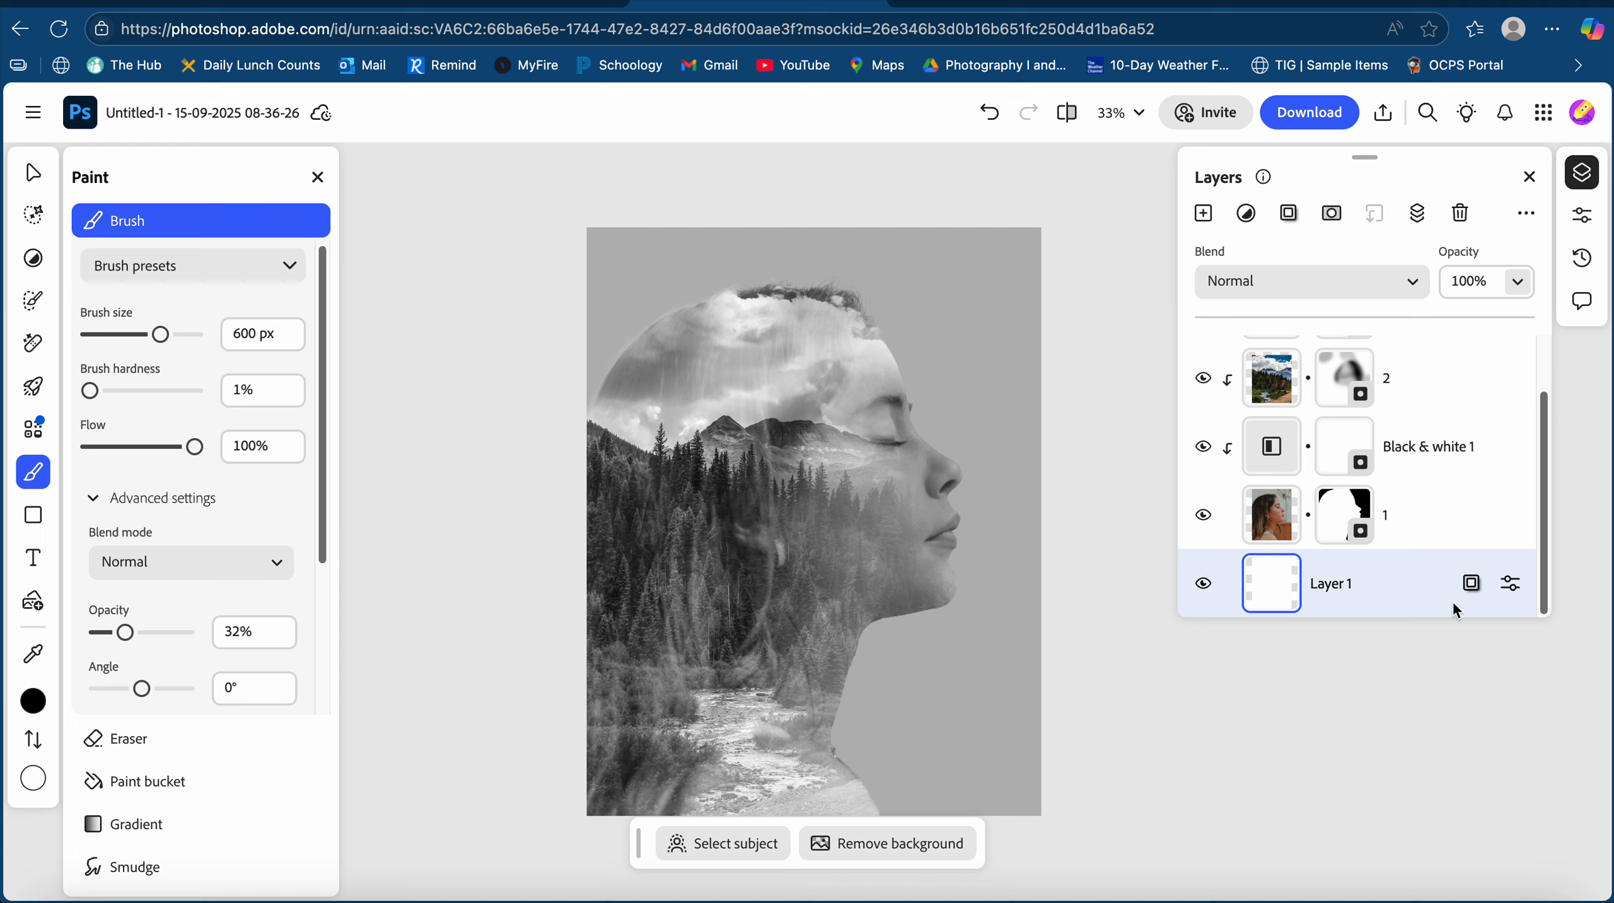
Undo the overlay color change and the Color overlay style on Layer 1.
key("super+z")
key("super+z")
key("super+z")
key("super+z")
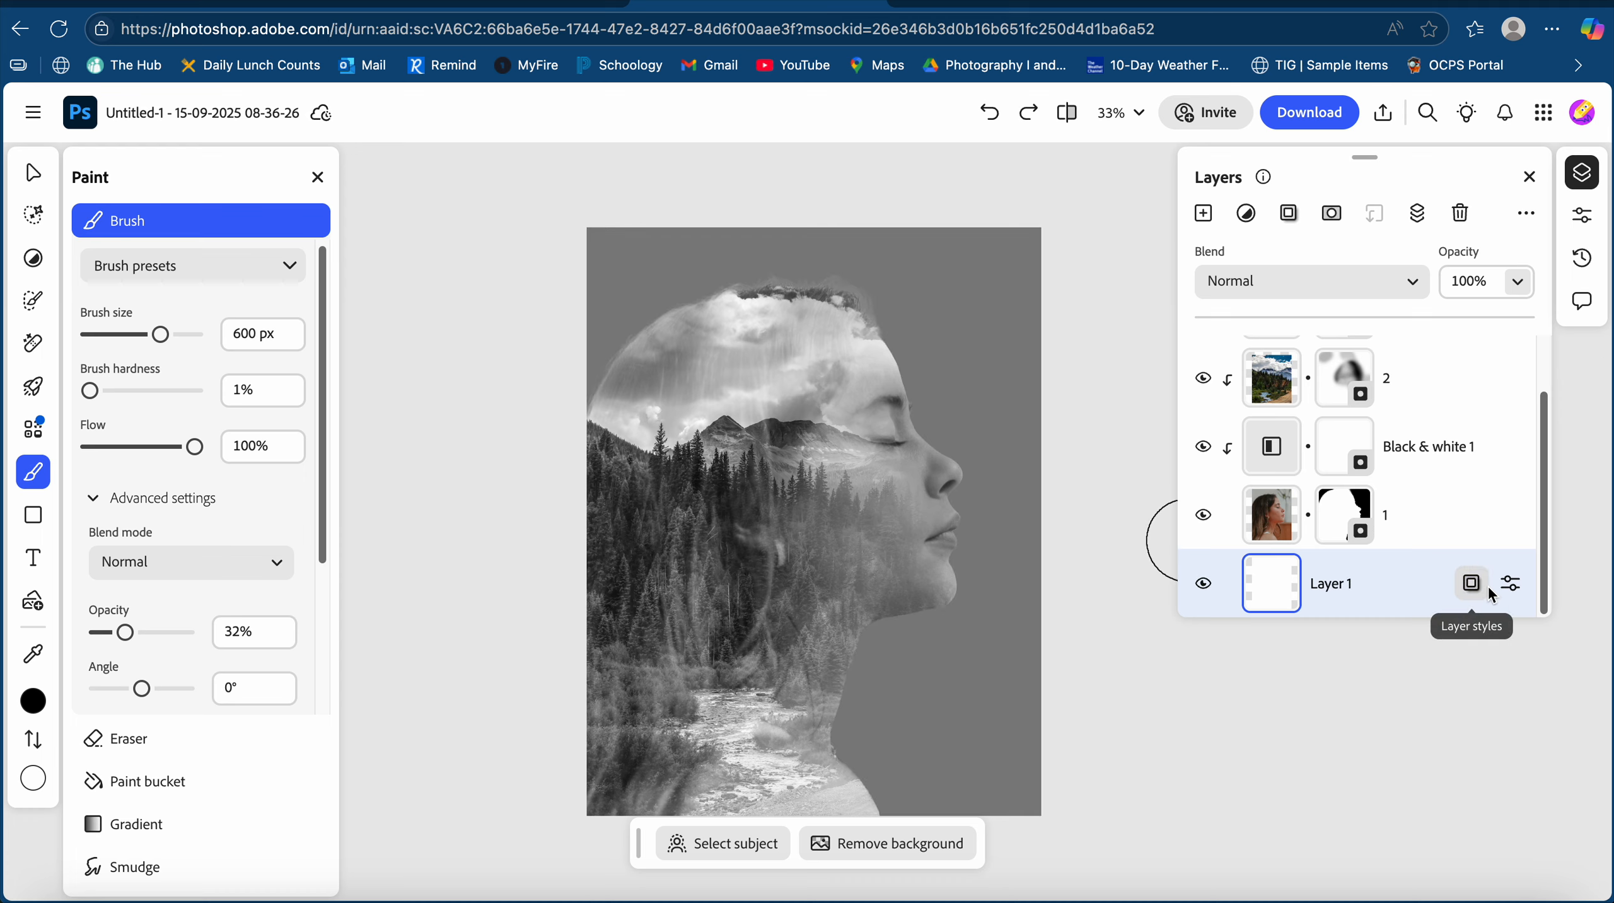
Apply a Gradient overlay style to Layer 1 using the linear Gray, White gradient.
left_click(1289, 221)
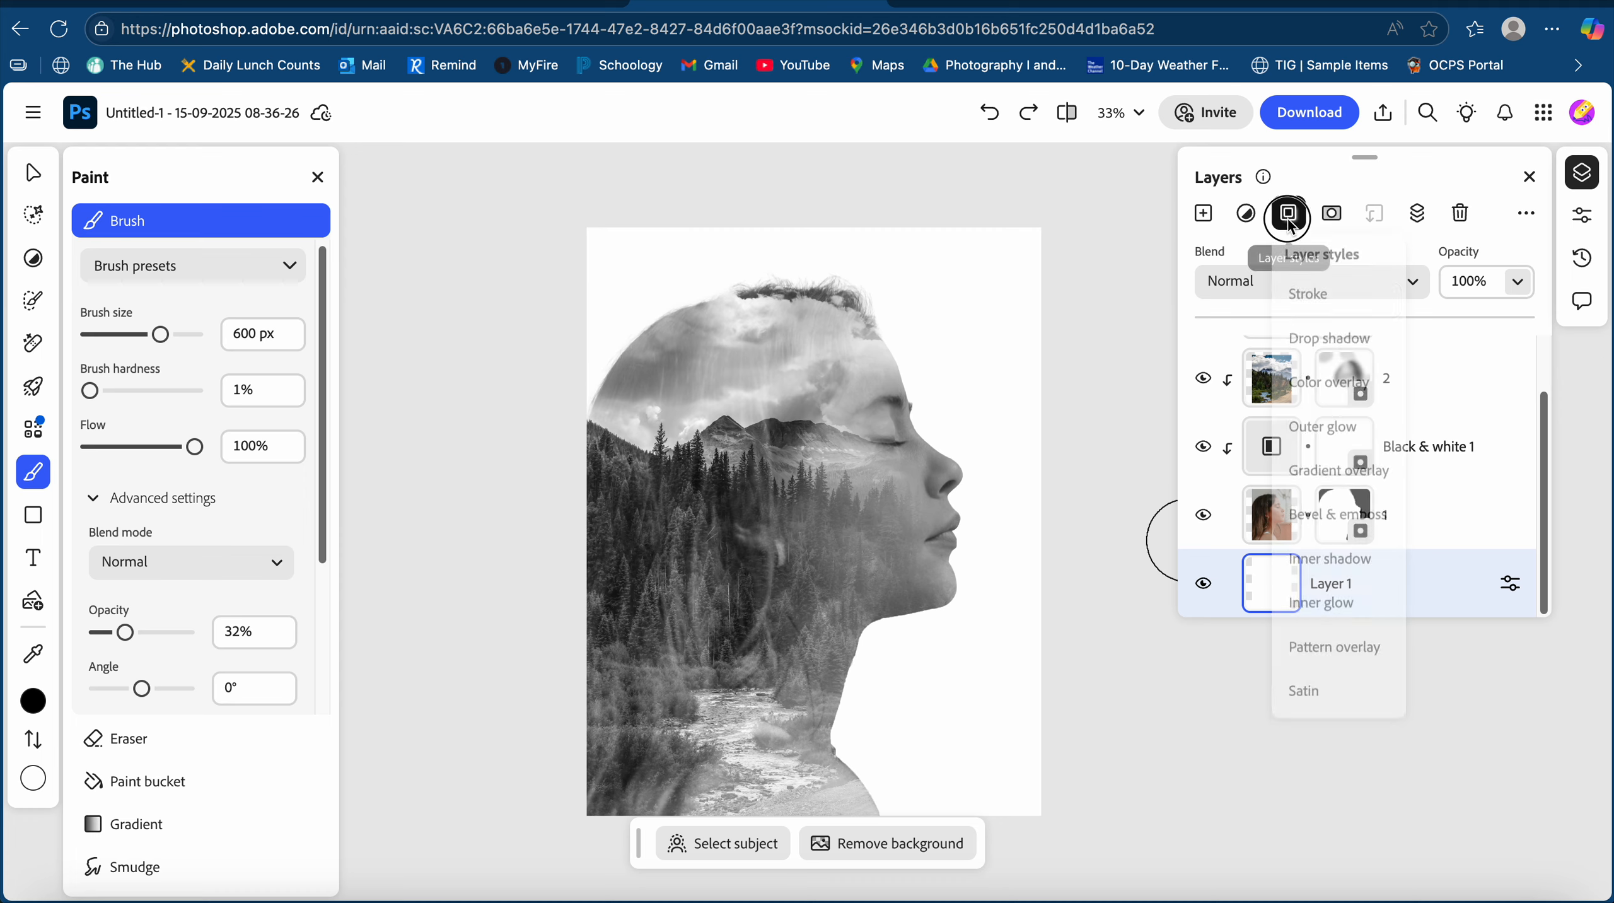
left_click(1356, 477)
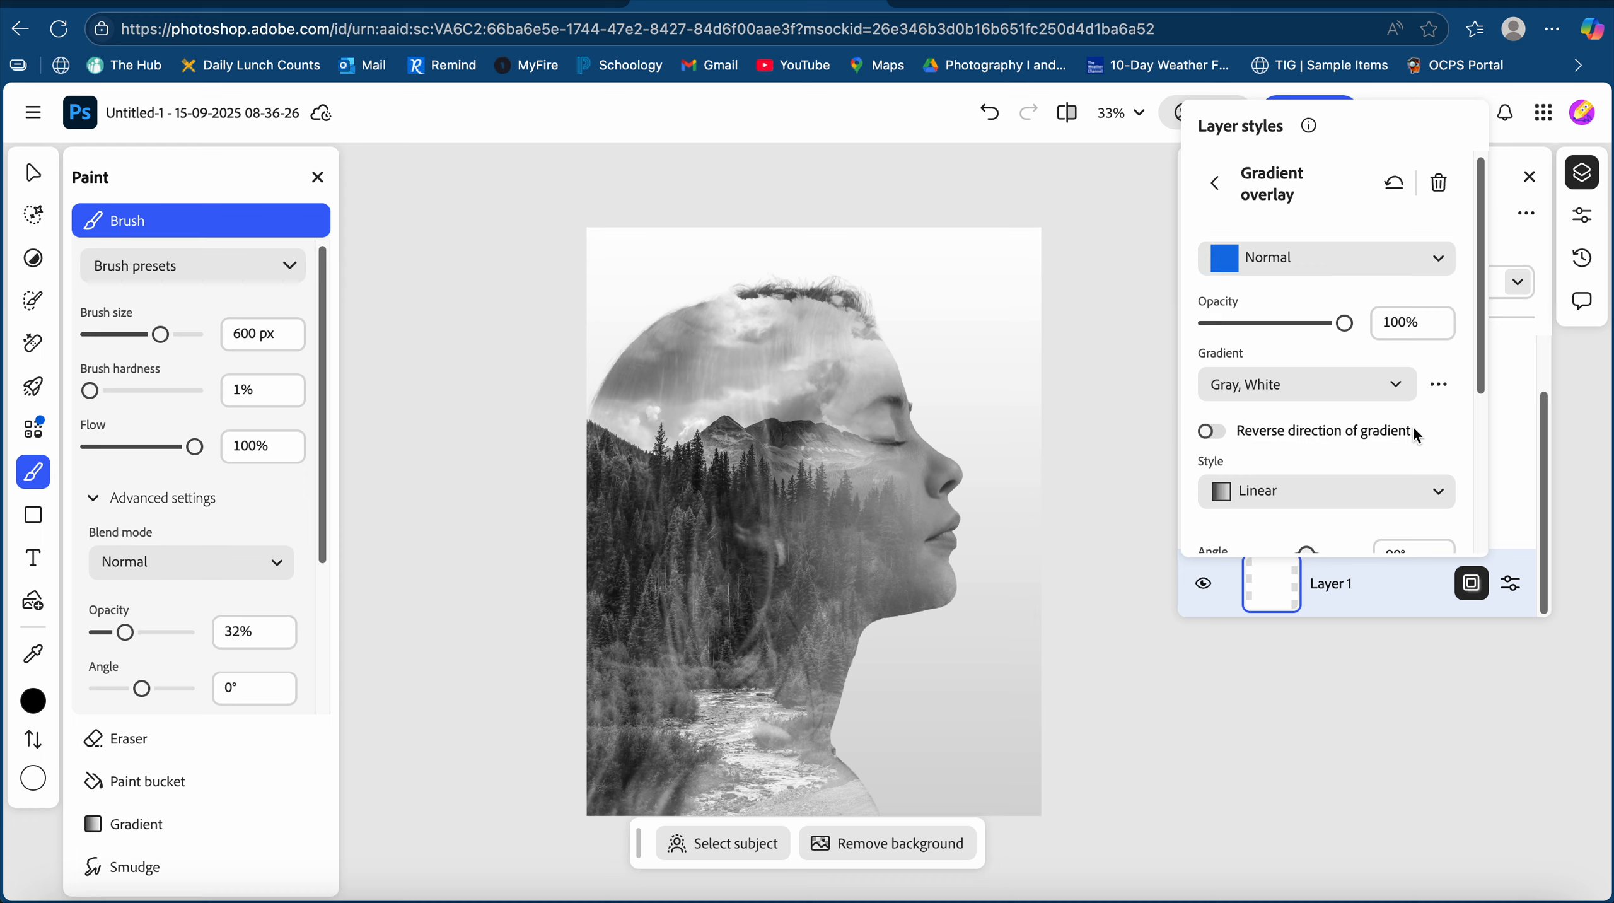
scroll(1414, 433, "down", 1)
scroll(1414, 434, "up", 1)
scroll(1413, 429, "down", 3)
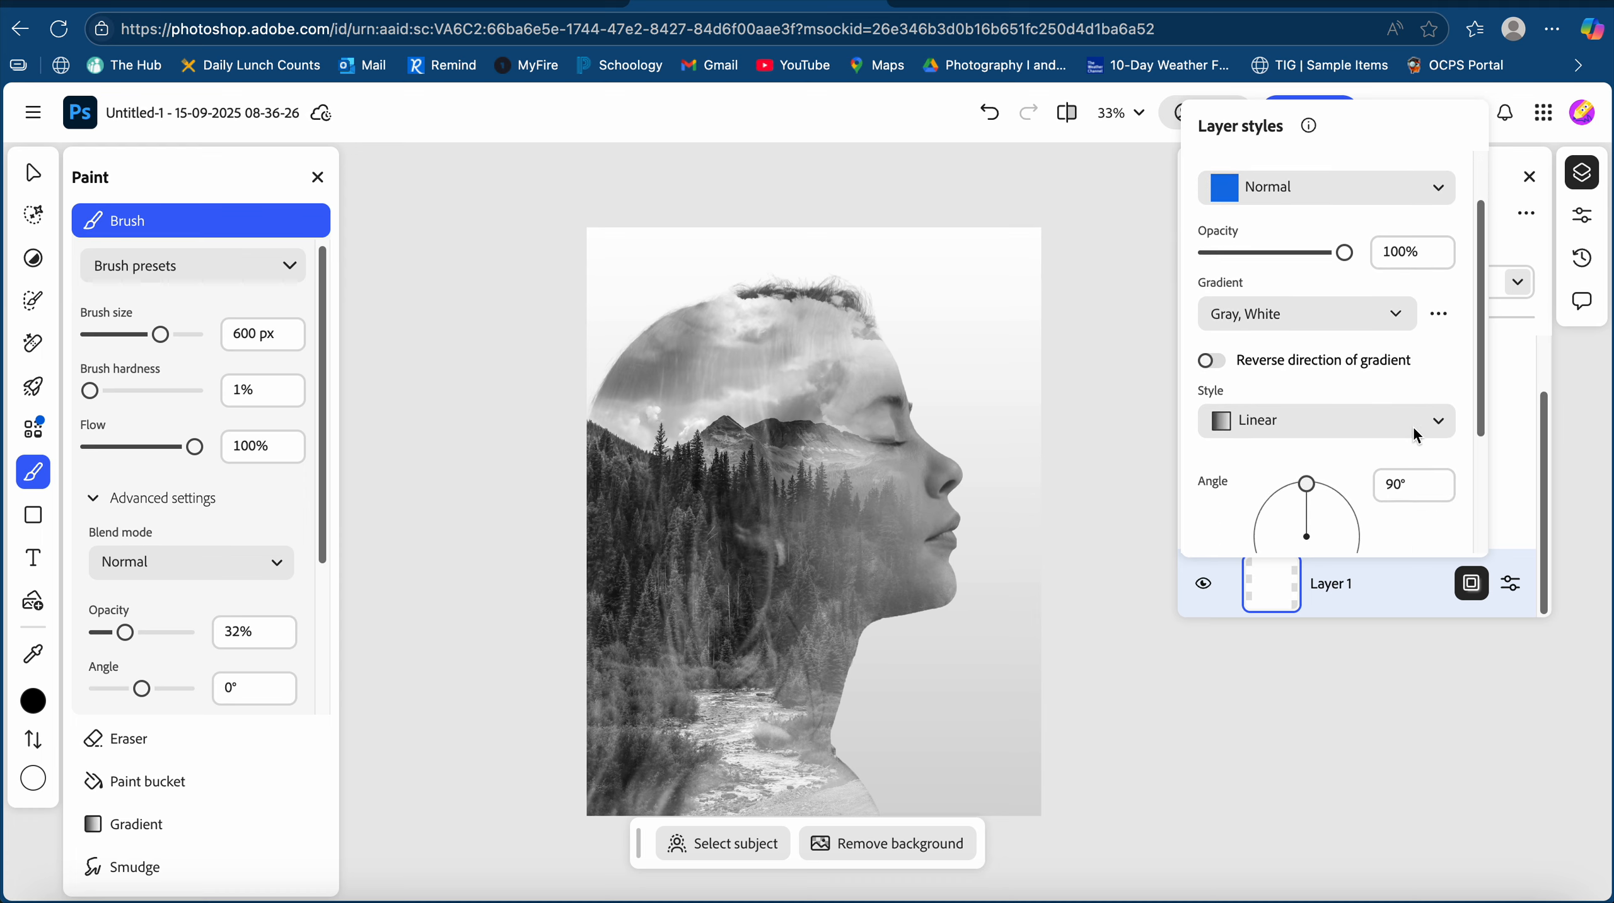
Try the Blue 07 and Foreground to Transparent presets on the background's gradient overlay.
left_click(1339, 296)
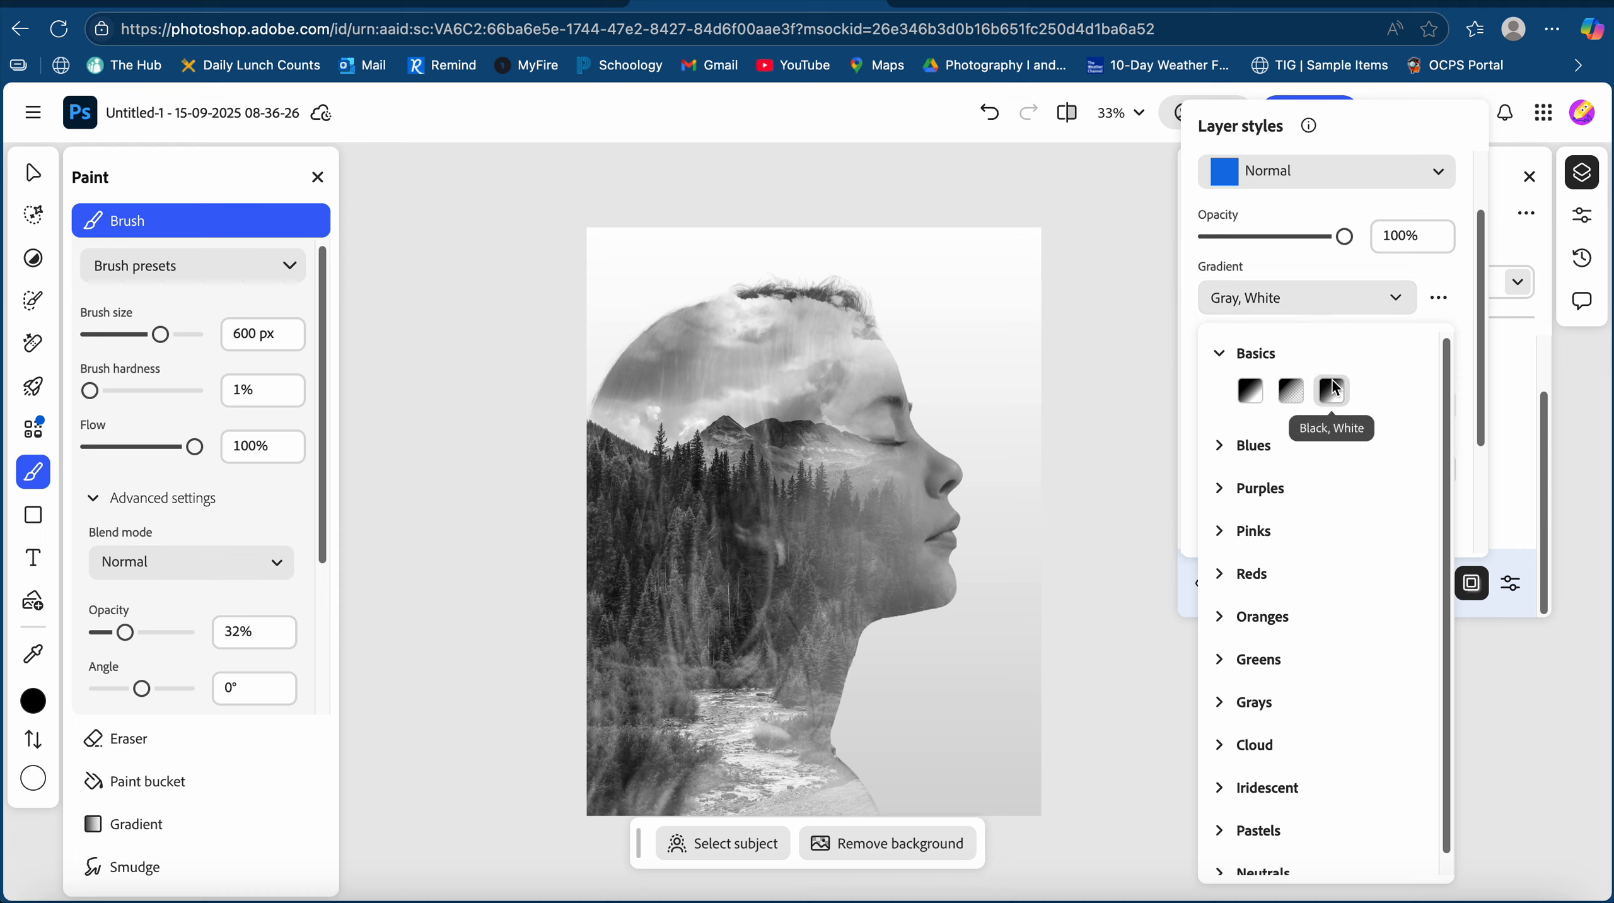
left_click(1224, 446)
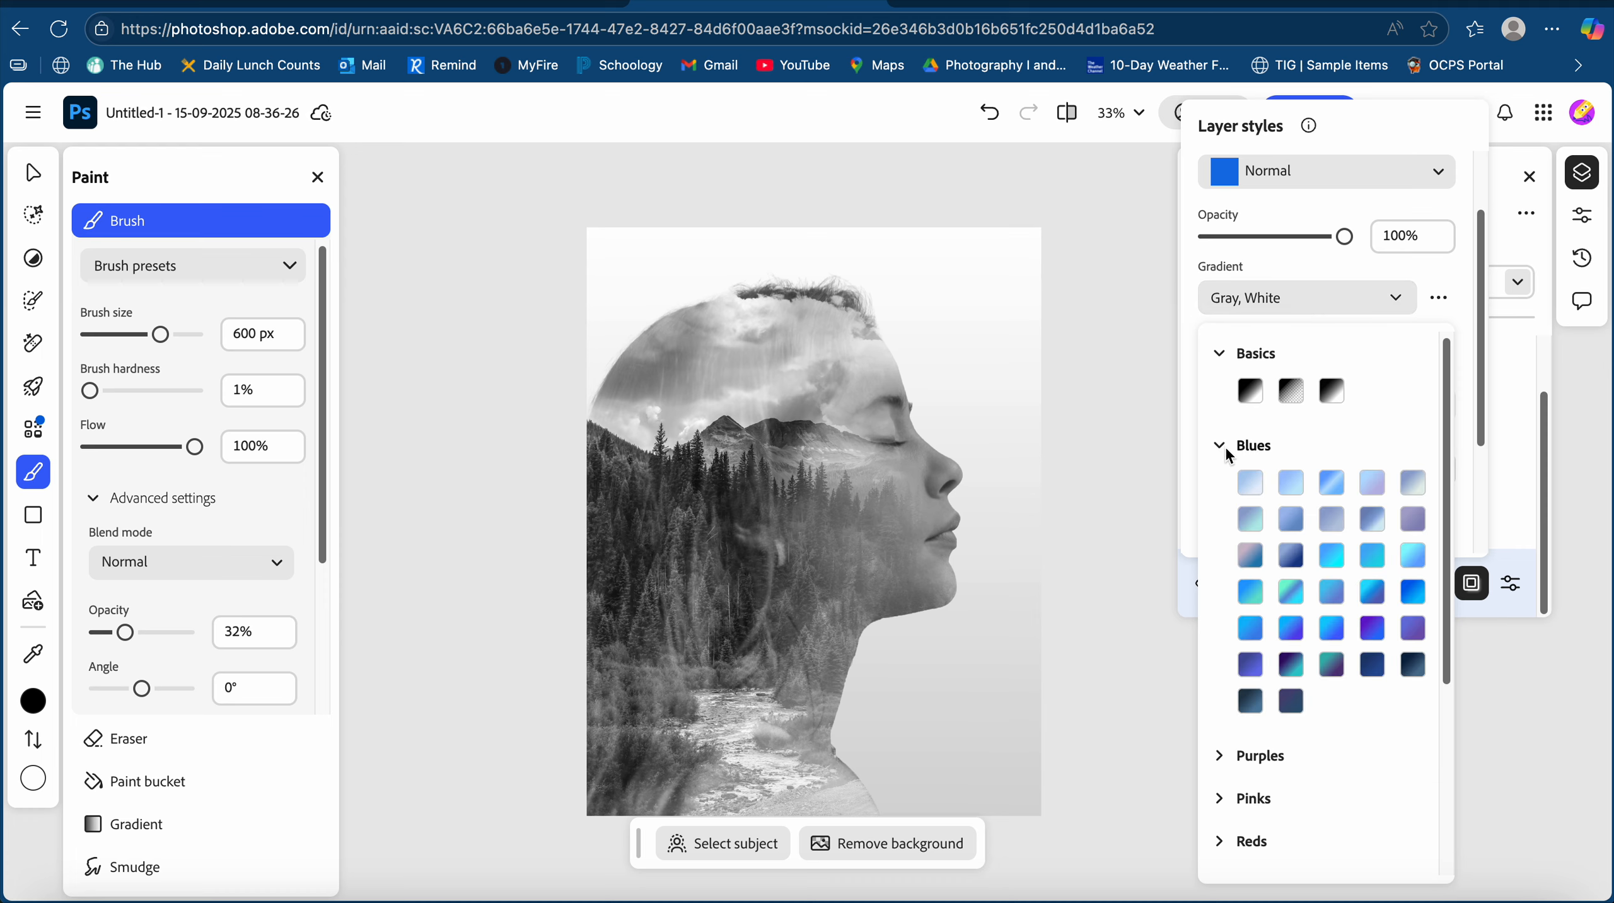
left_click(1292, 518)
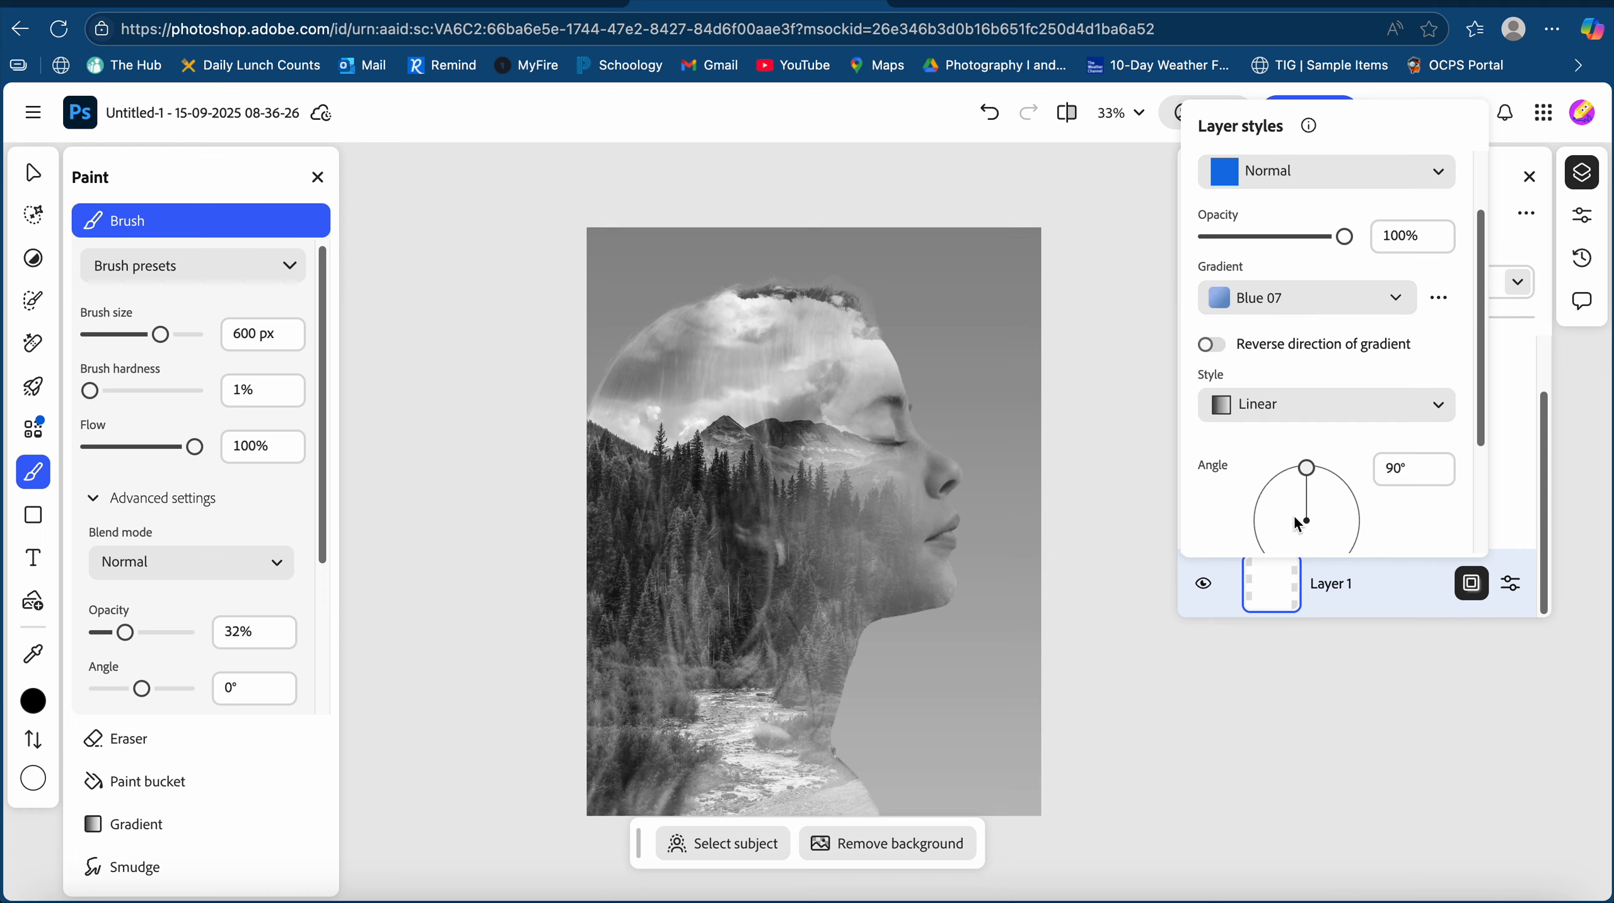
left_click(1289, 307)
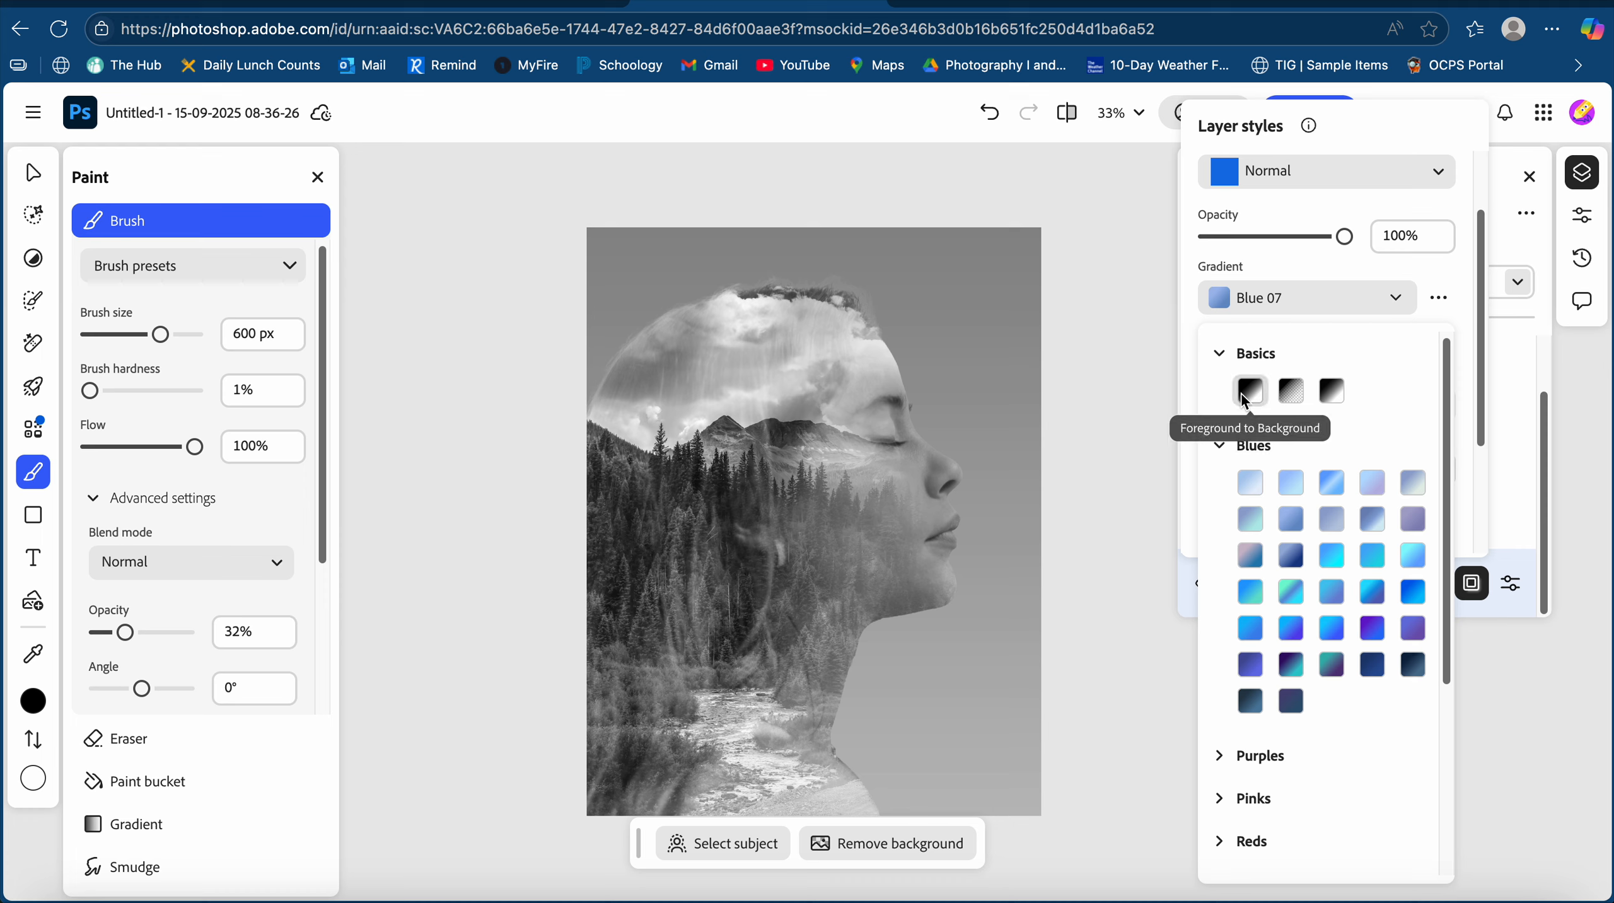
left_click(1291, 390)
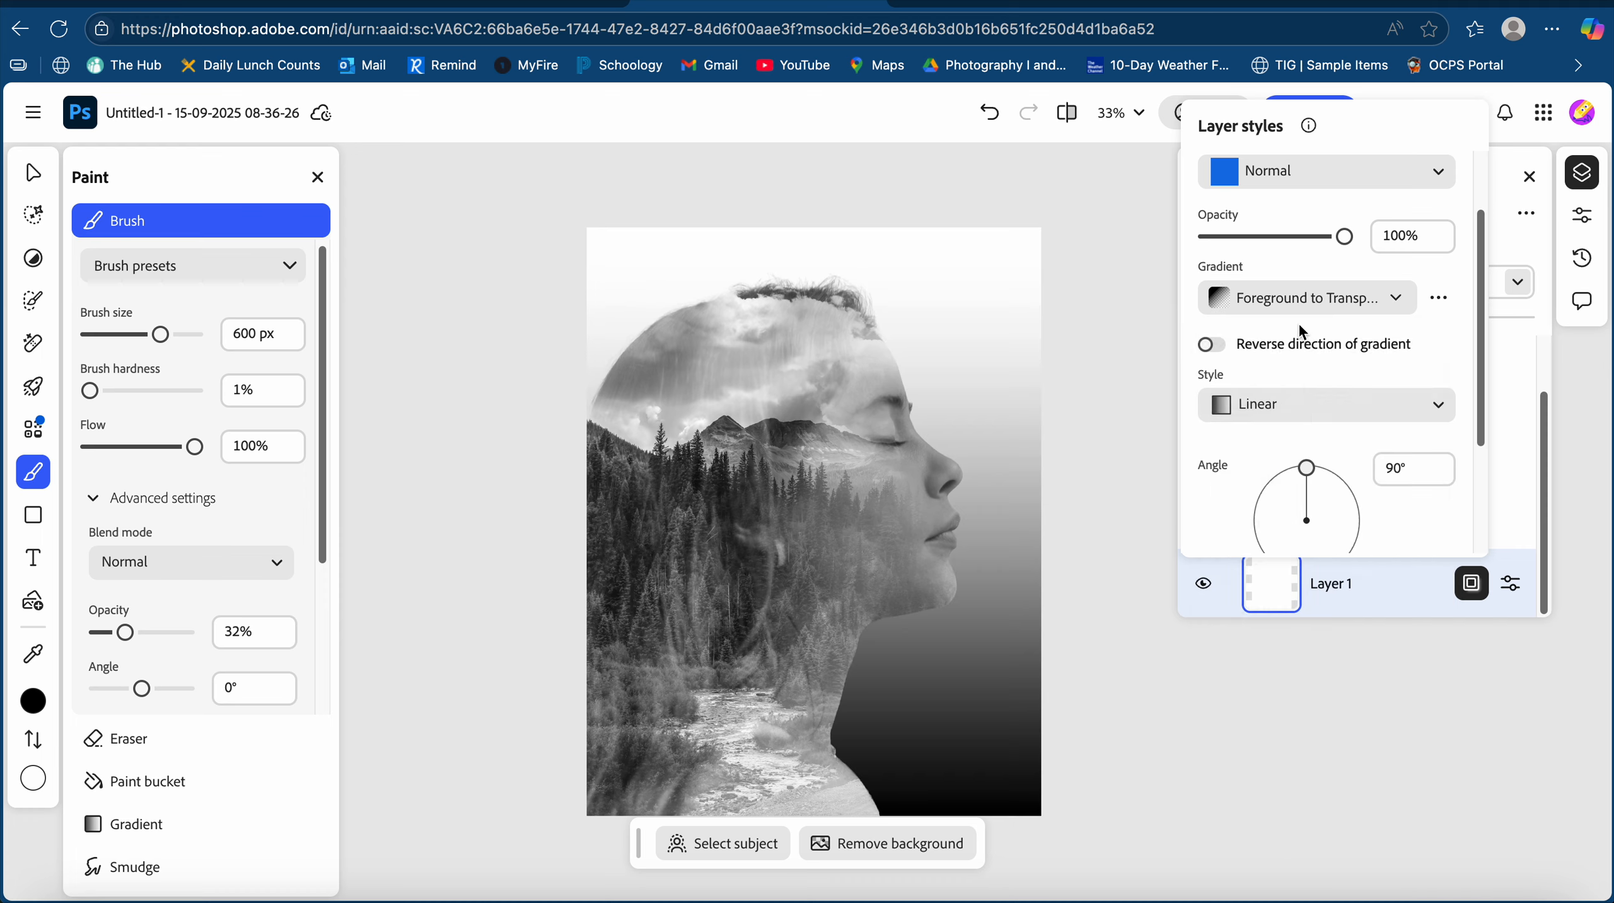
Set the overlay's gradient to the Black, White preset and rotate its angle to 77°.
left_click(1301, 301)
left_click(1328, 393)
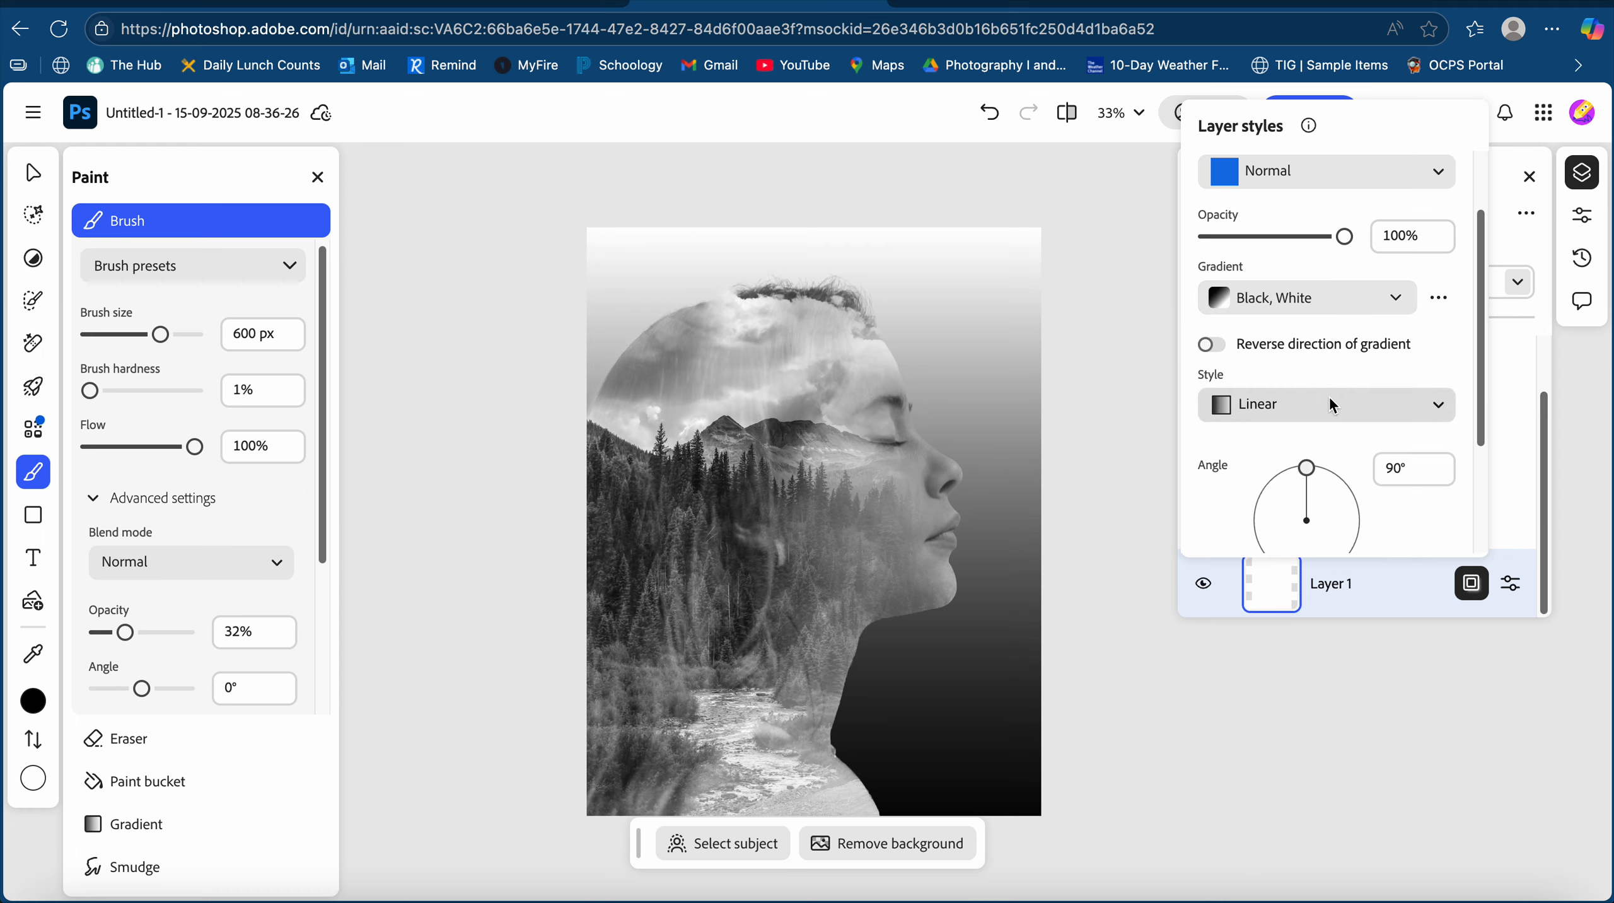
left_click_drag(1306, 469, 1327, 484)
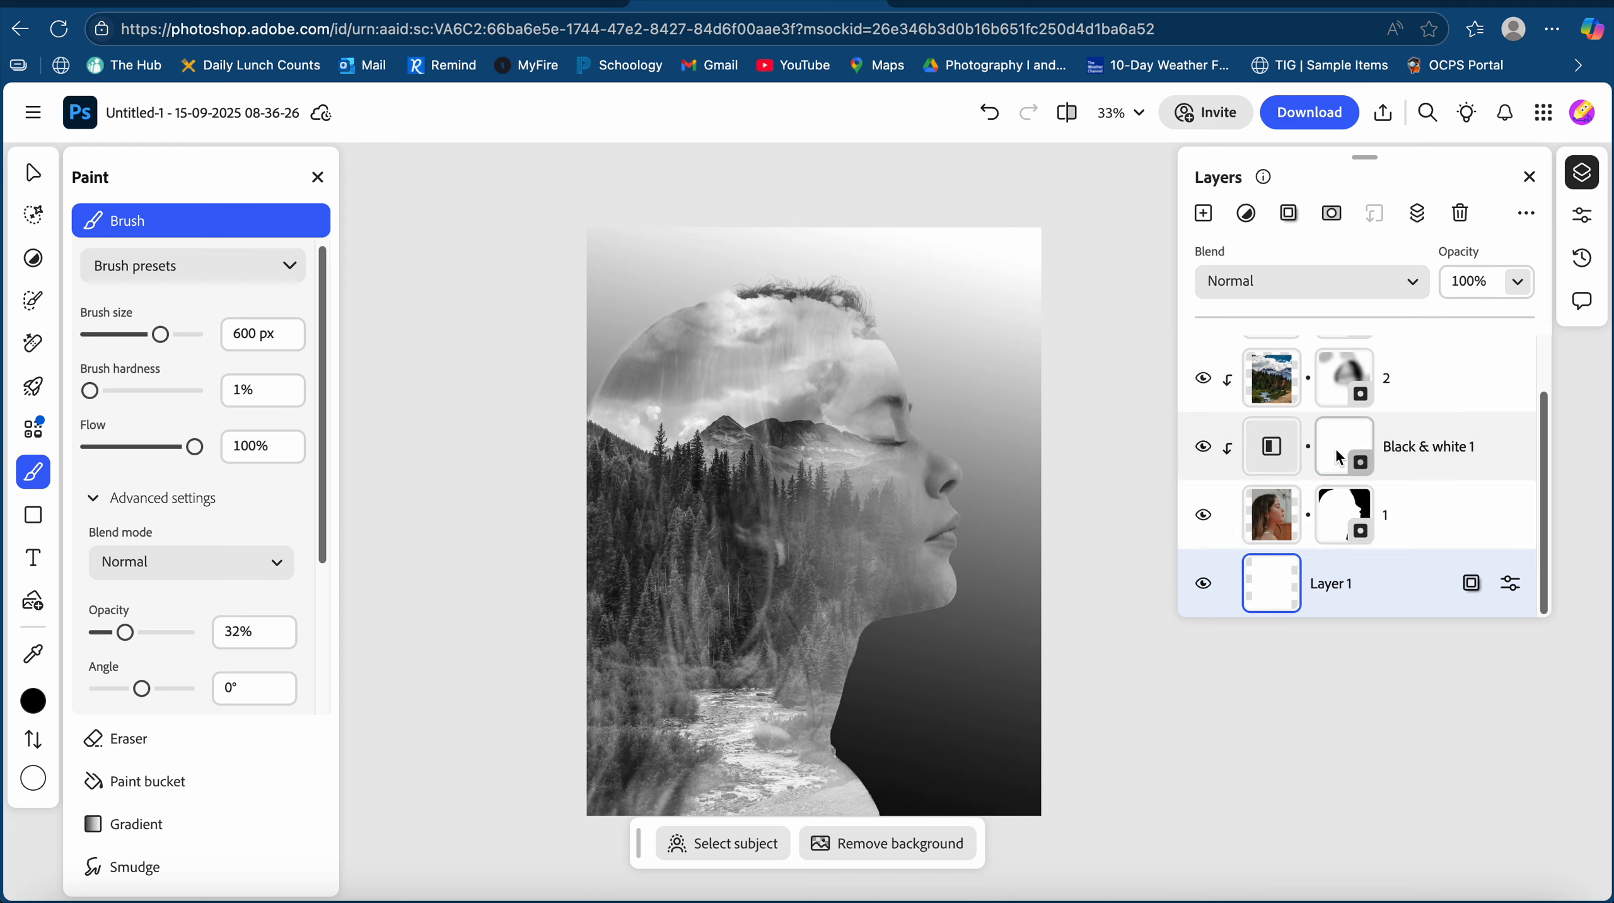
Try angles of -92°, -112°, -168° and 3° on Layer 1's gradient overlay, and settle on 76°.
left_click(1471, 583)
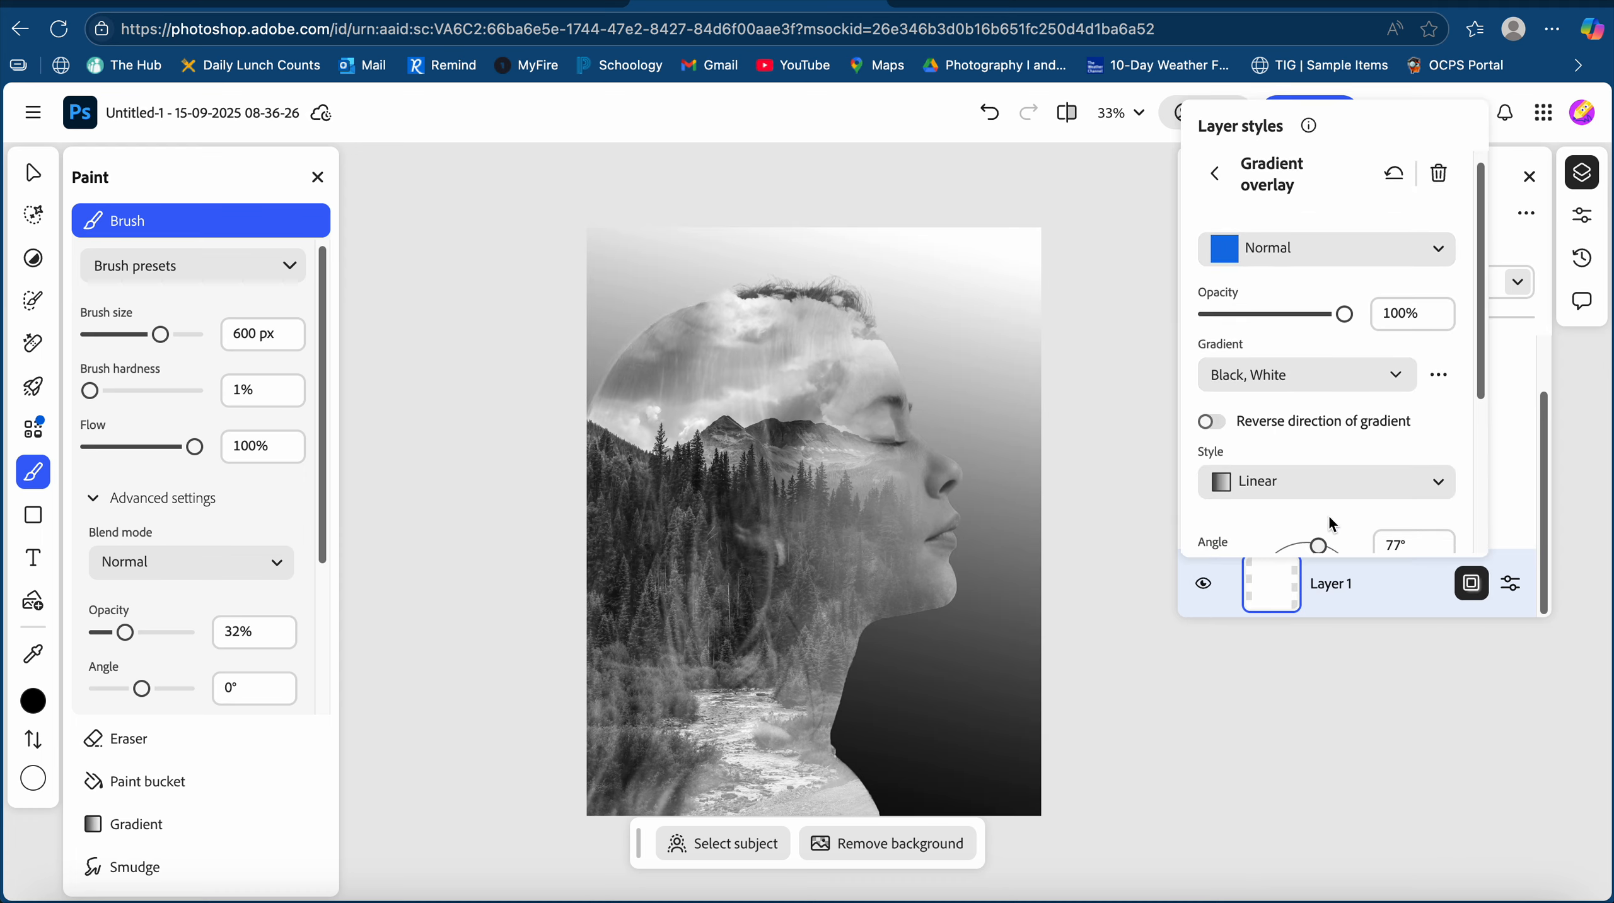
scroll(1328, 514, "down", 5)
left_click(1303, 444)
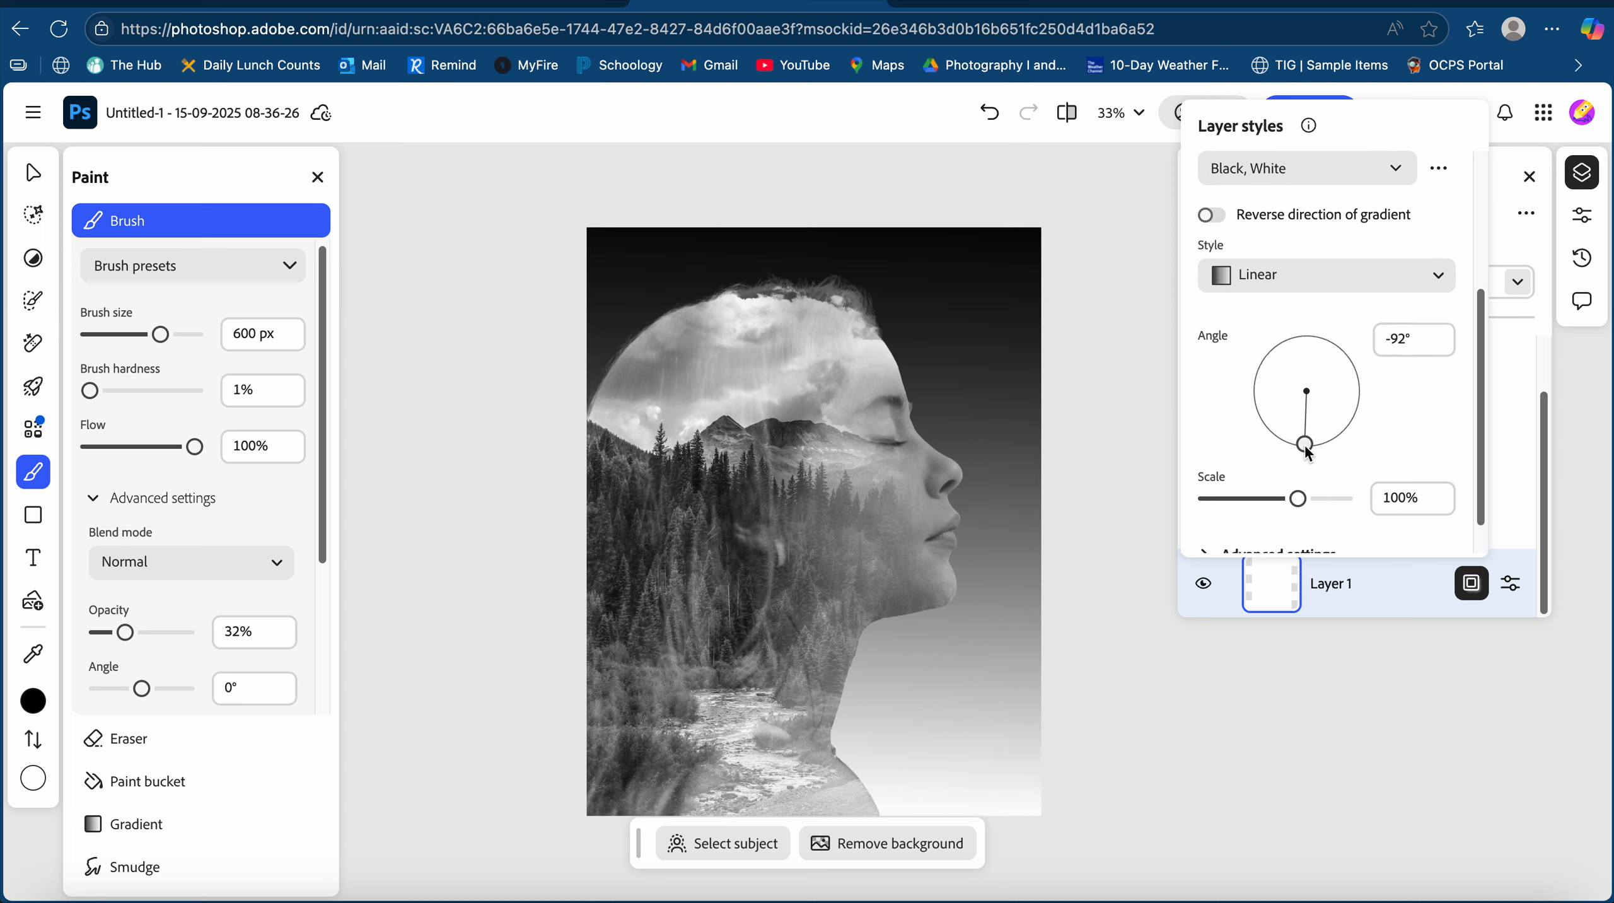
left_click(1288, 450)
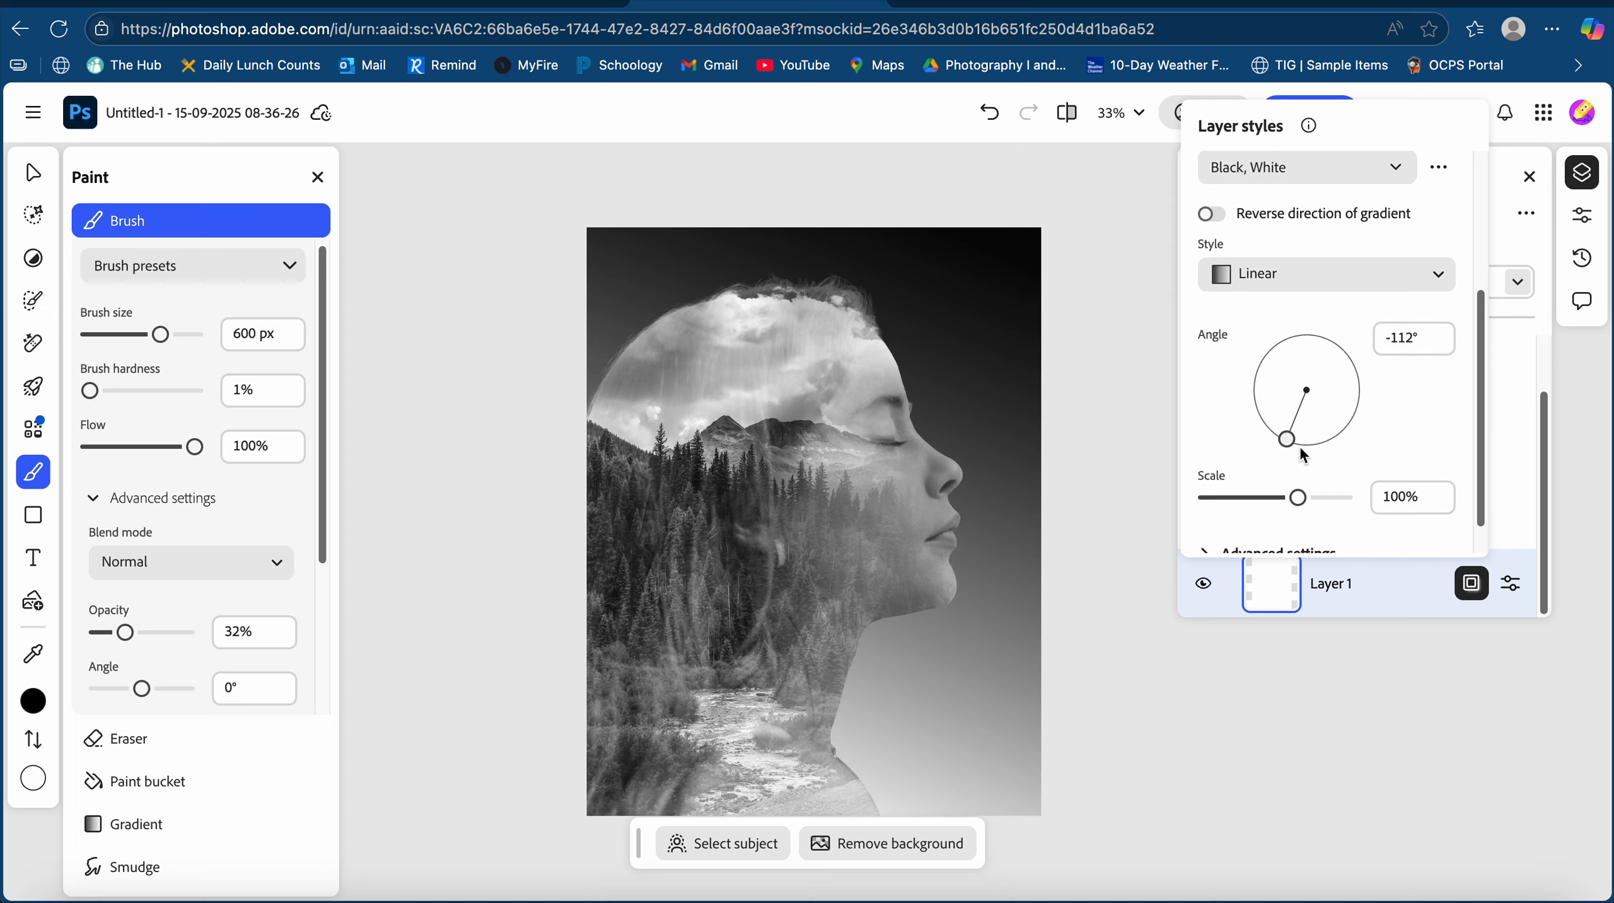
left_click(1254, 402)
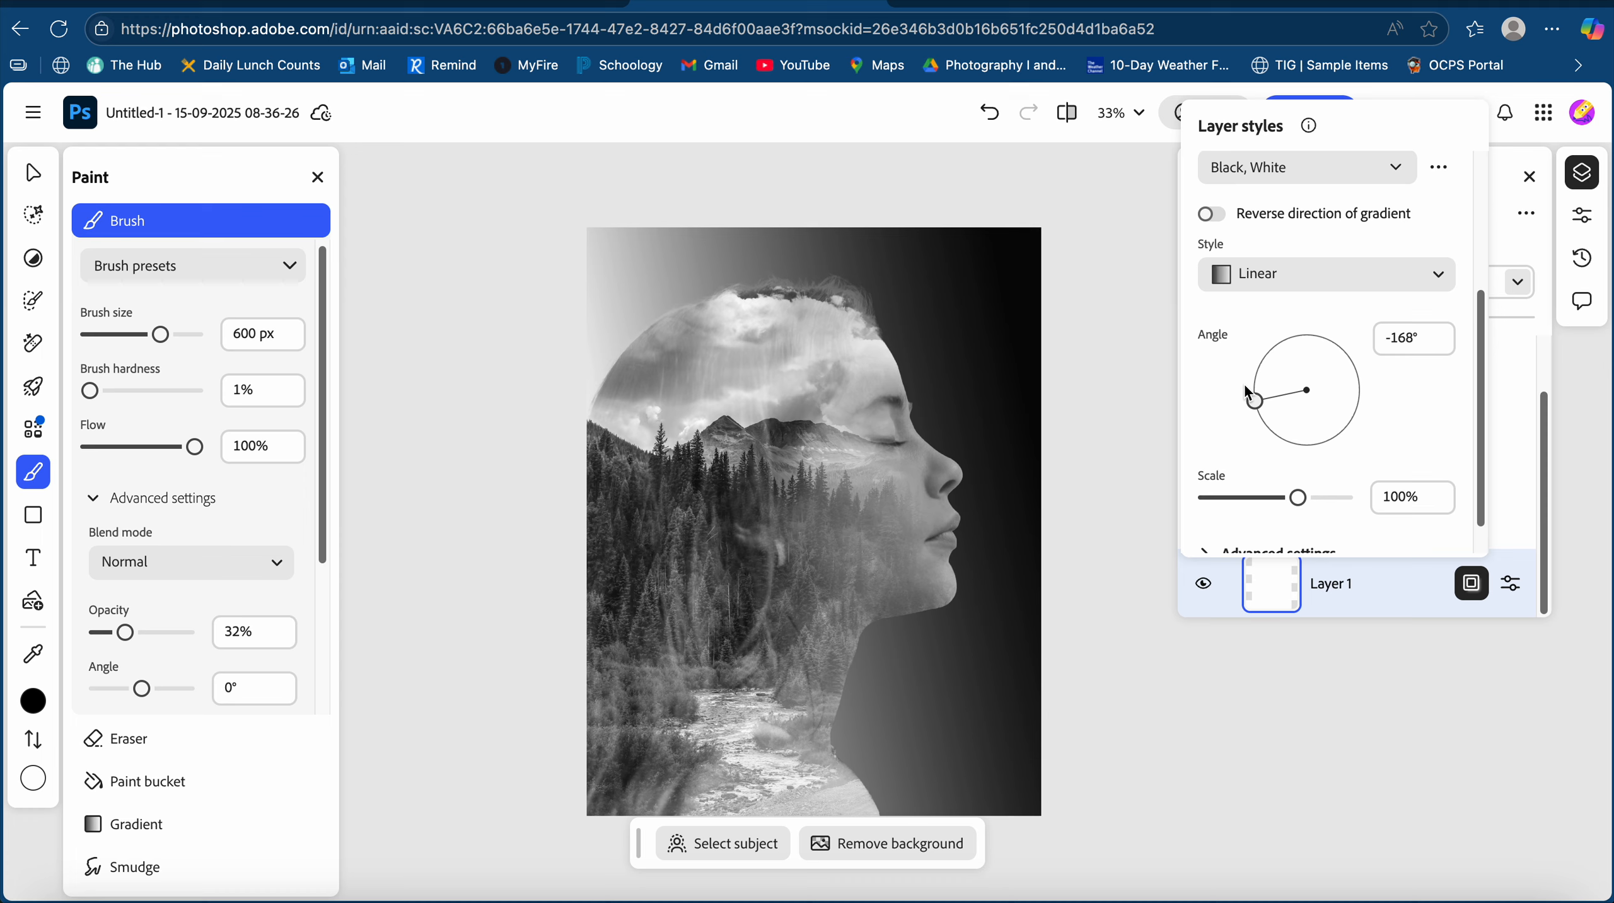
left_click(1244, 385)
left_click(1353, 393)
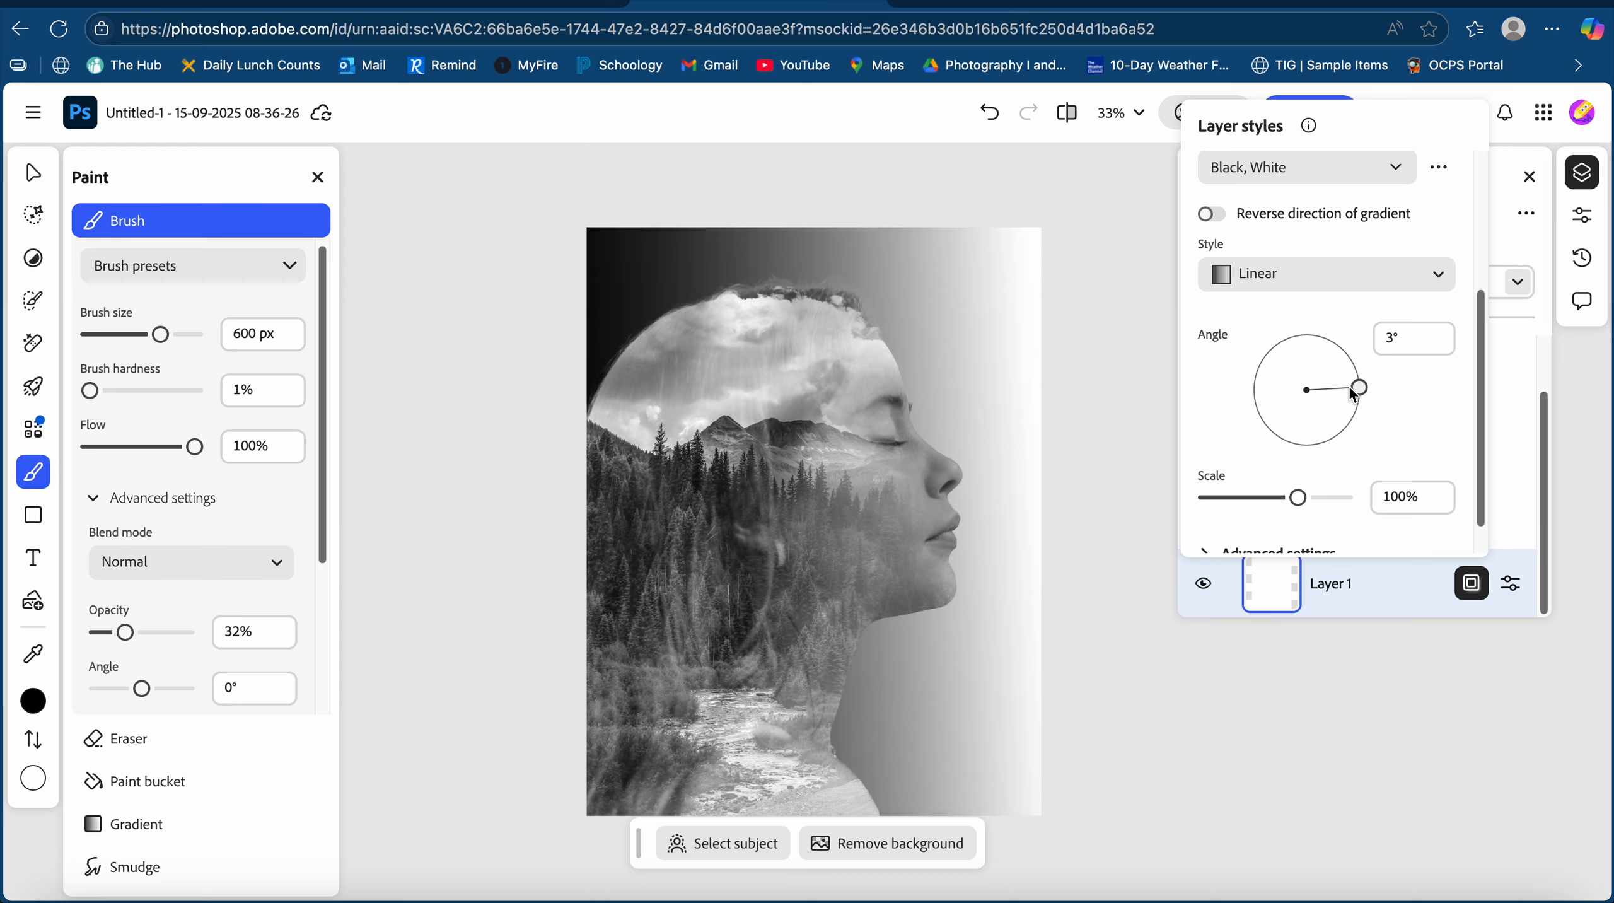
left_click_drag(1353, 396, 1314, 348)
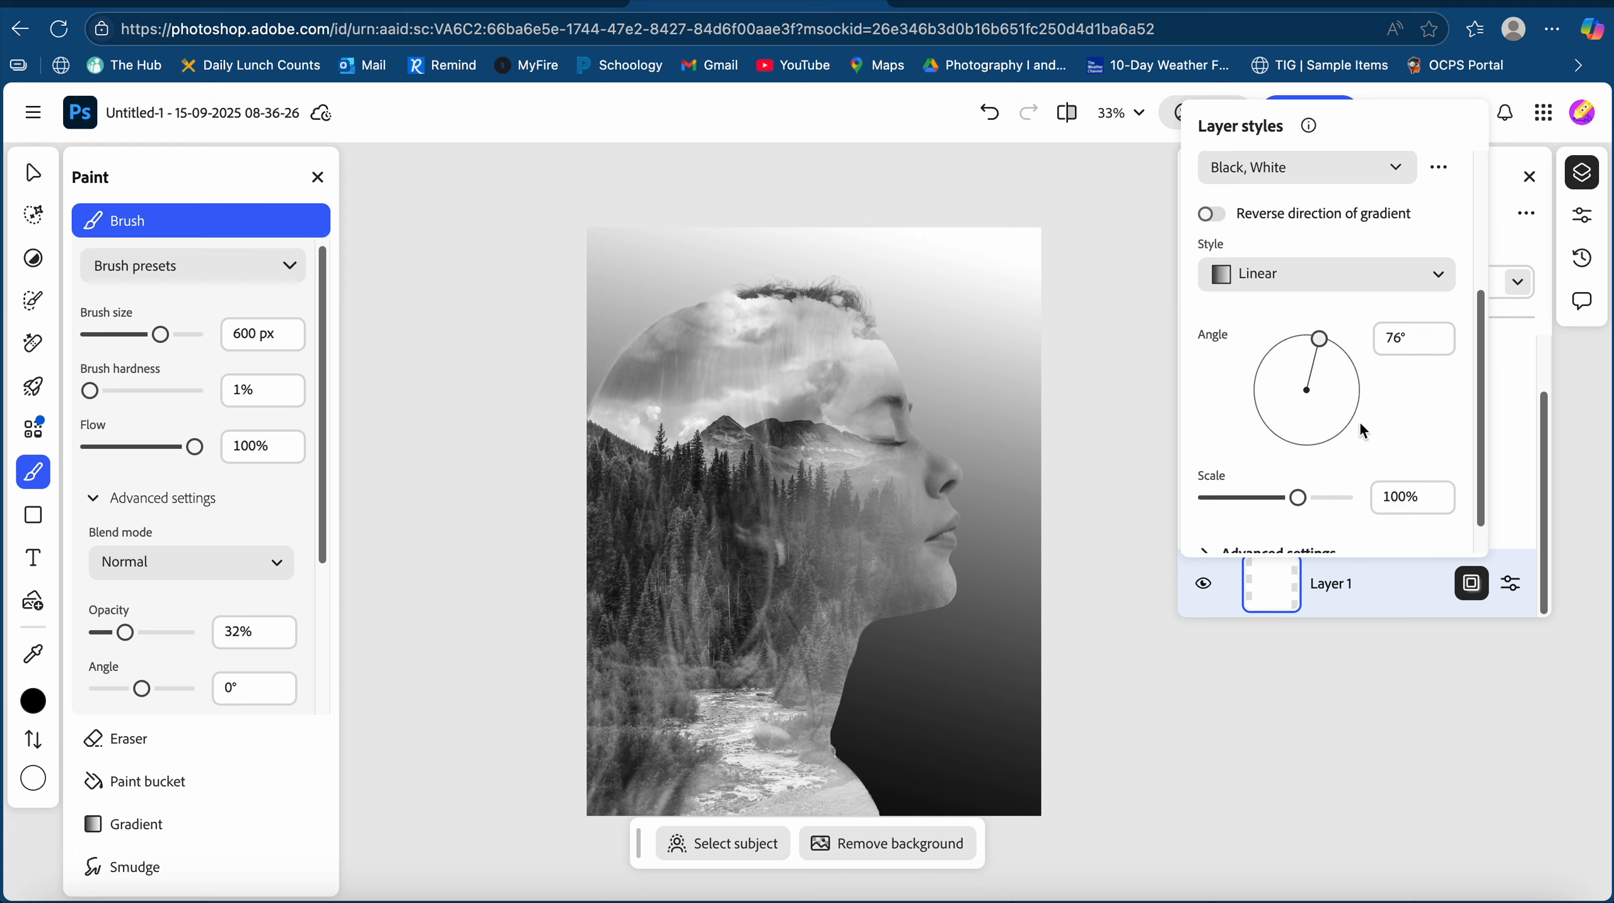
Close Layer 1's gradient overlay settings and hide the Black & white 1 and Black & white 2 adjustment layers.
scroll(1355, 414, "down", 2)
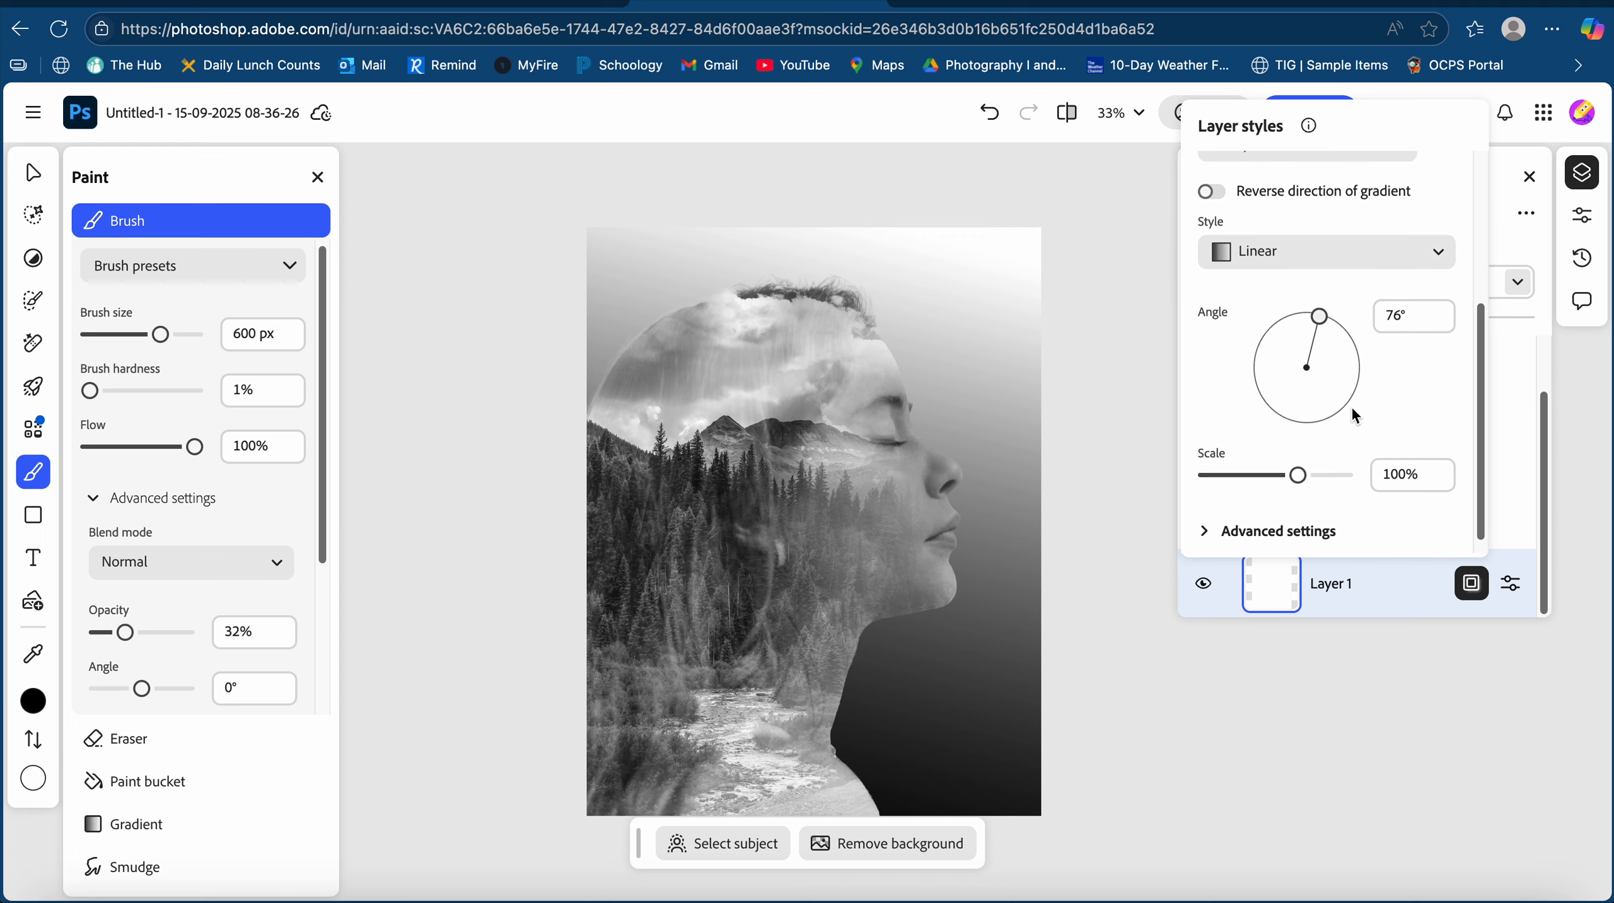
scroll(1353, 415, "up", 3)
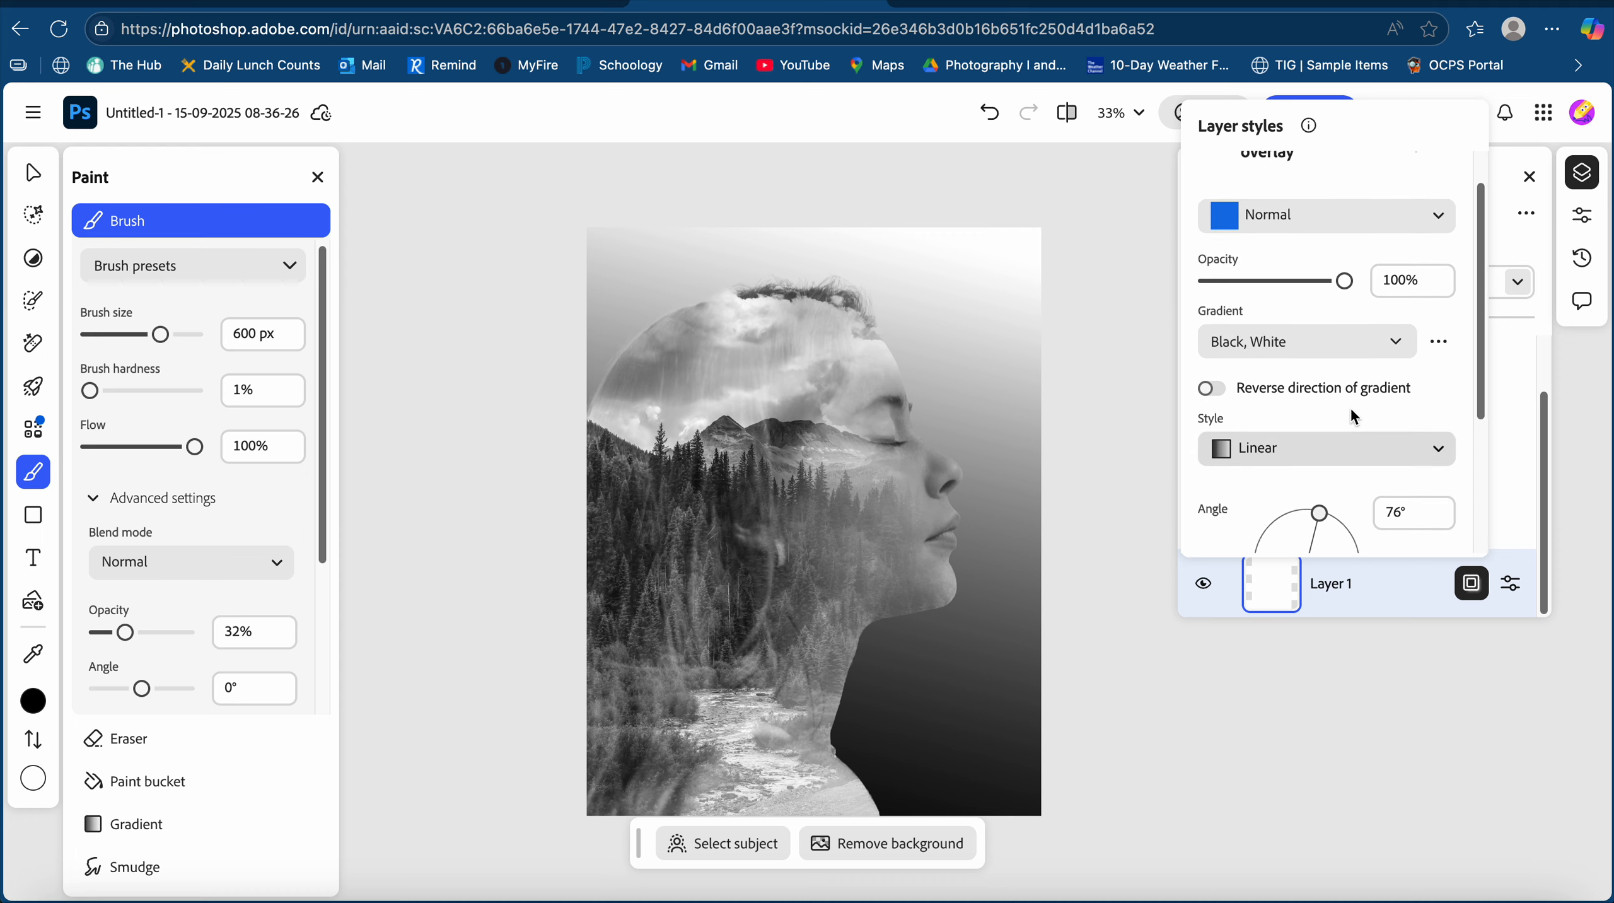
left_click(1145, 389)
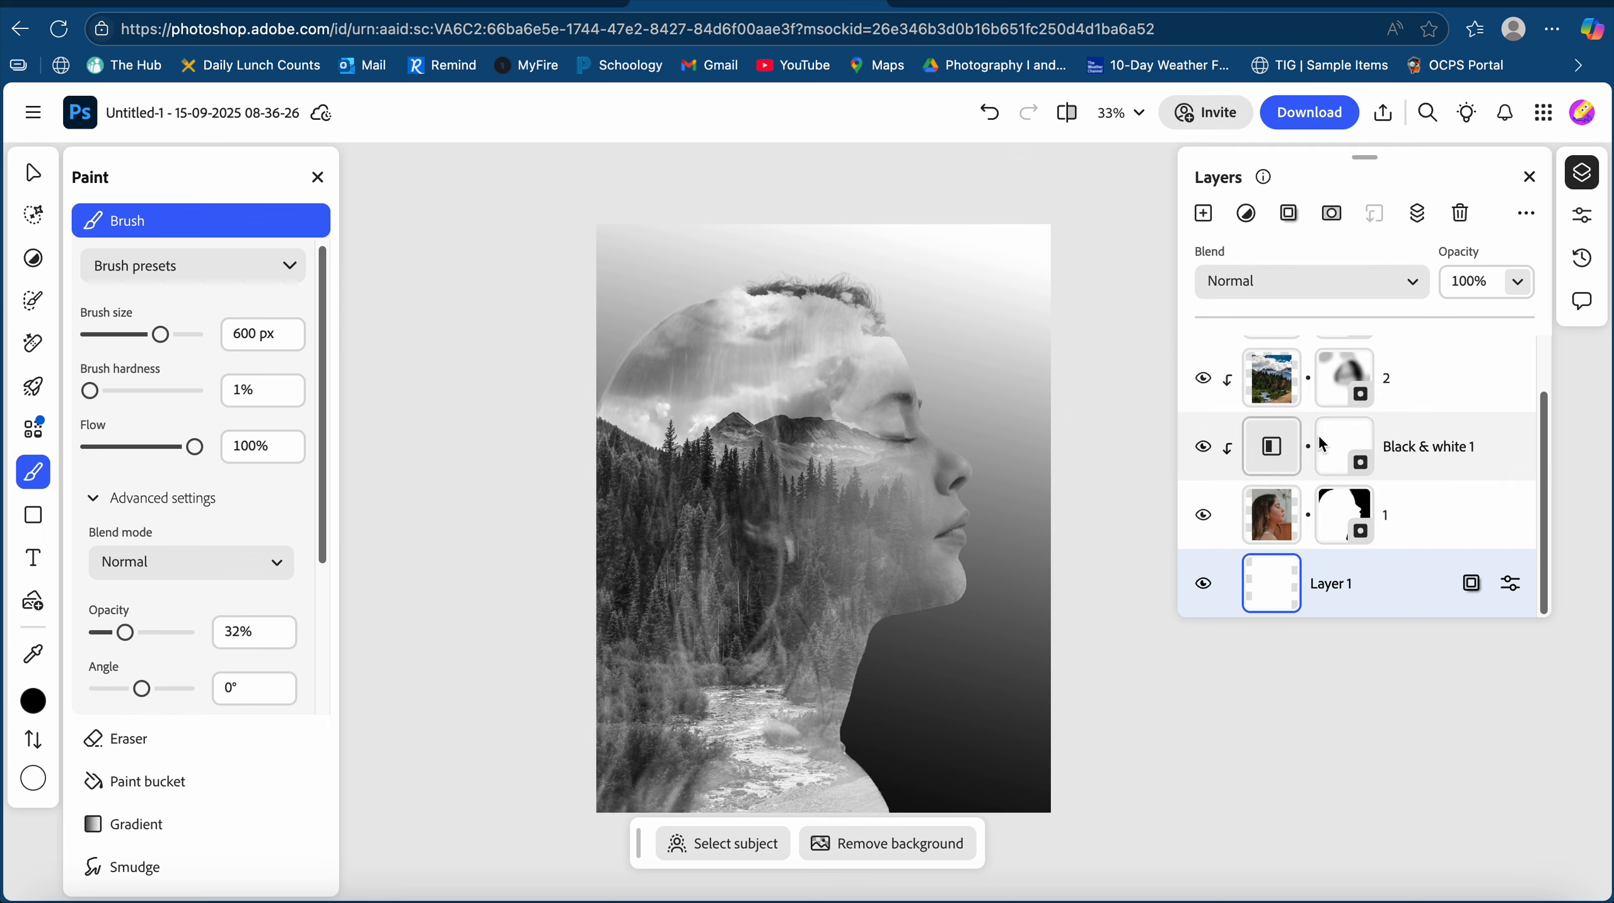
left_click(1204, 446)
scroll(1207, 445, "up", 2)
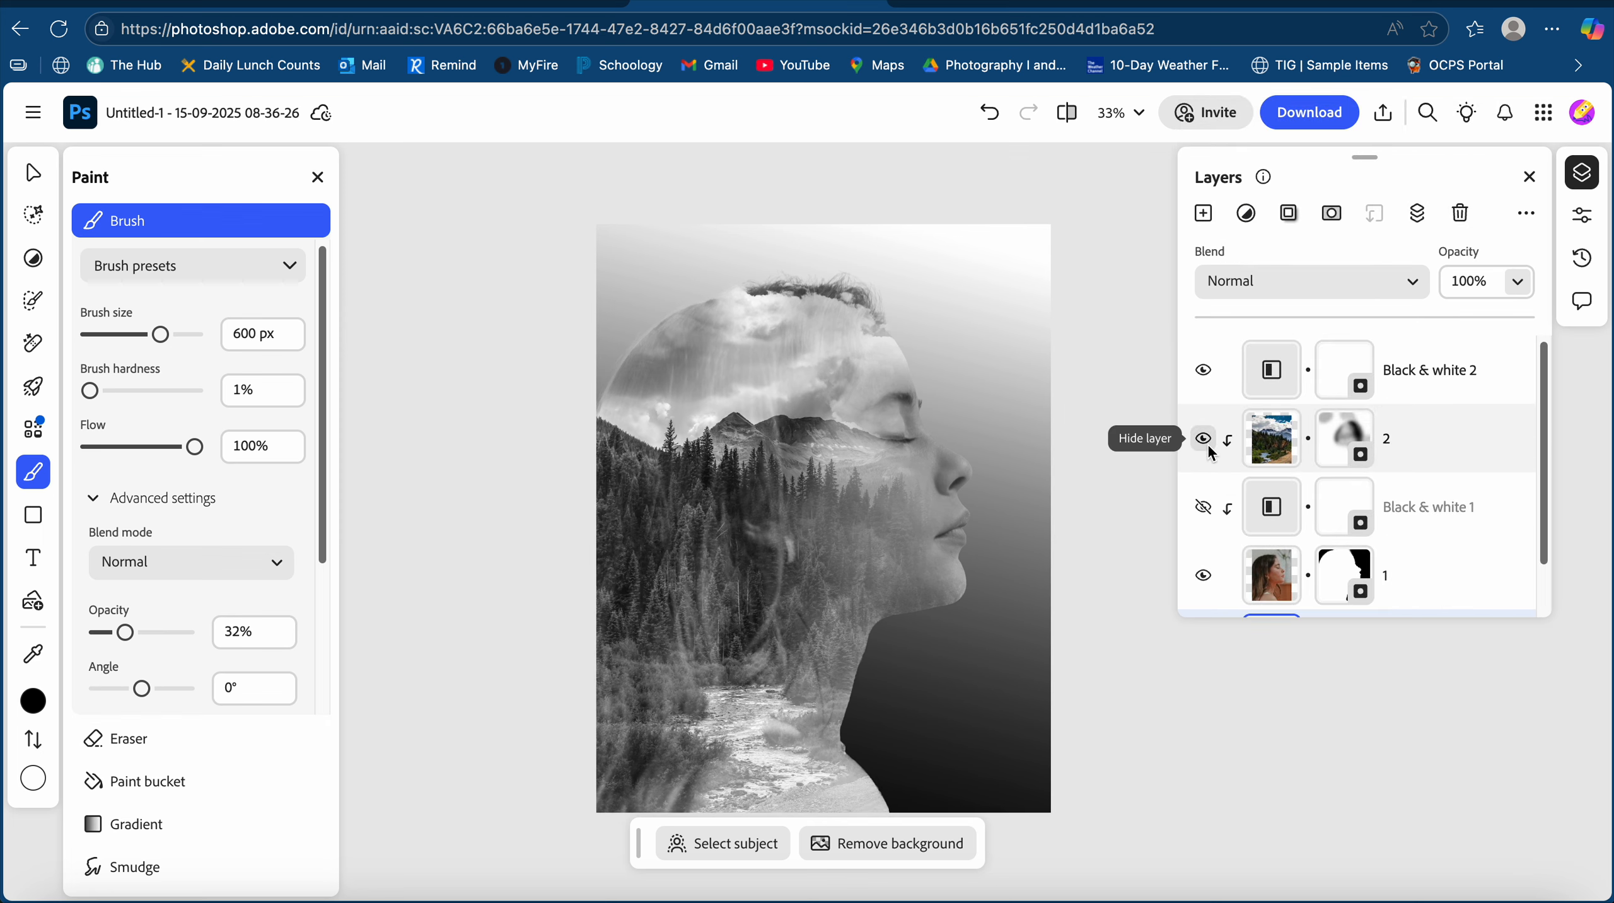
left_click(1204, 365)
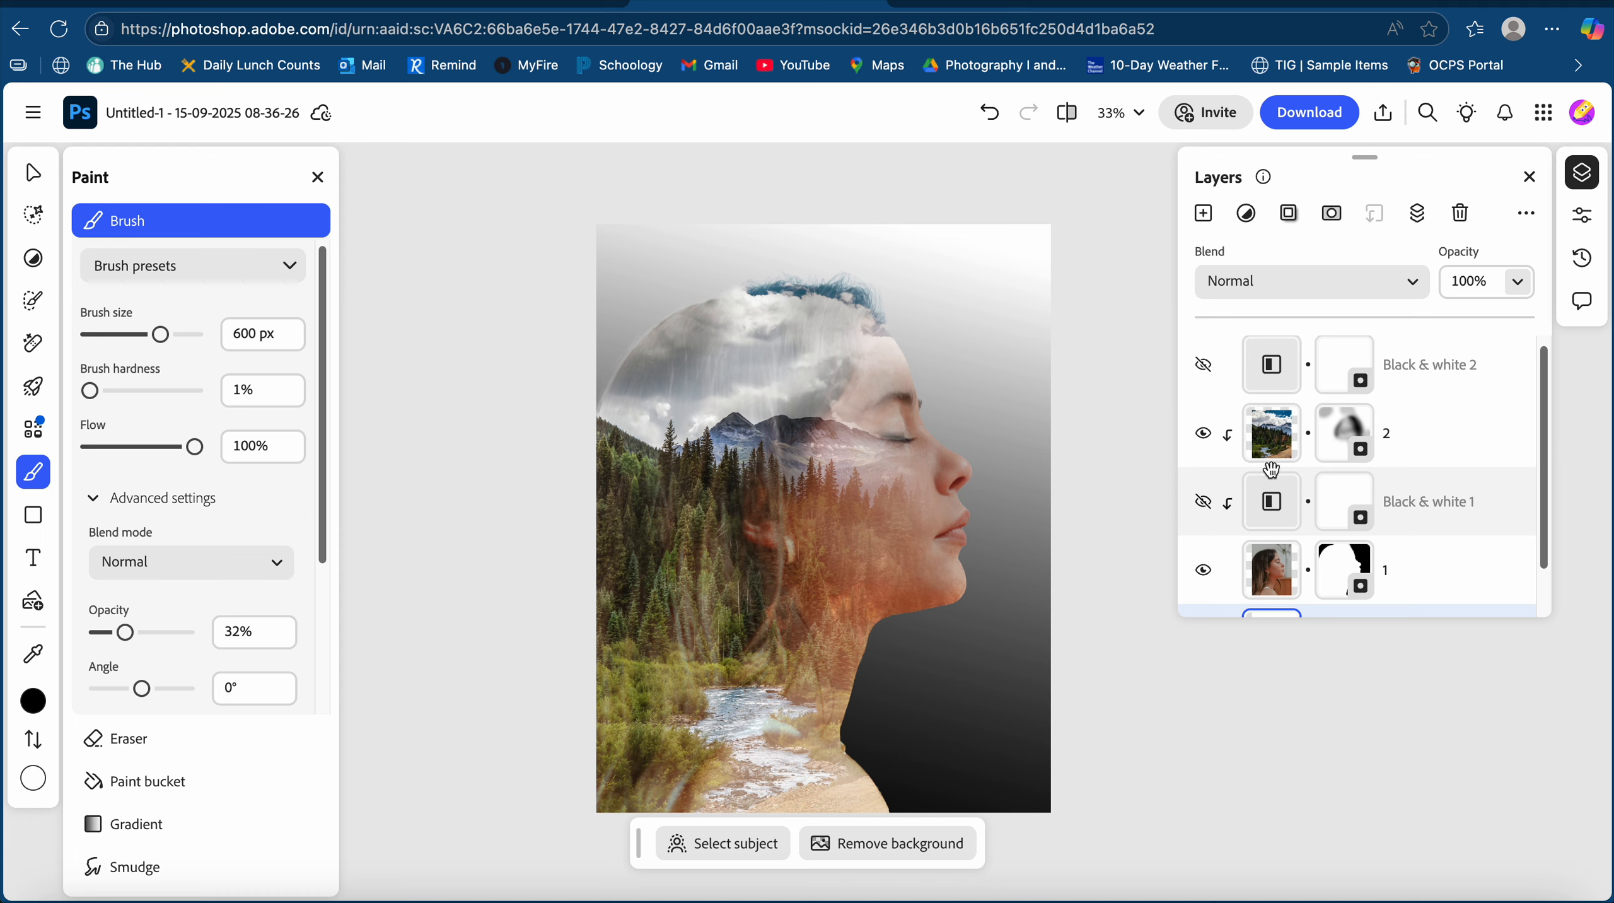
Try the Cloud 06 preset on Layer 1's gradient overlay.
scroll(1327, 480, "down", 2)
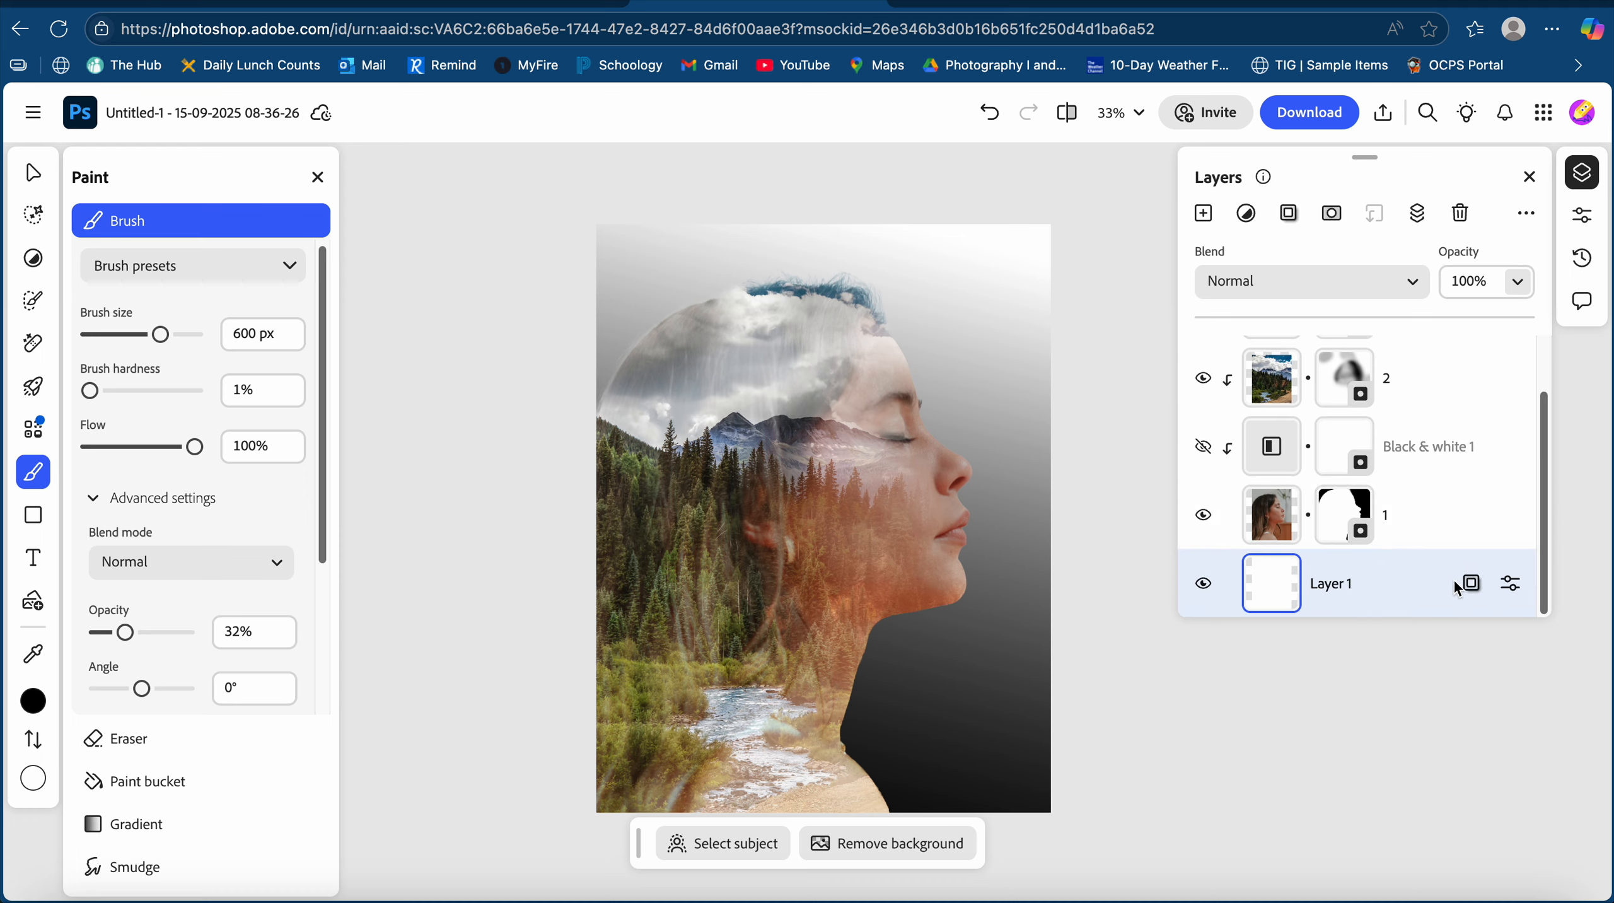
left_click(1472, 583)
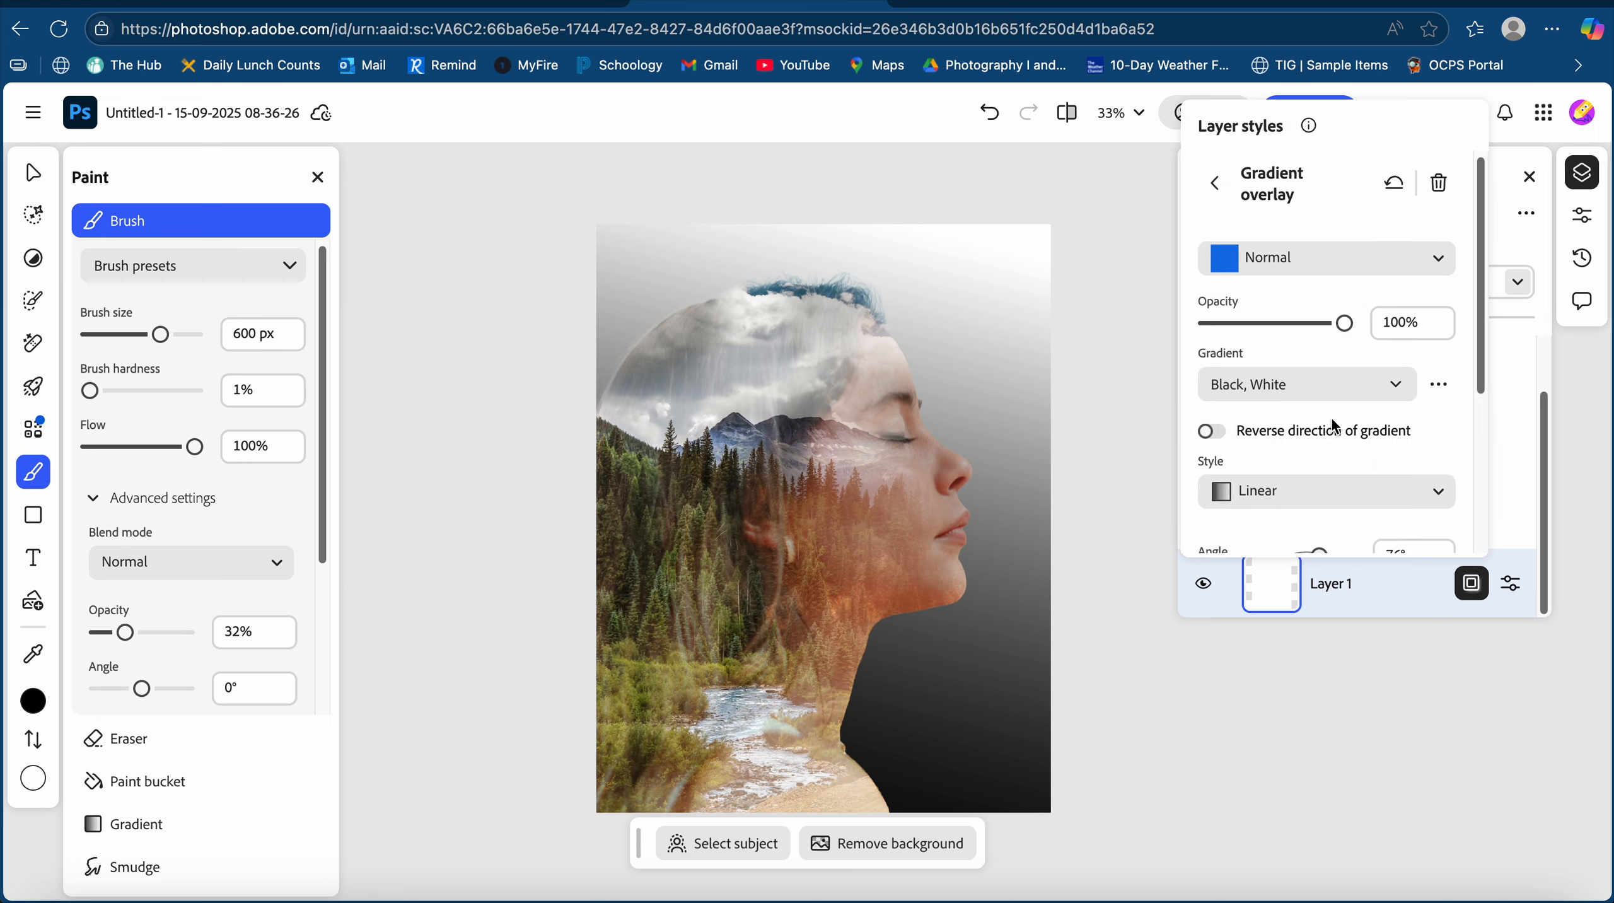
left_click(1331, 397)
scroll(1356, 464, "down", 2)
scroll(1340, 547, "down", 1)
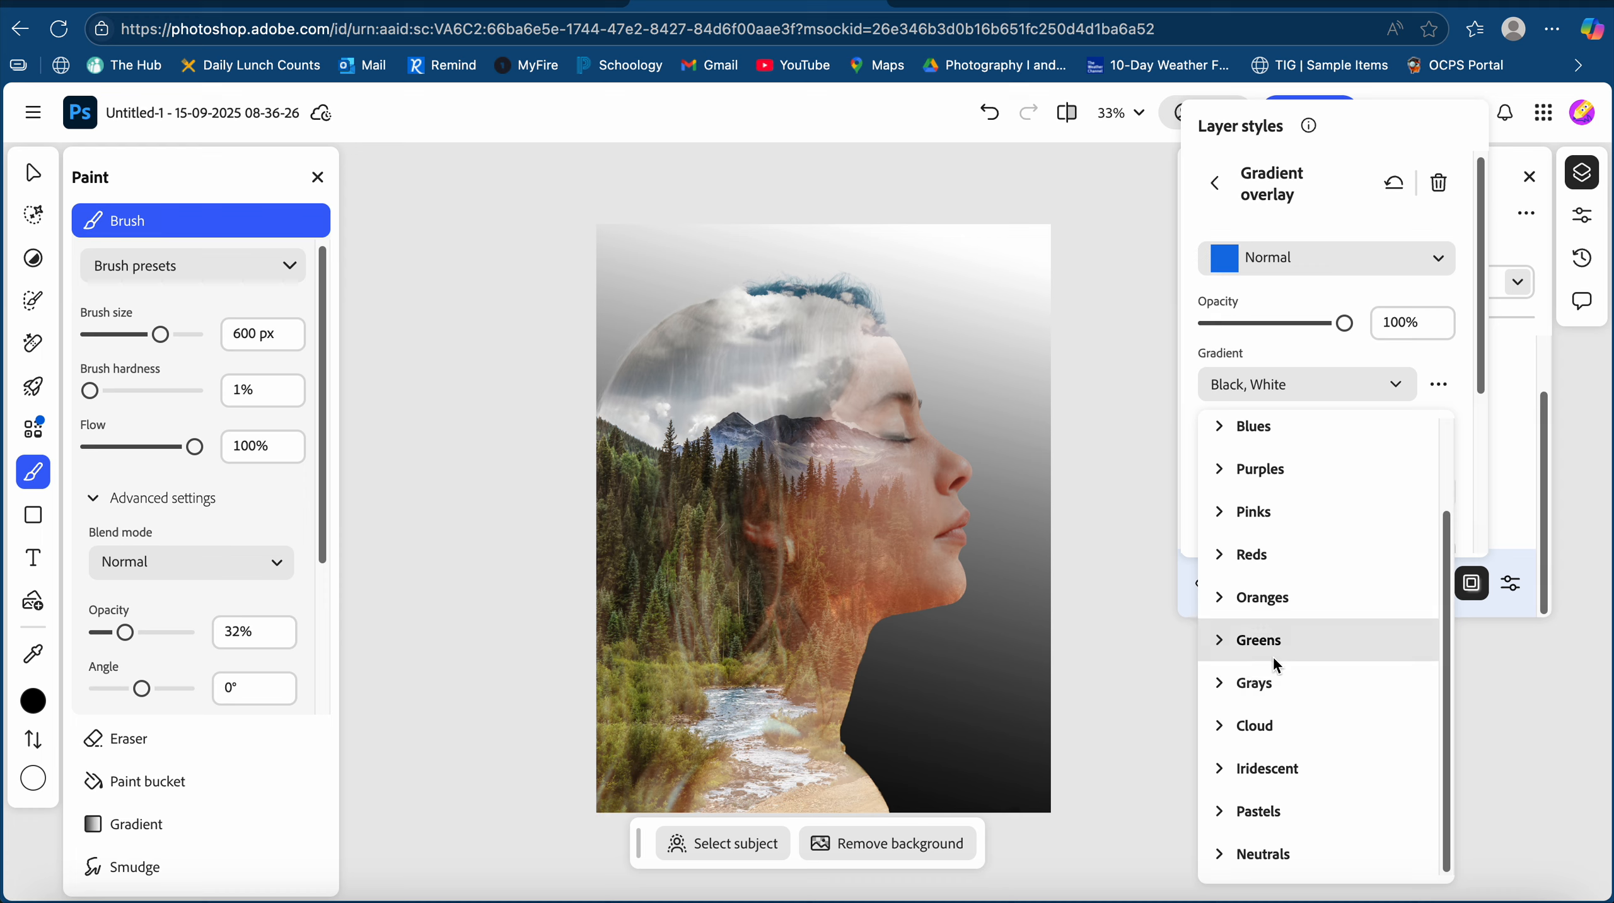
left_click(1224, 727)
scroll(1313, 703, "down", 1)
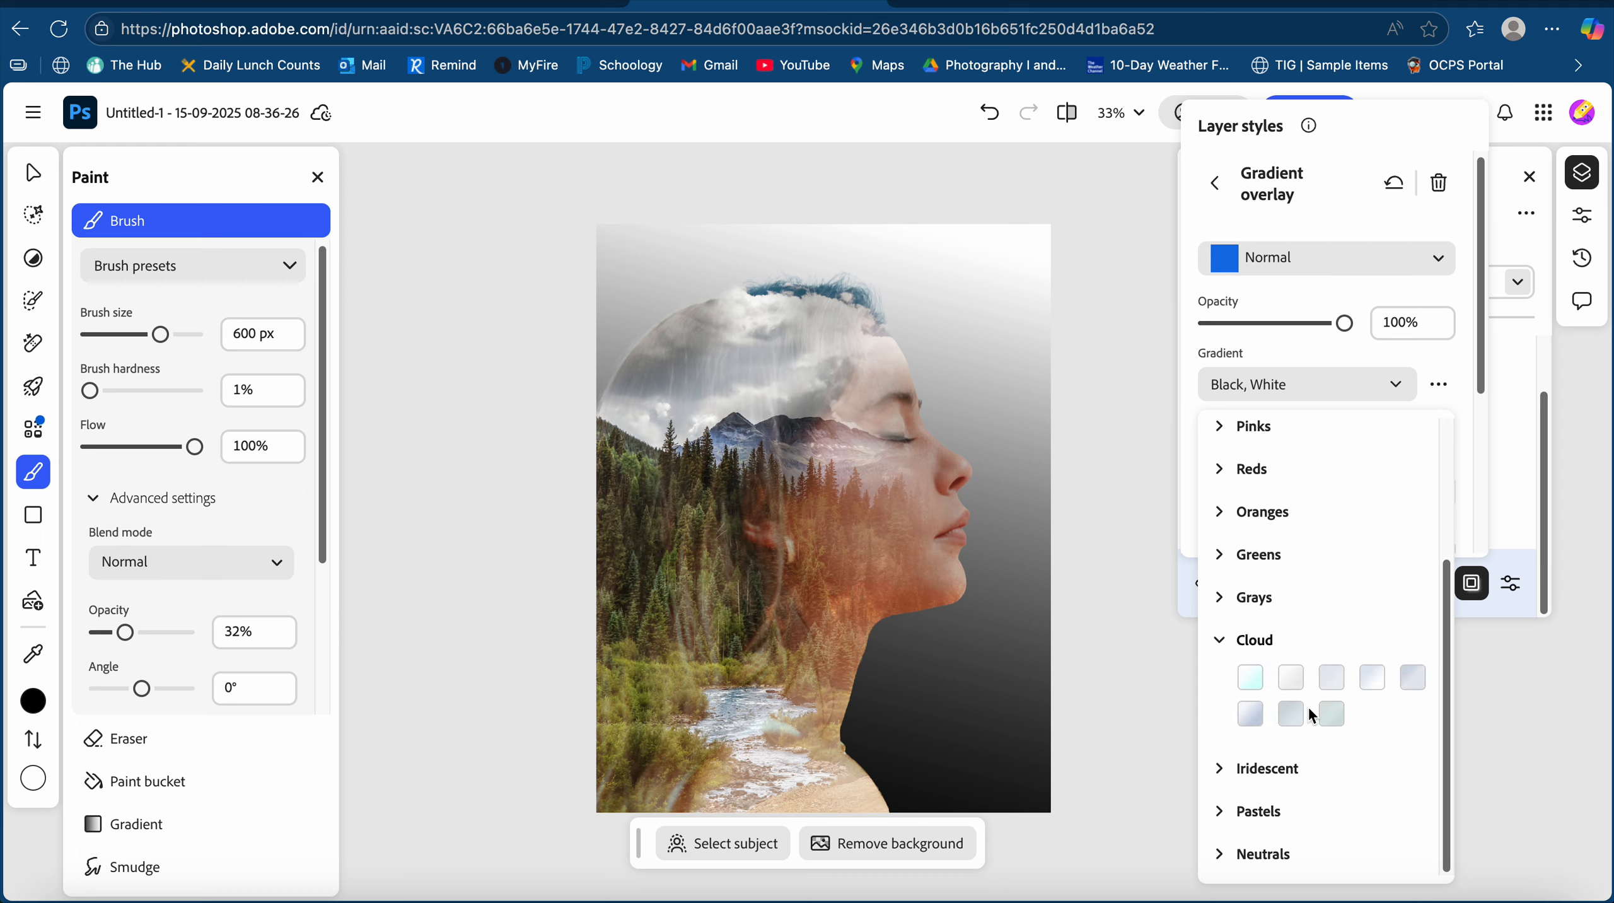
left_click(1313, 717)
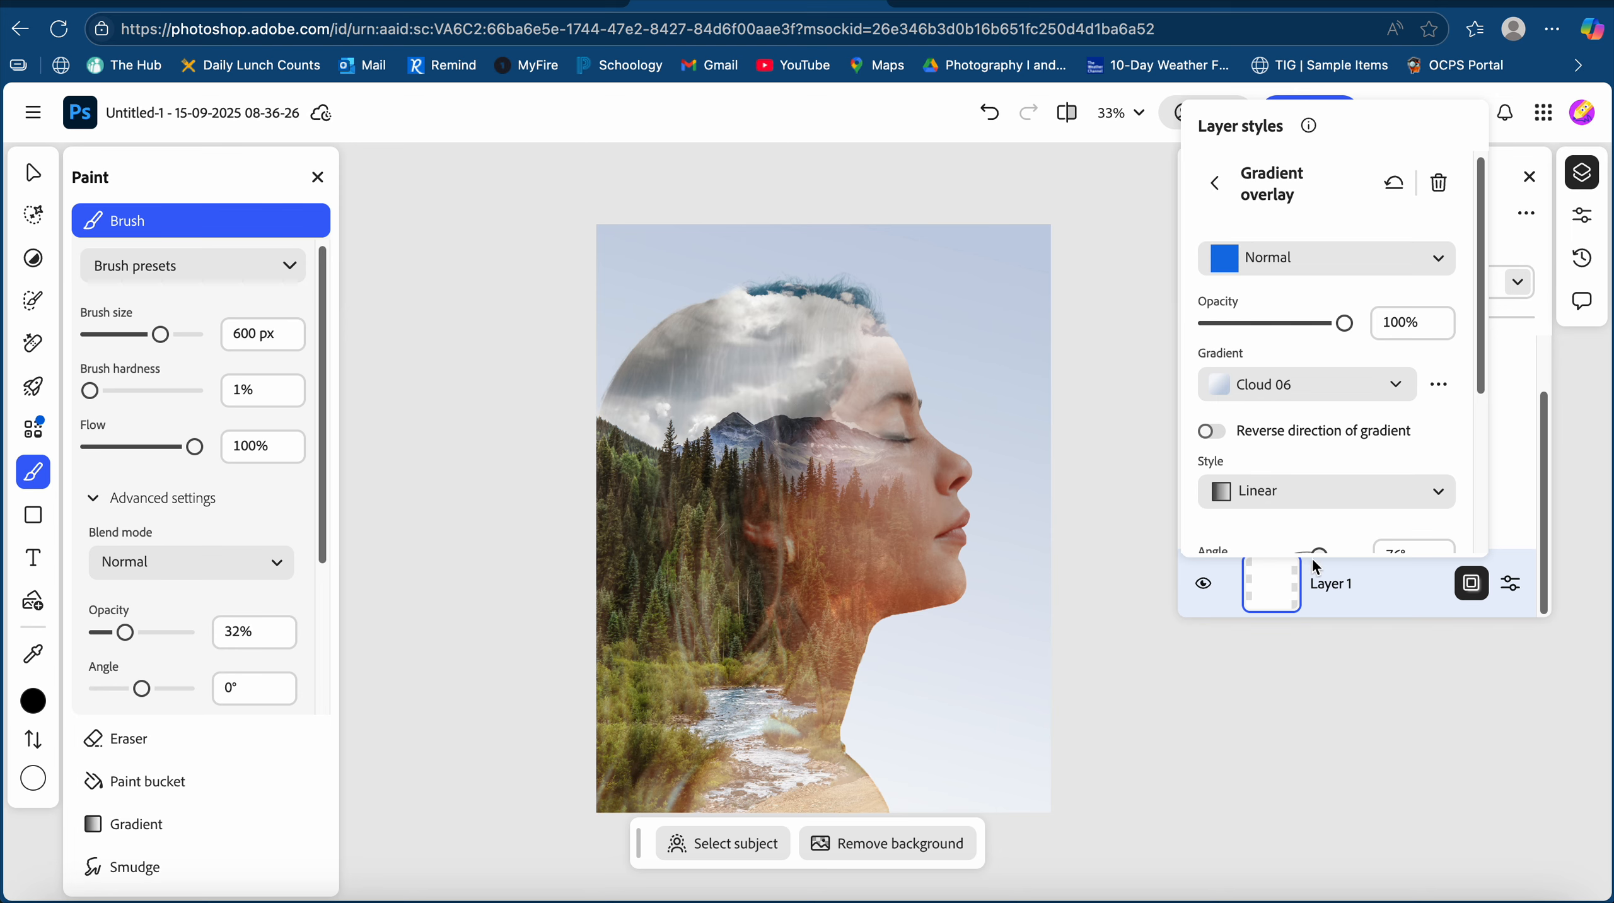
Try the Radial and Angle styles on the gradient overlay, and settle on Reflected.
left_click(1280, 491)
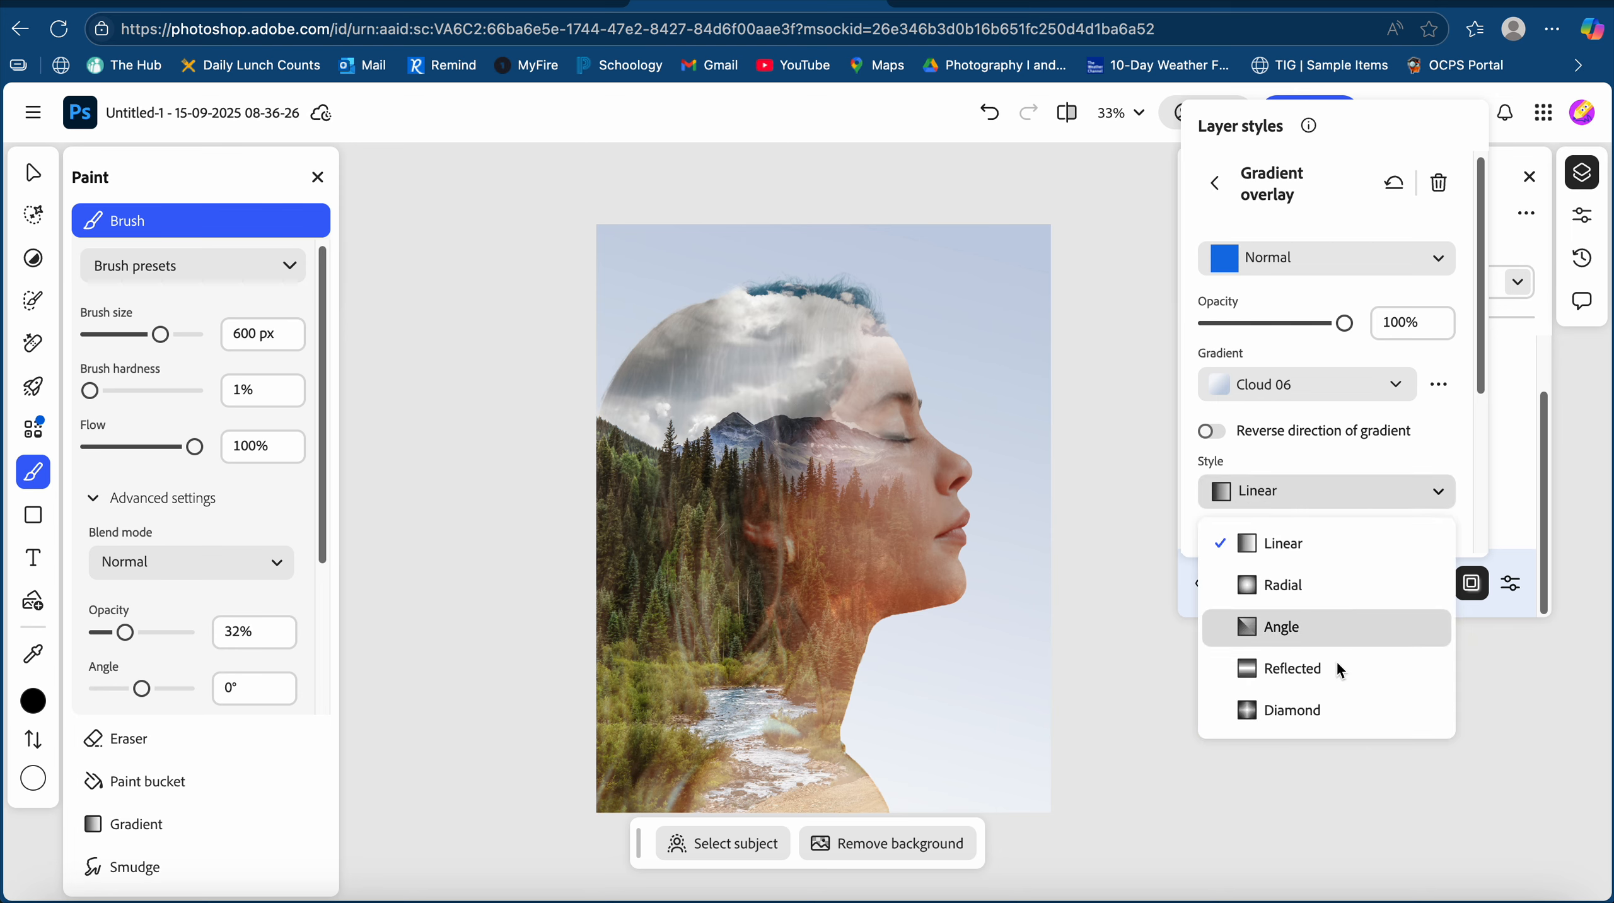
left_click(1319, 588)
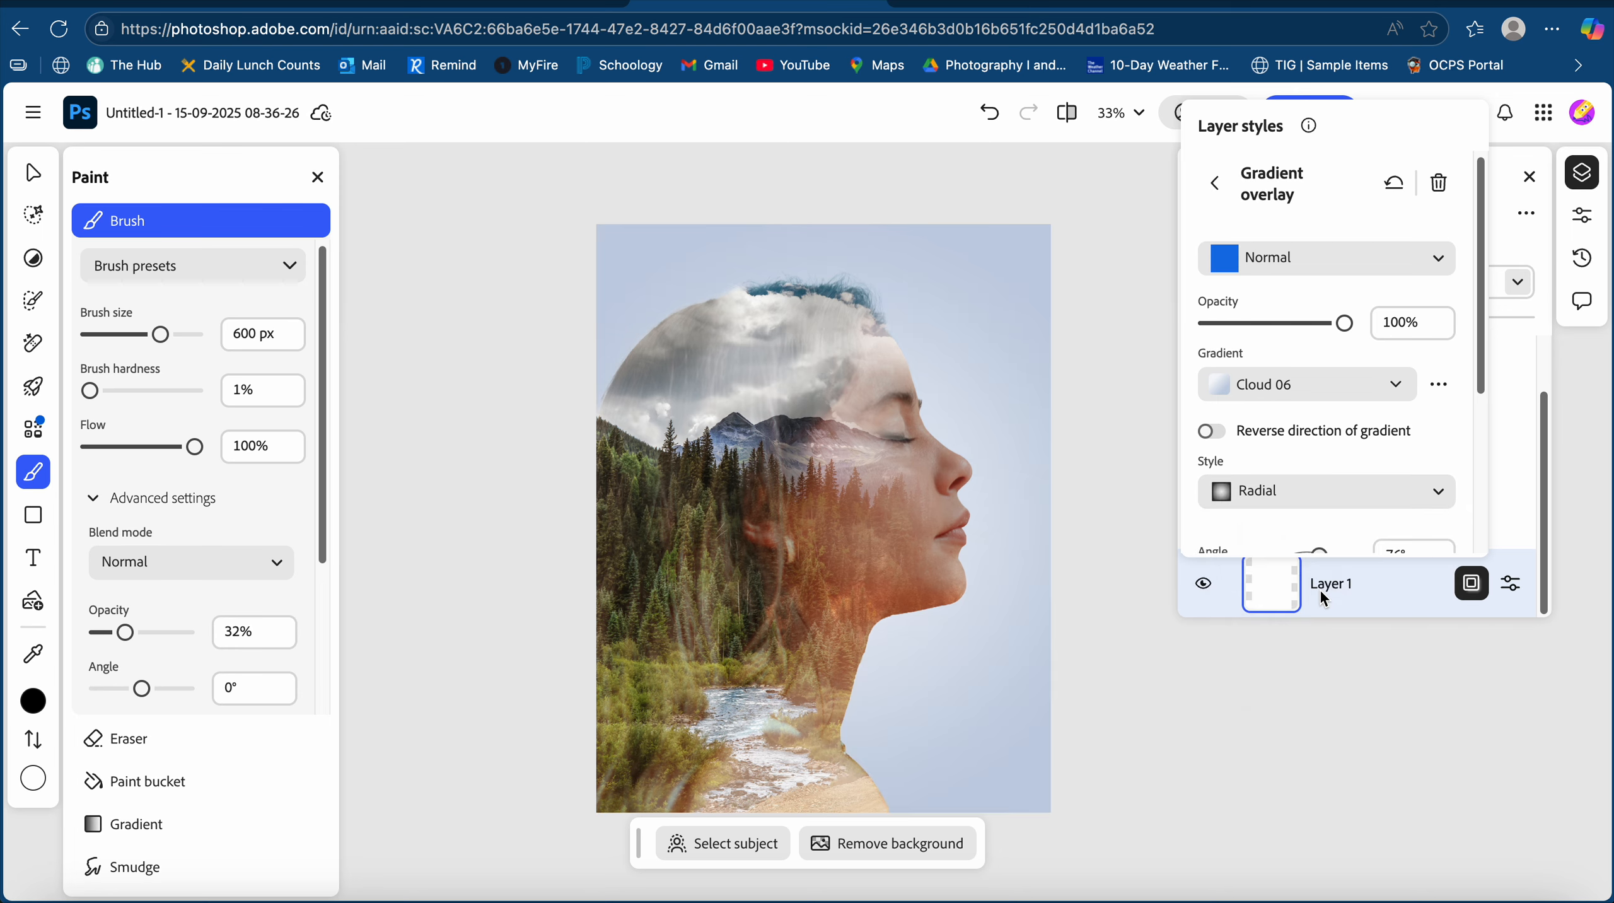
left_click(1292, 497)
left_click(1289, 620)
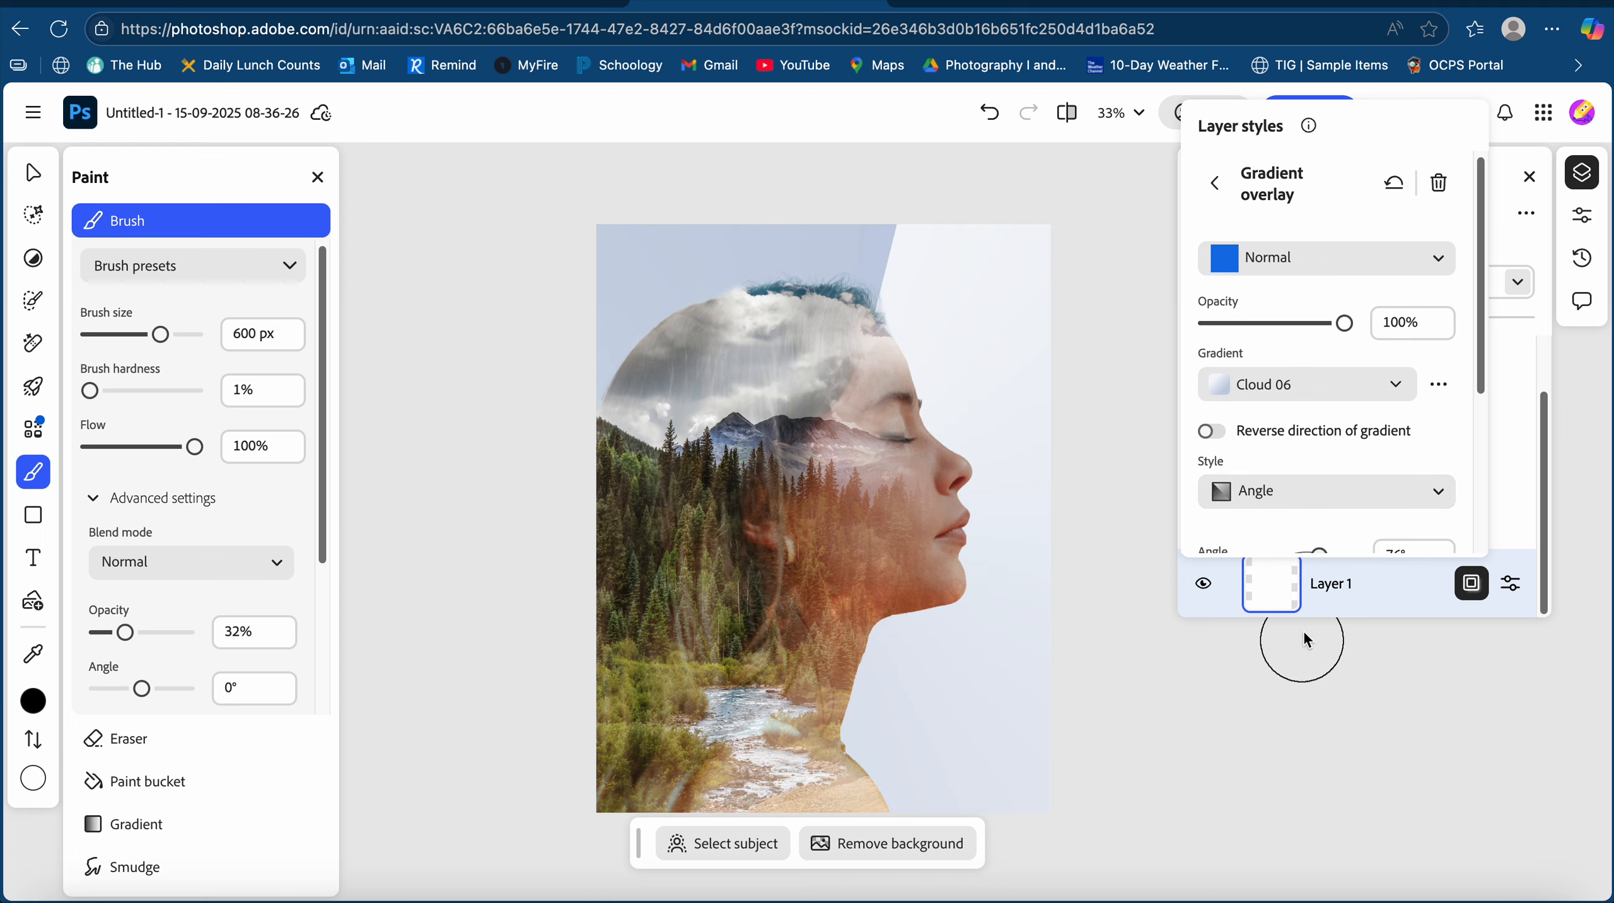
left_click(1286, 487)
left_click(1286, 482)
left_click(1286, 487)
left_click(1320, 671)
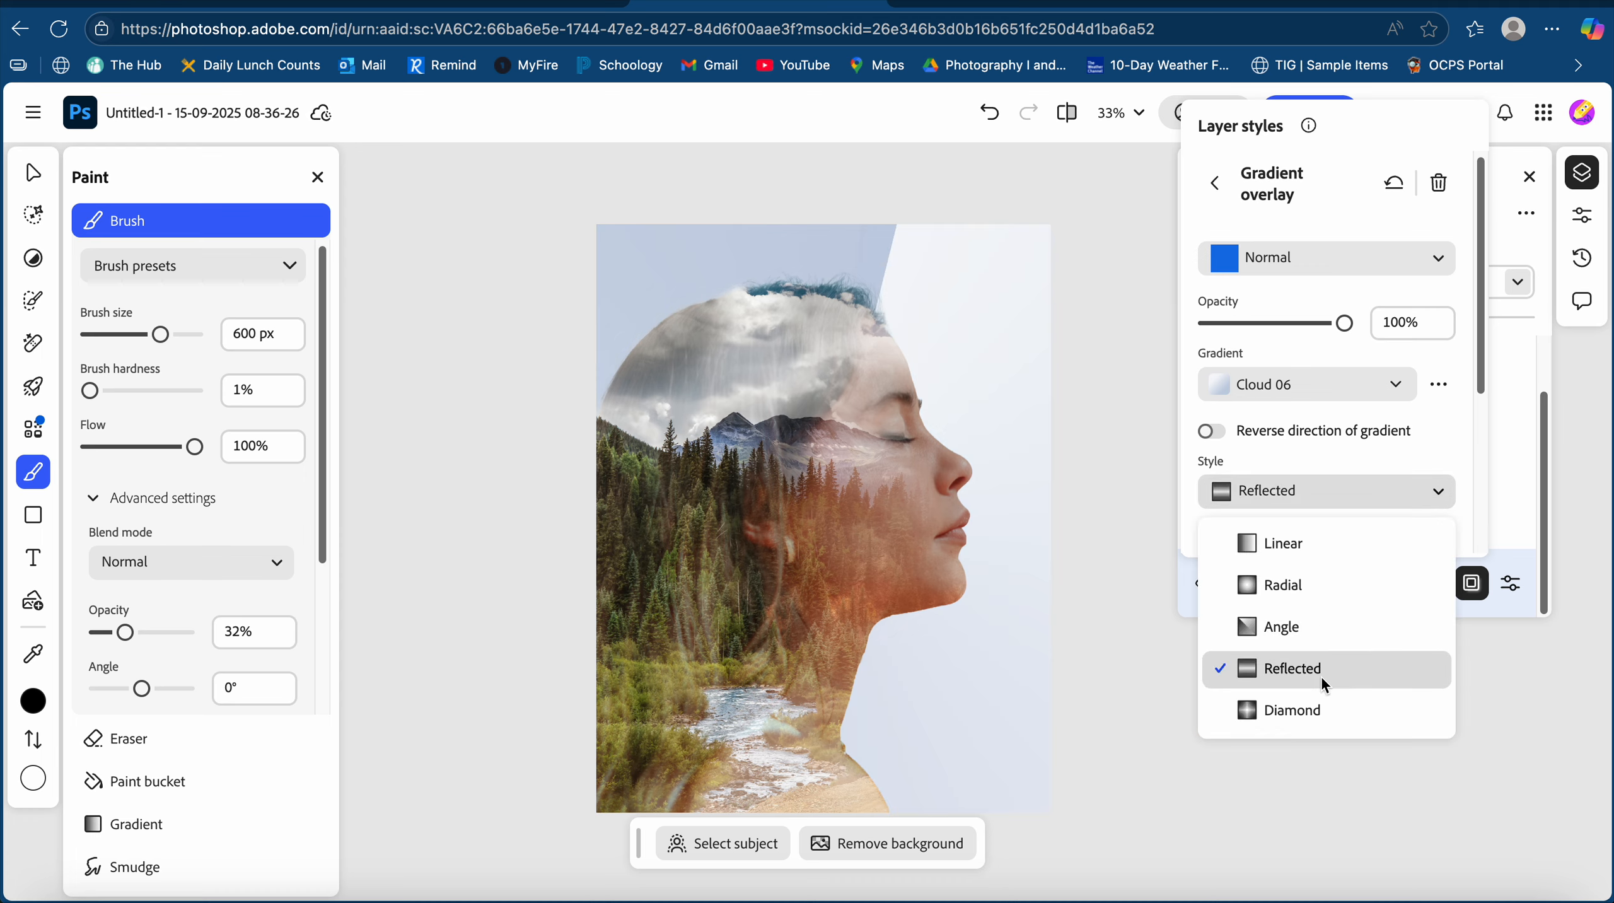
Try the Cloud 08 and Red 02 presets on the background's gradient overlay.
left_click(1303, 388)
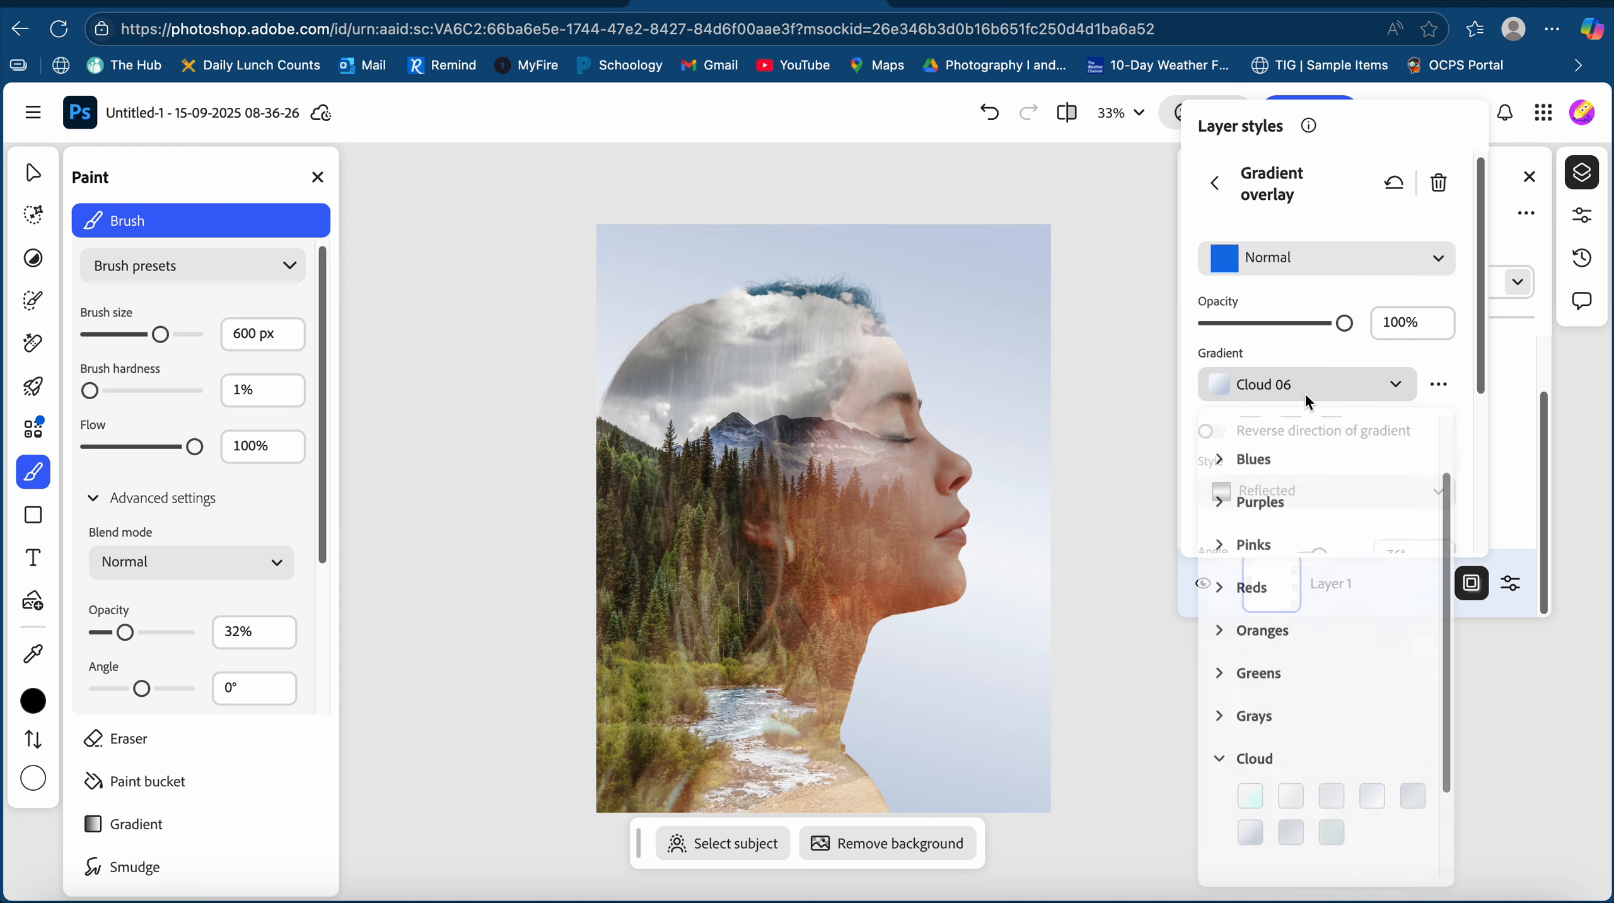
left_click(1330, 833)
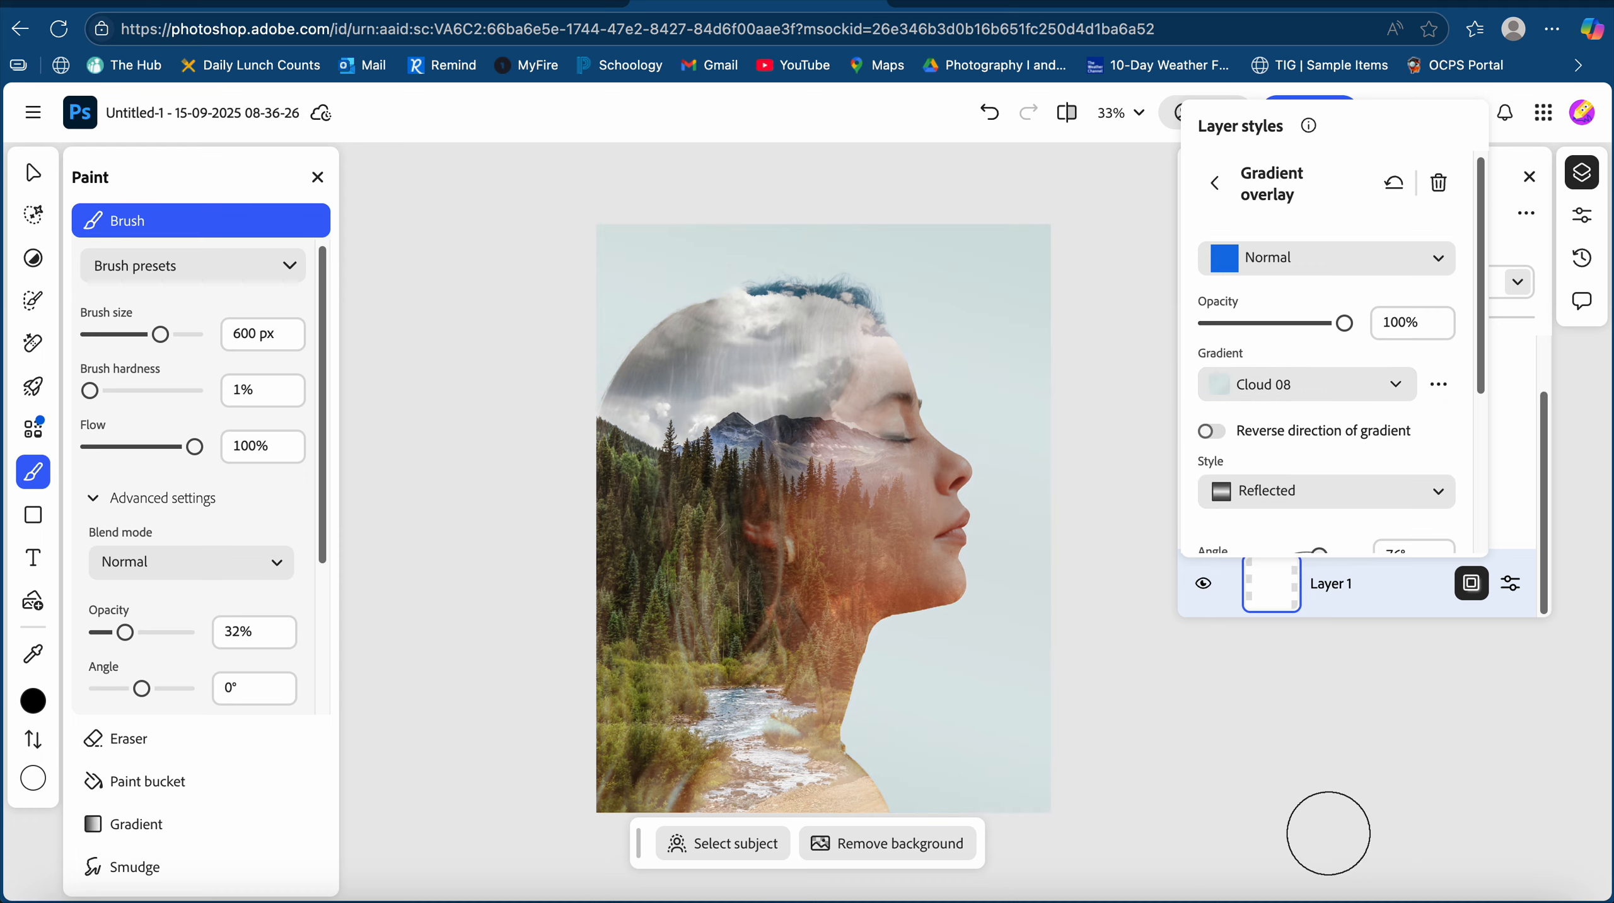
left_click(1285, 394)
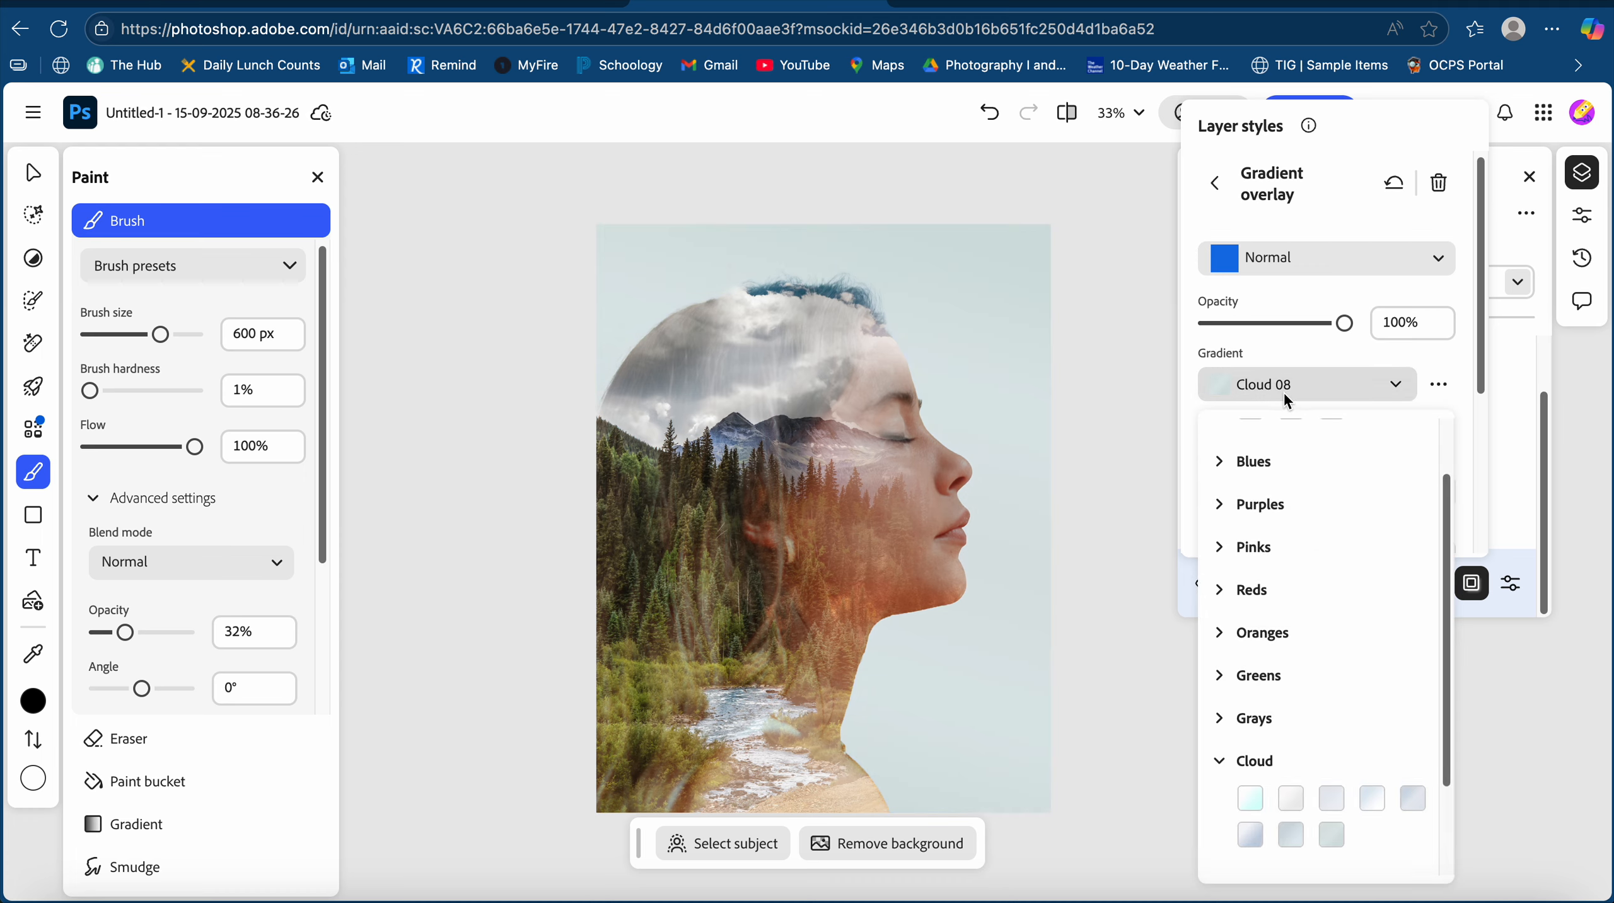
left_click(1276, 608)
left_click(1296, 627)
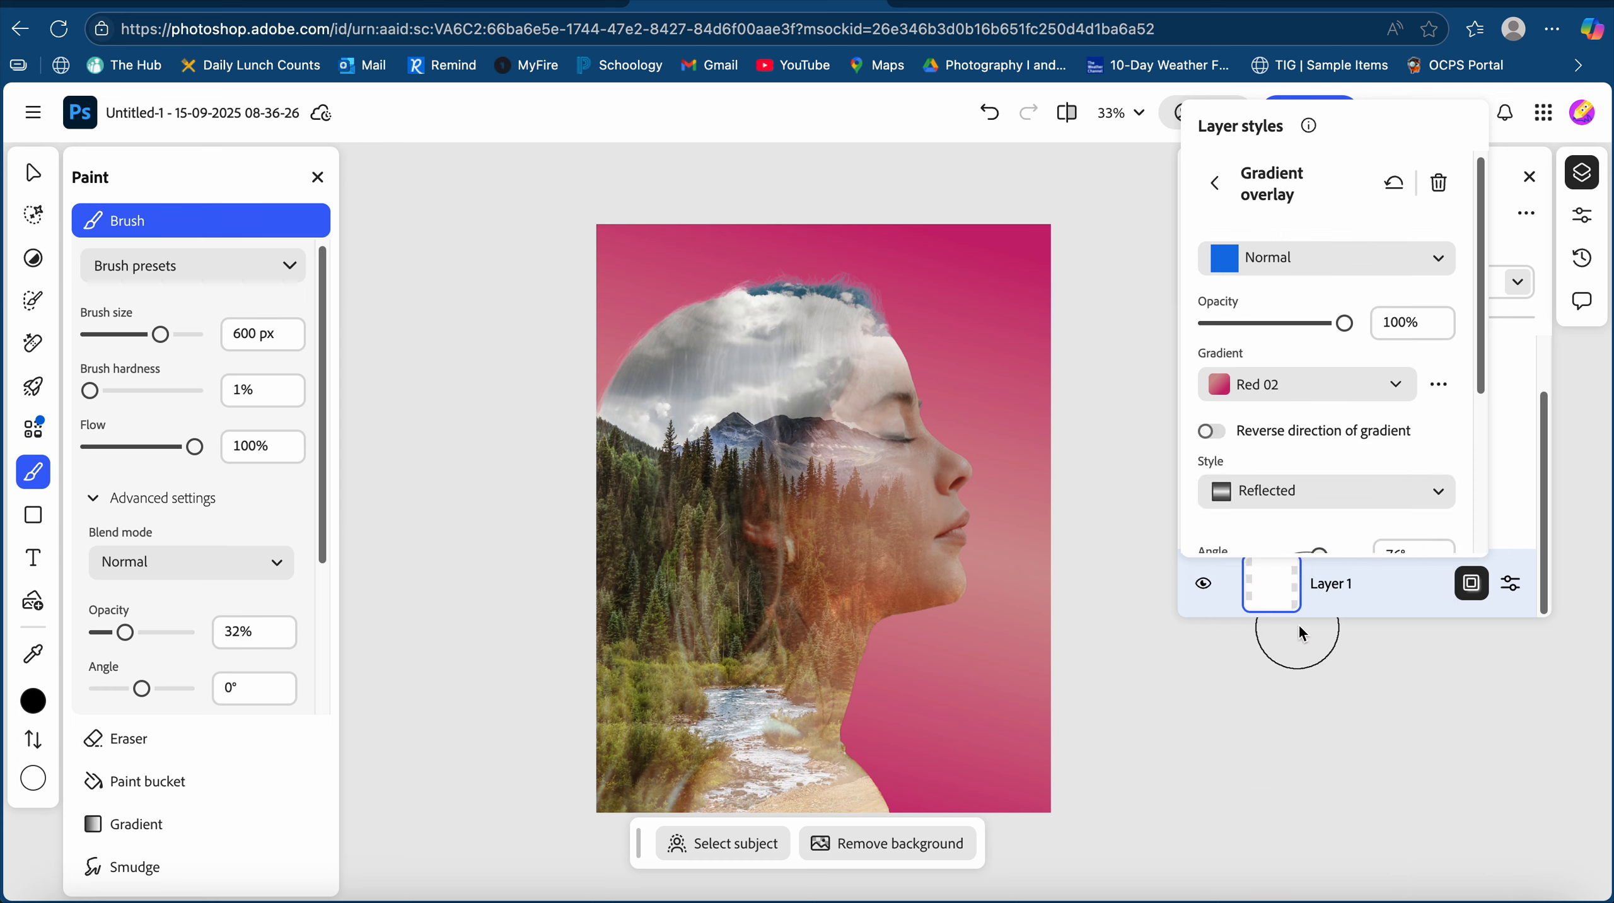
In the overlay's advanced settings, toggle Dither on and off and set the gradient method to Linear.
scroll(1254, 395, "down", 3)
scroll(1253, 394, "down", 2)
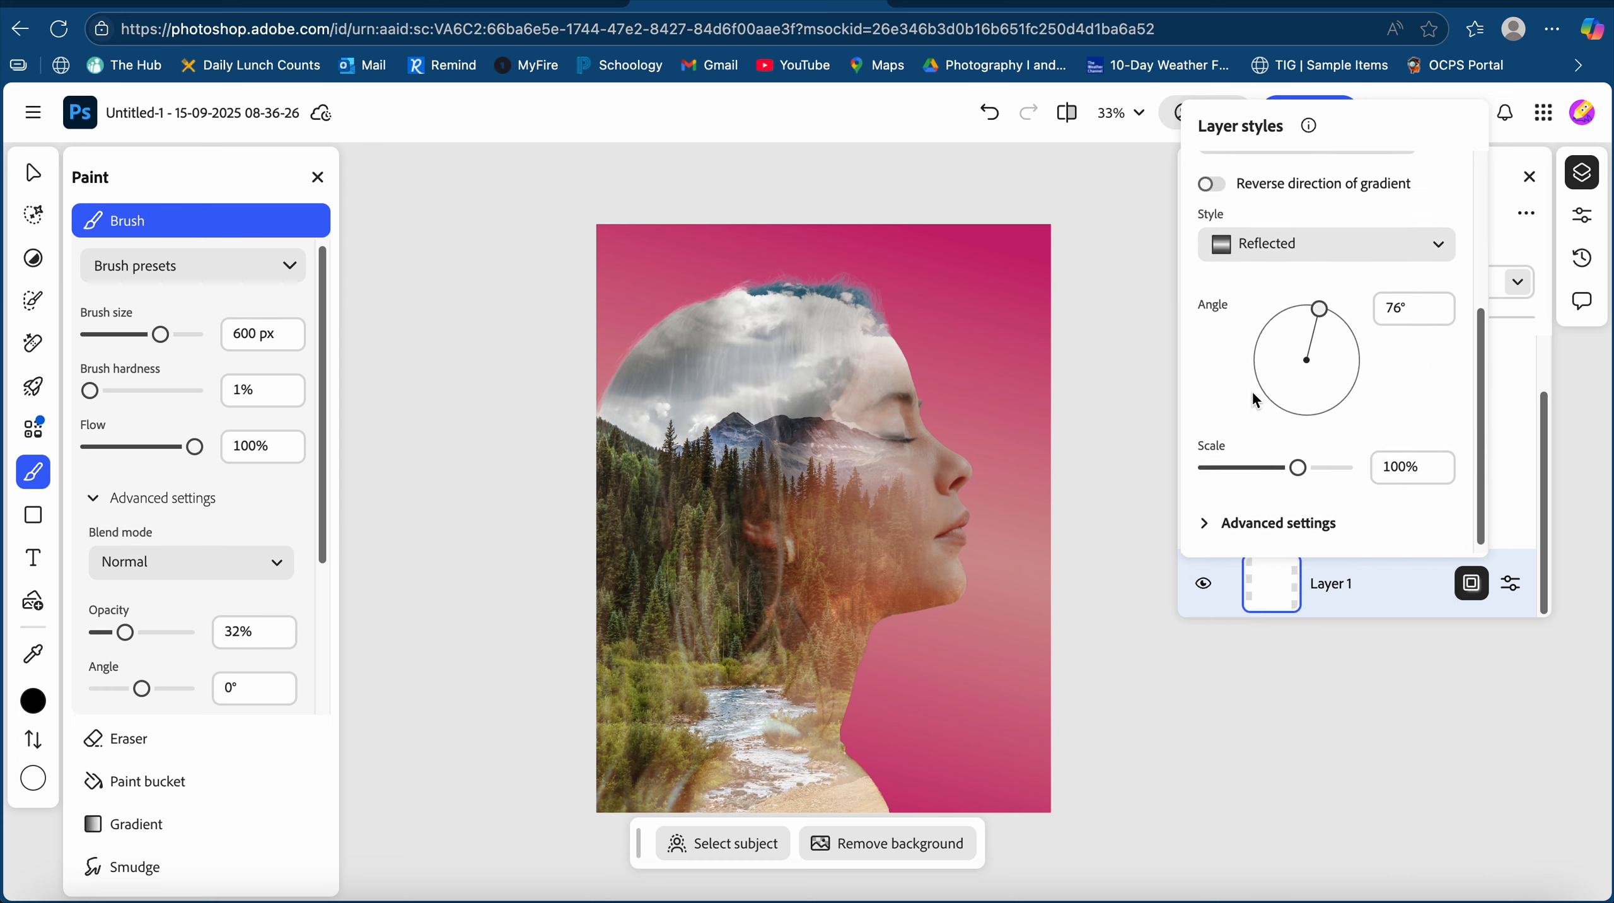
left_click(1239, 515)
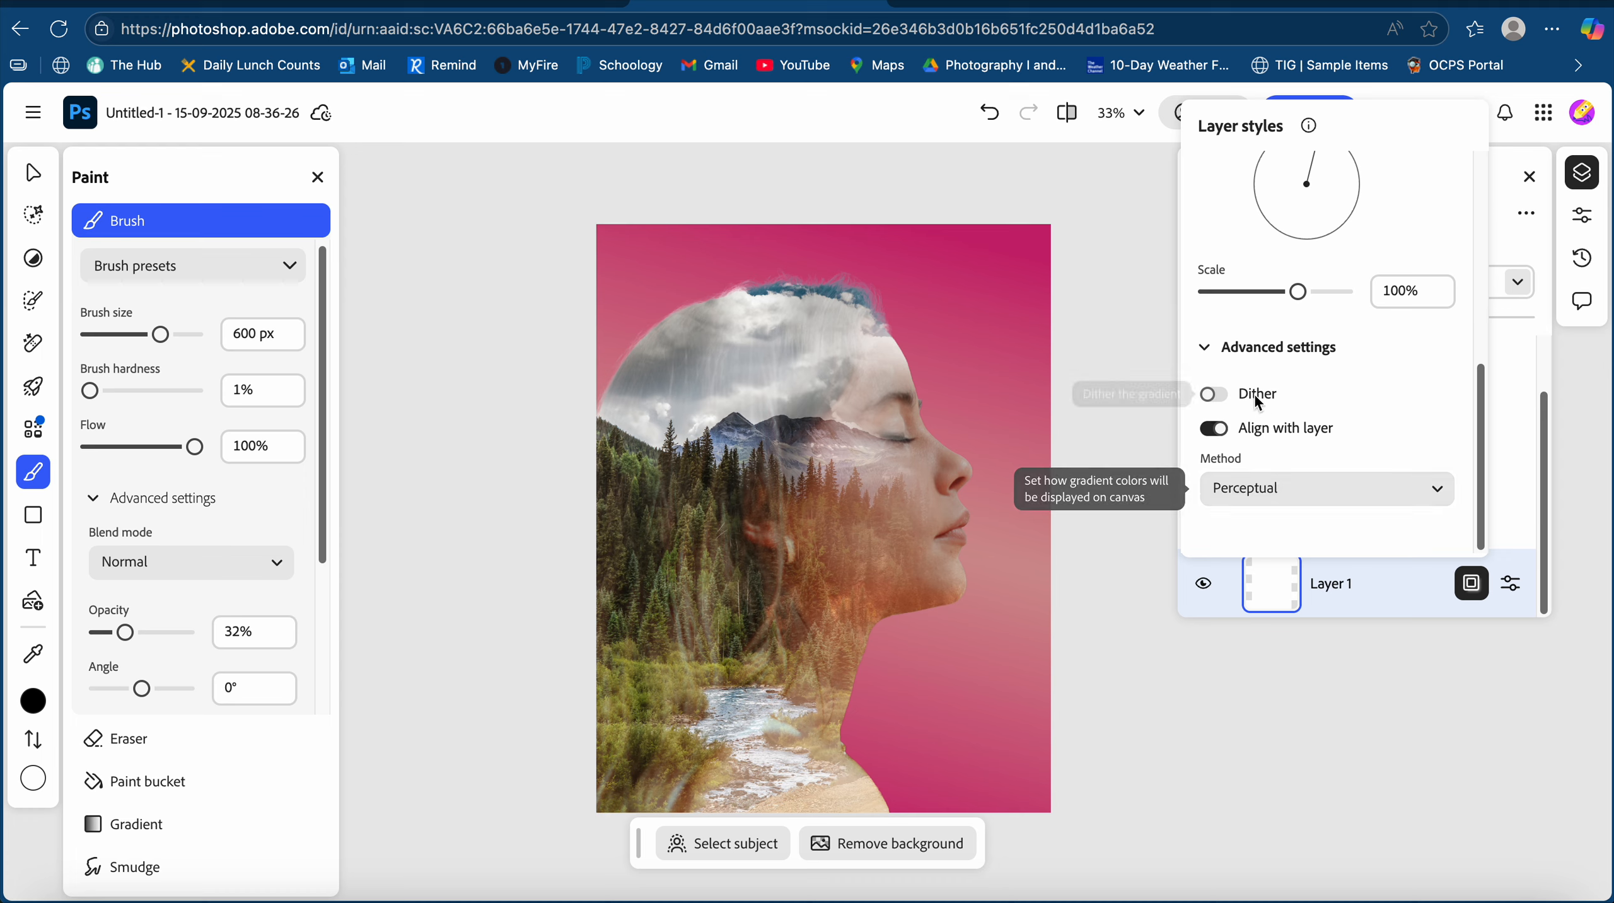
left_click(1233, 394)
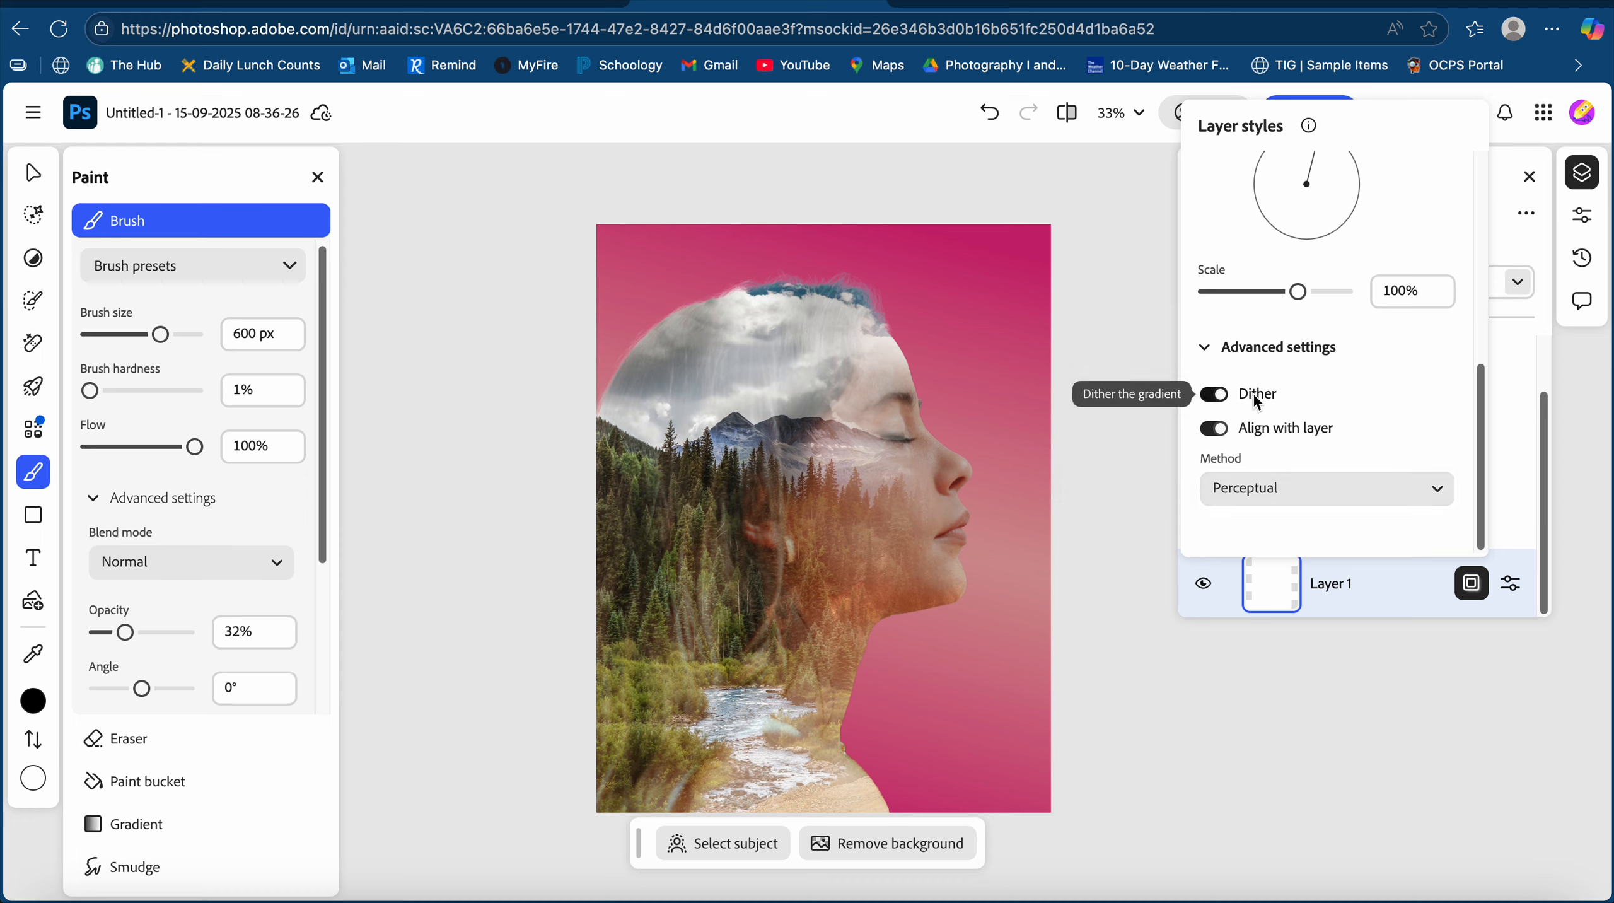
left_click(1257, 488)
left_click(1306, 571)
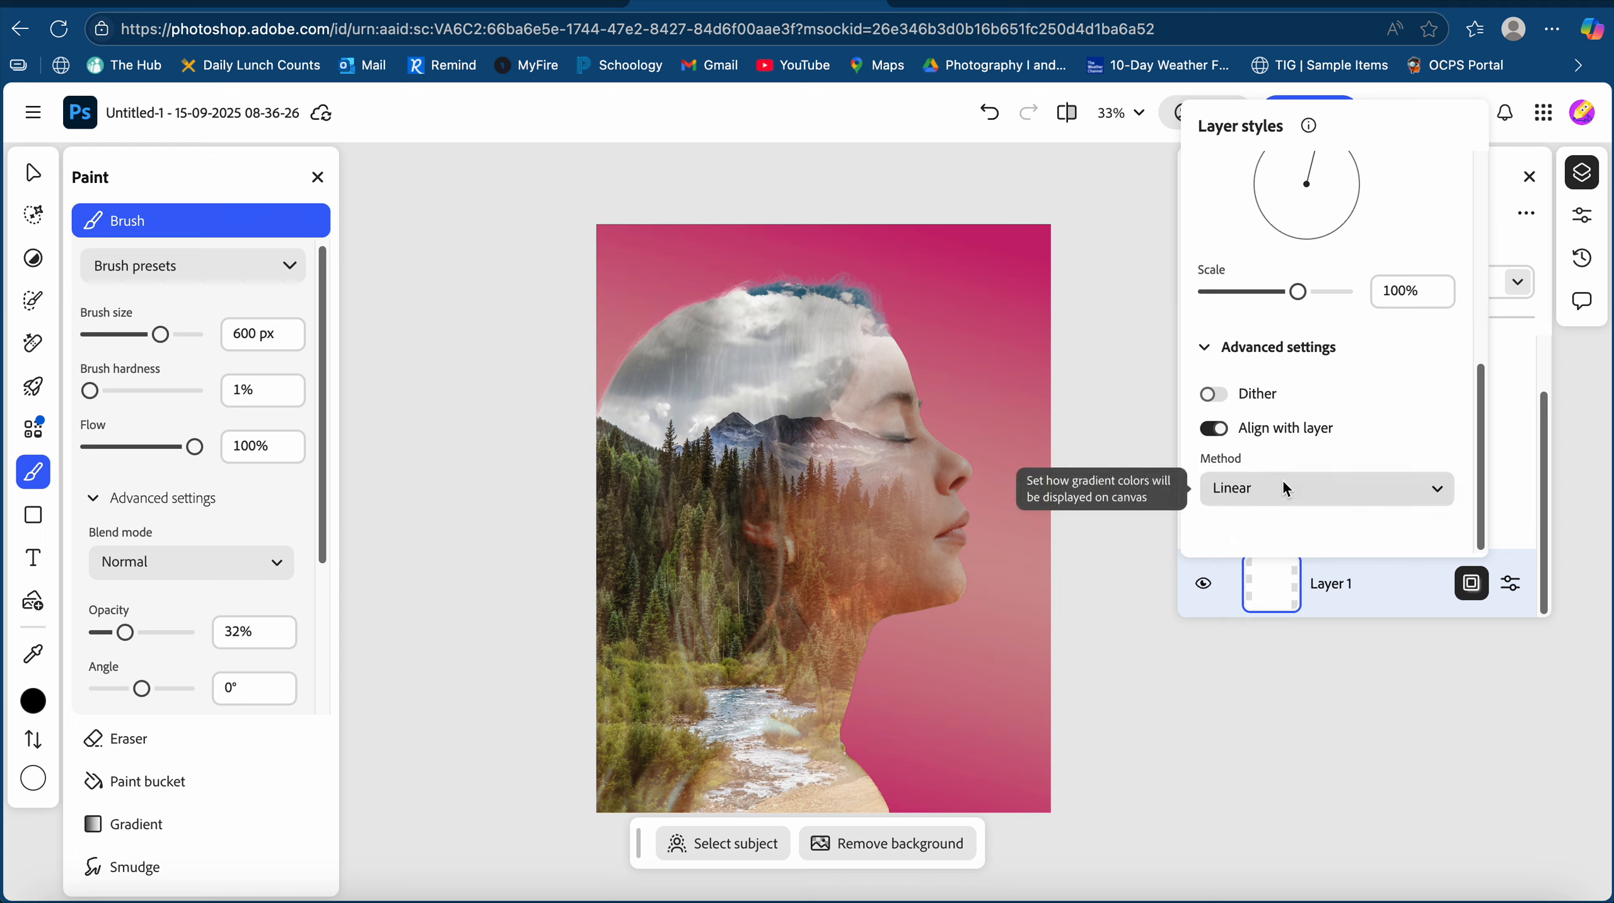
Examine the gradient preset management options and the blend modes offered for the overlay and for Layer 1.
scroll(1281, 478, "up", 10)
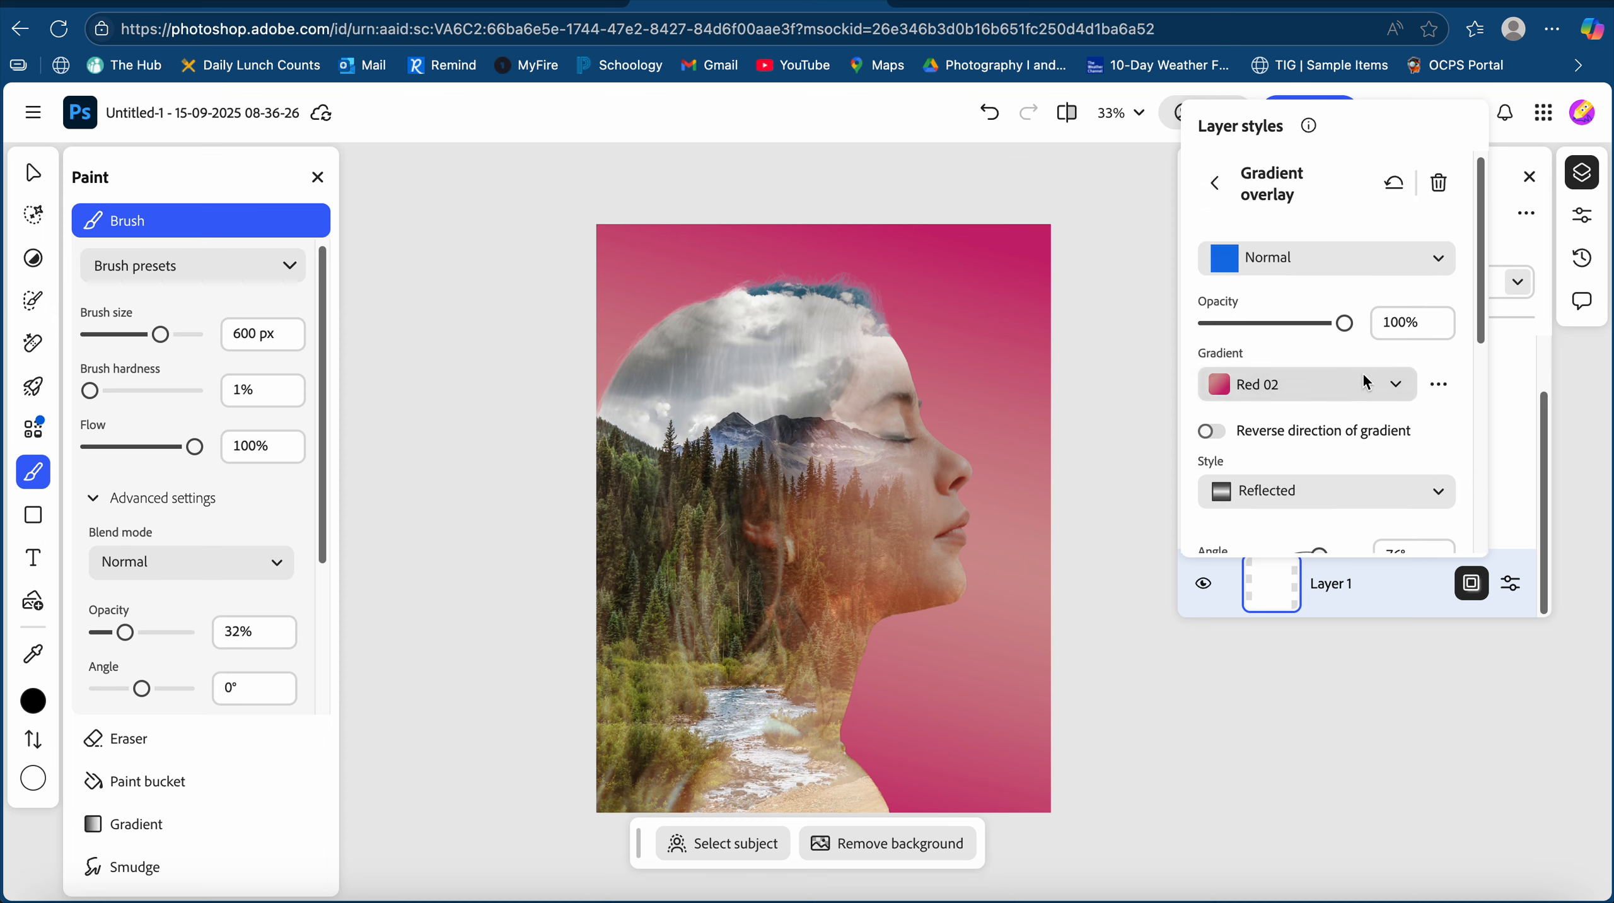
left_click(1452, 385)
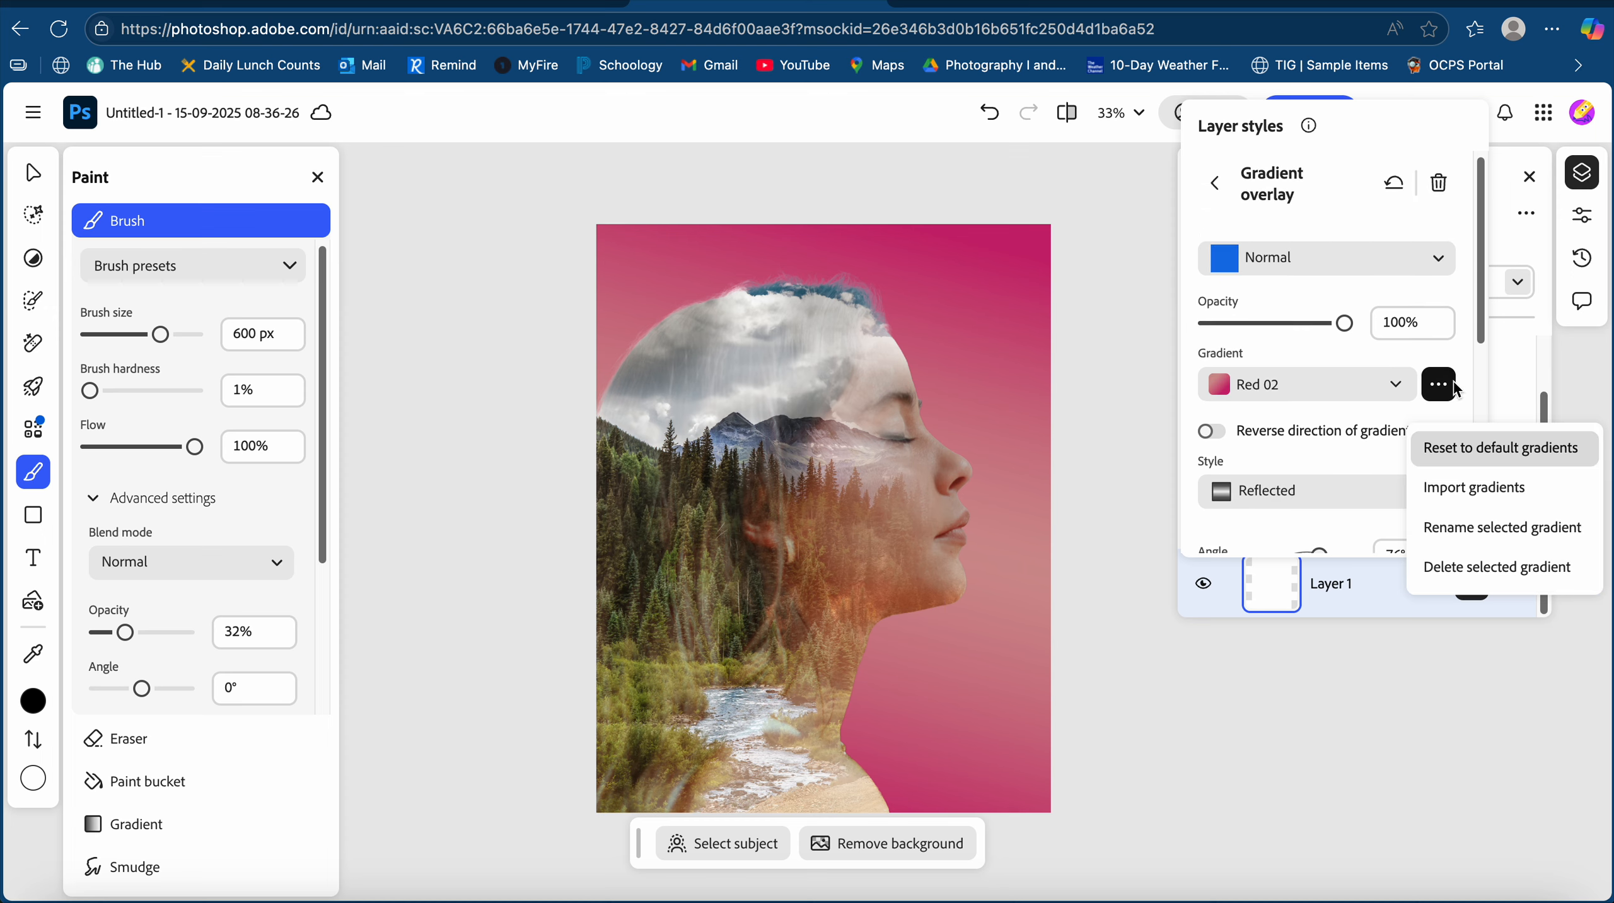
left_click(1451, 385)
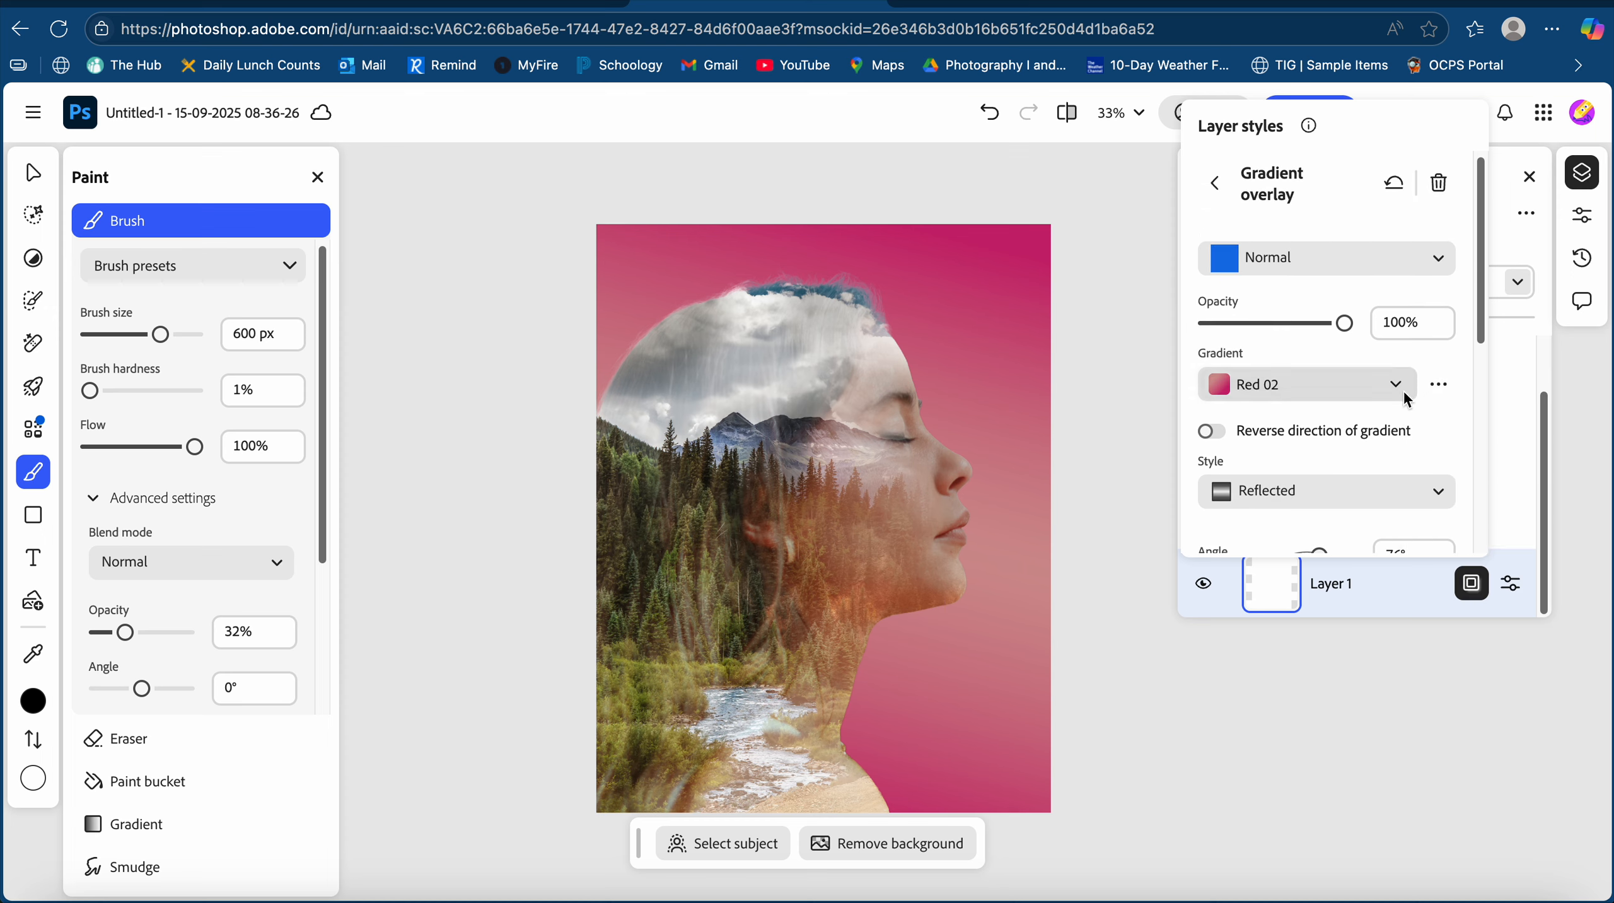
left_click(1276, 262)
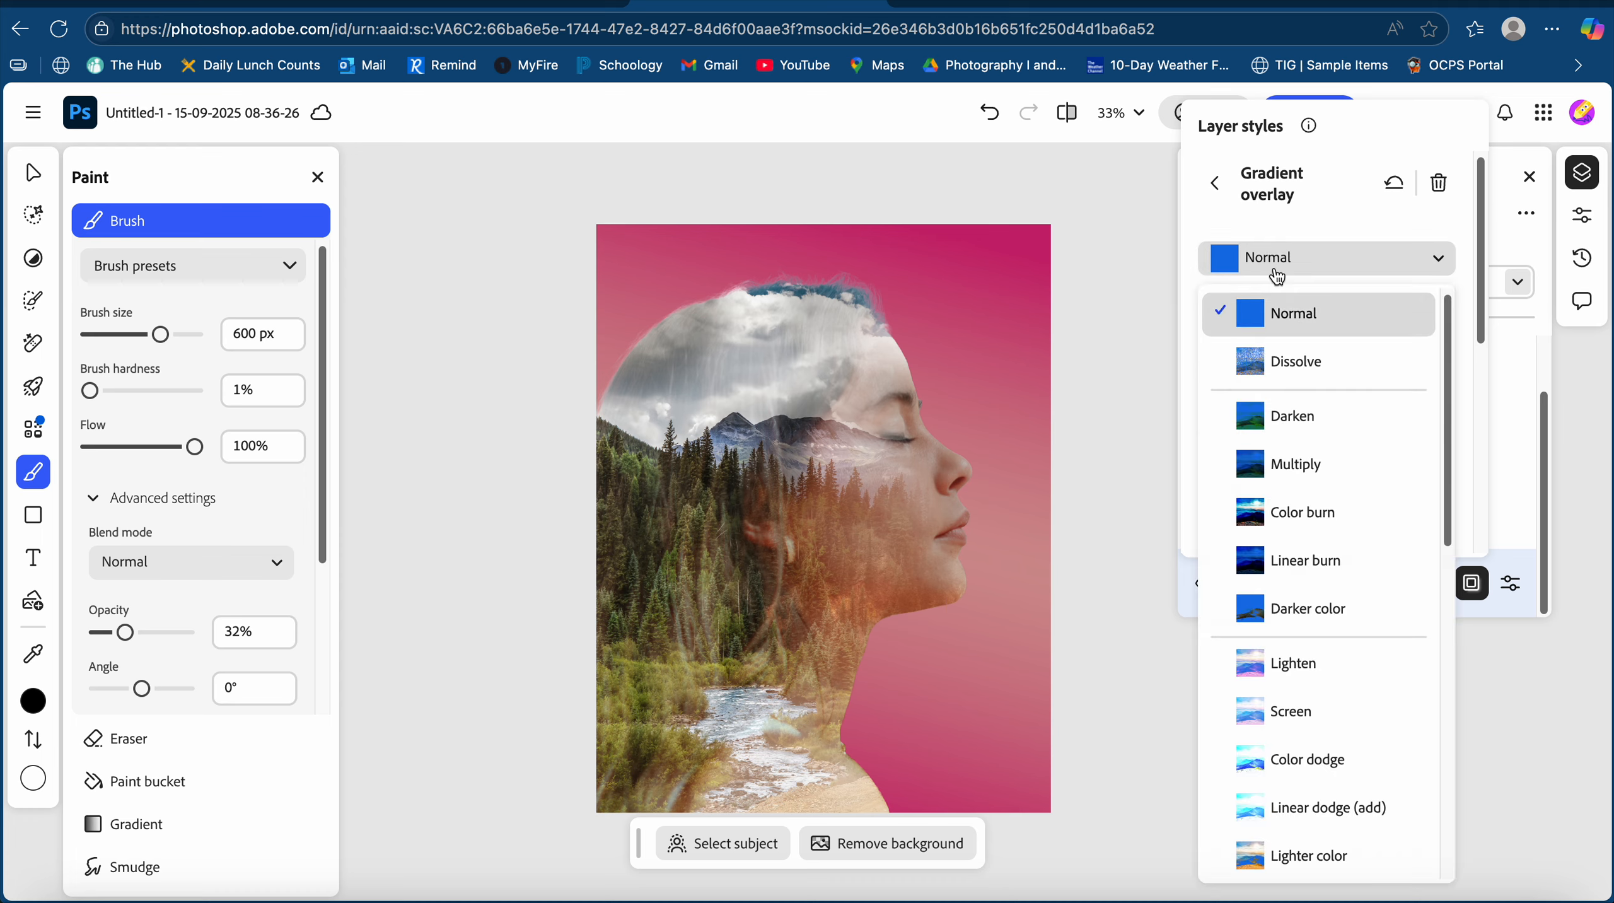
left_click(1282, 207)
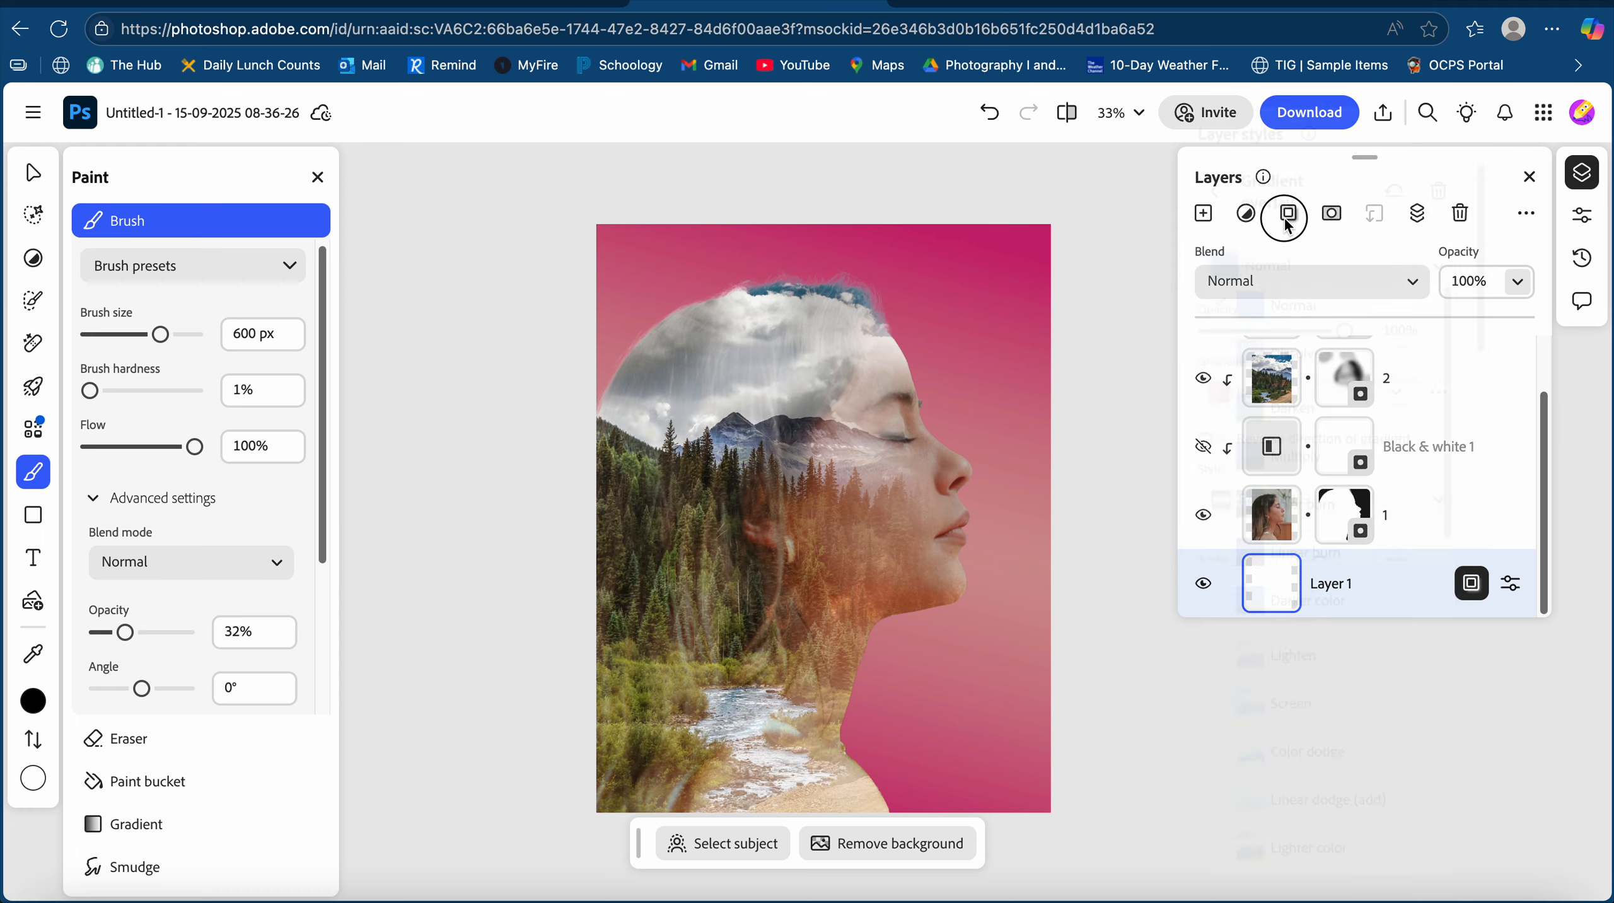
left_click(1297, 278)
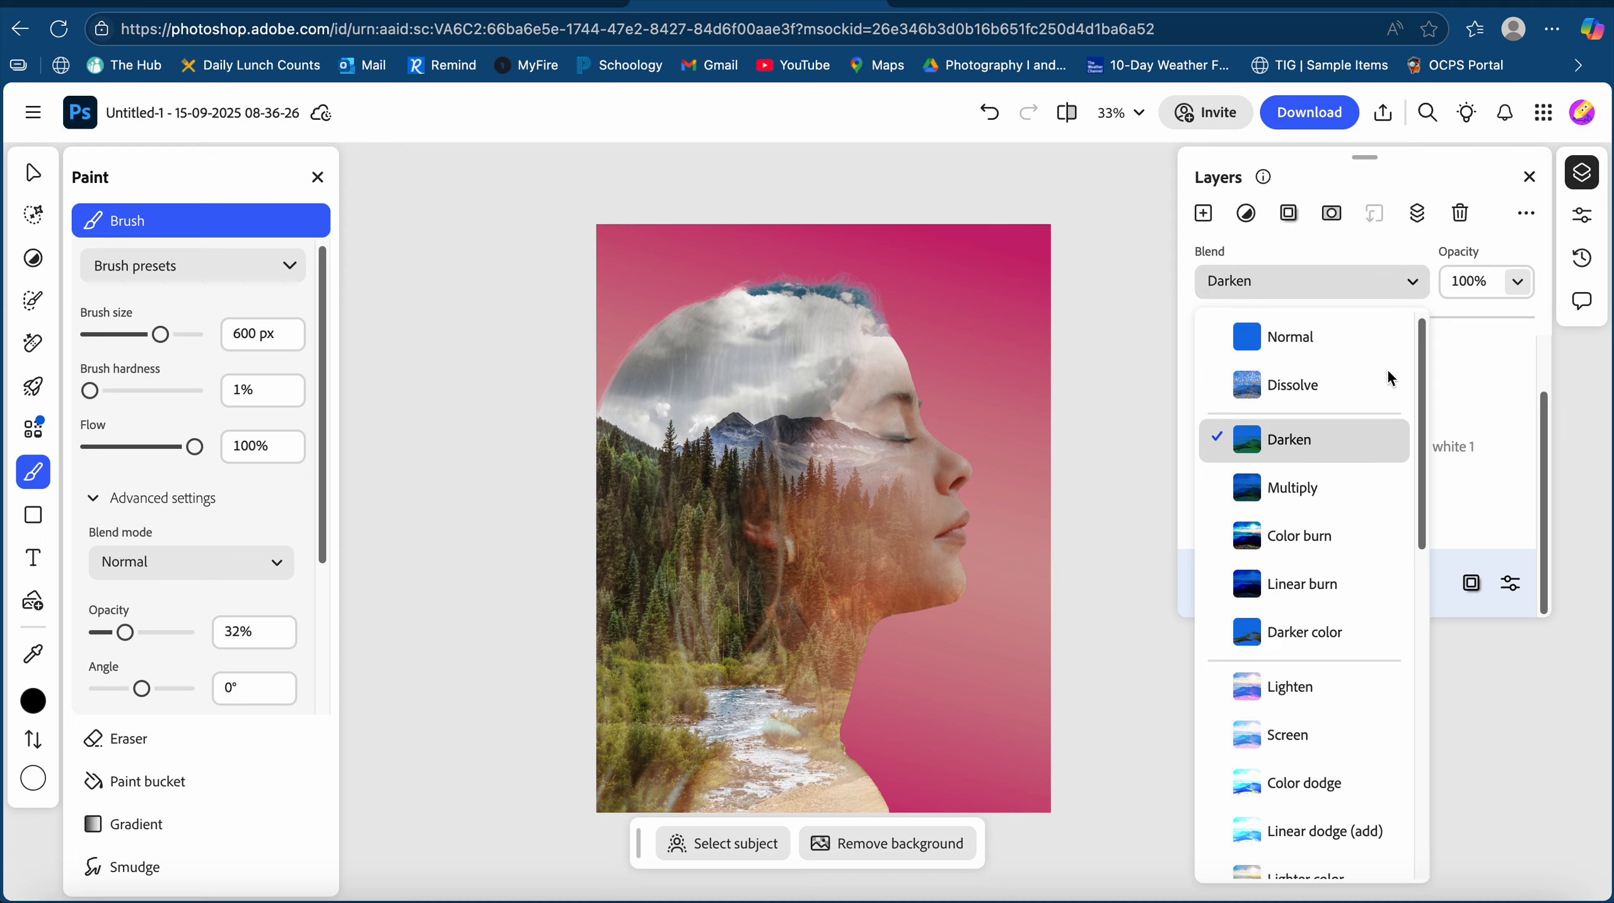
left_click(1377, 246)
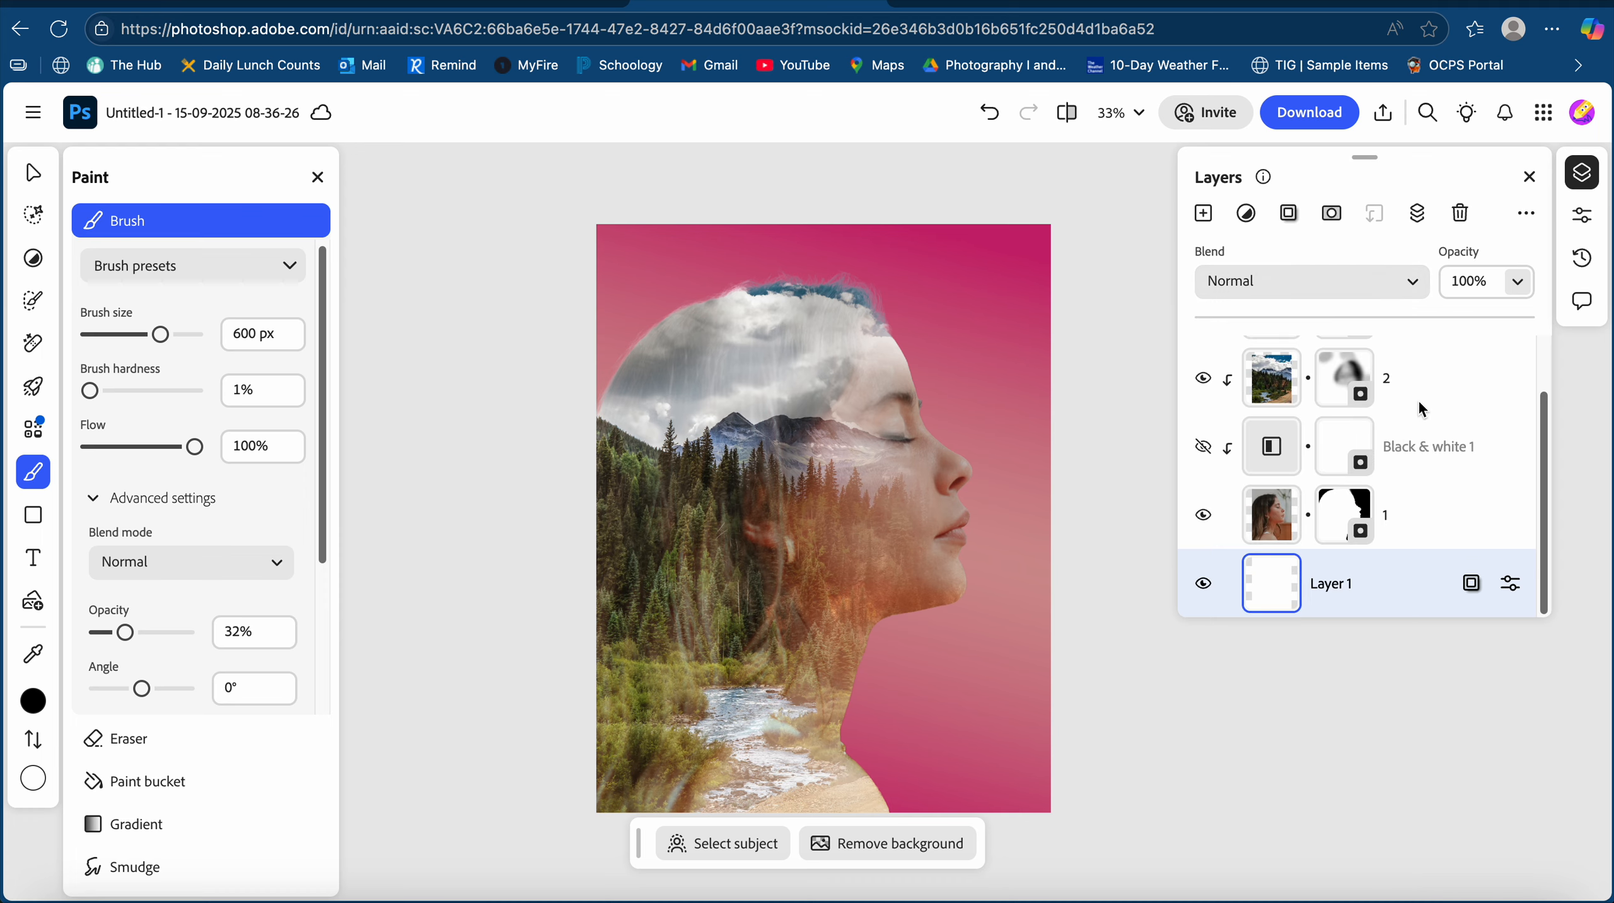
Set Layer 1's gradient overlay to the Green 10 preset.
left_click(1469, 584)
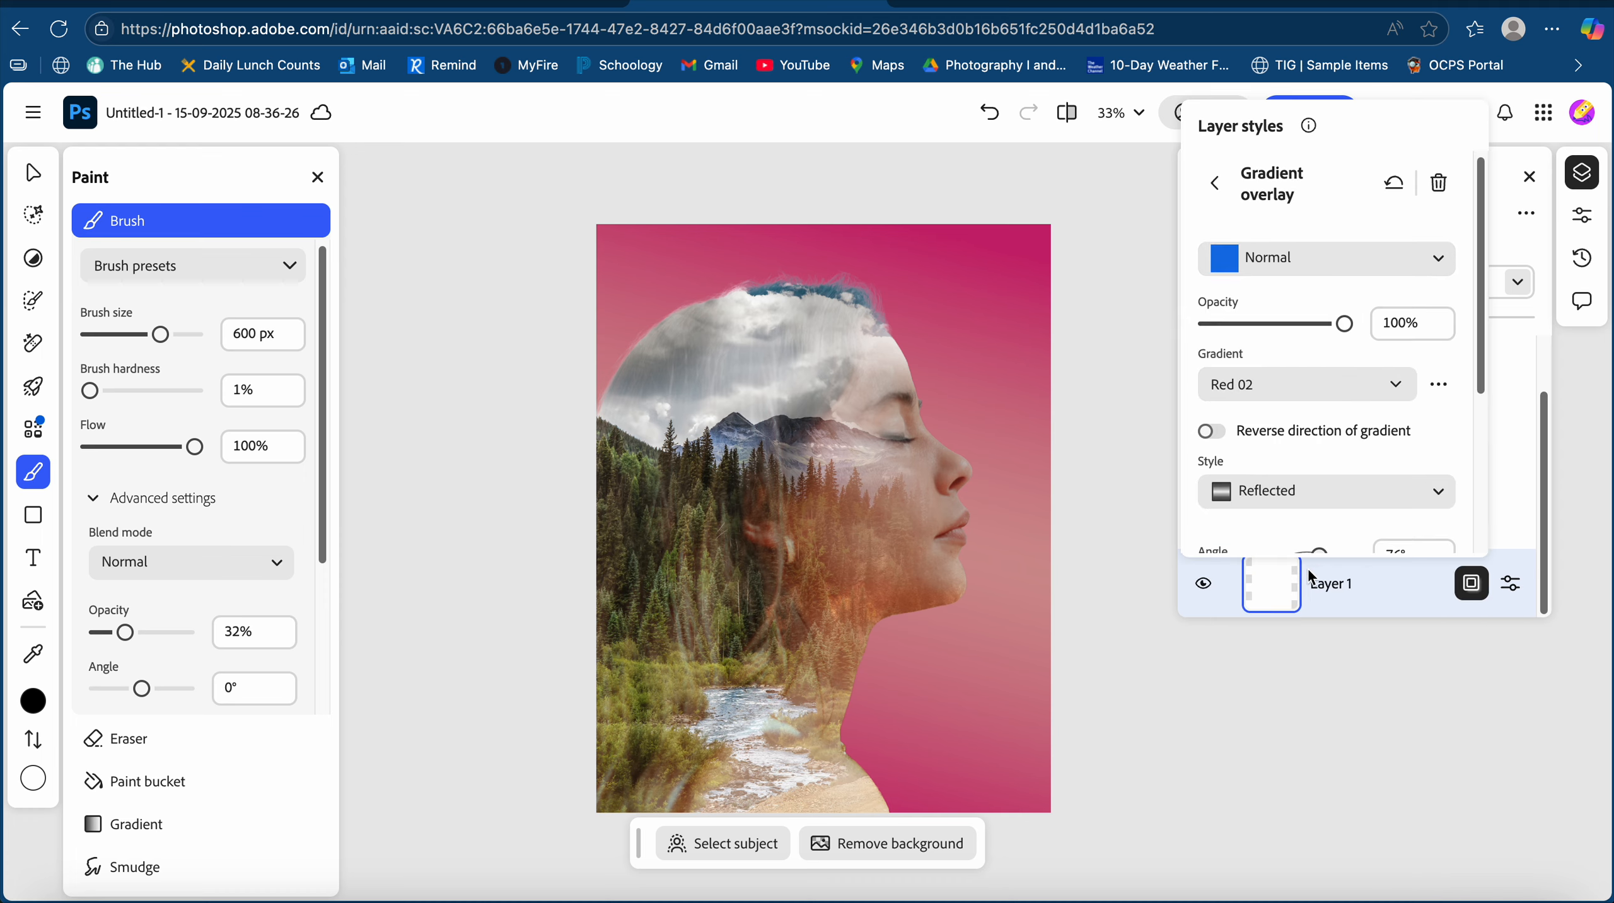
left_click(1315, 386)
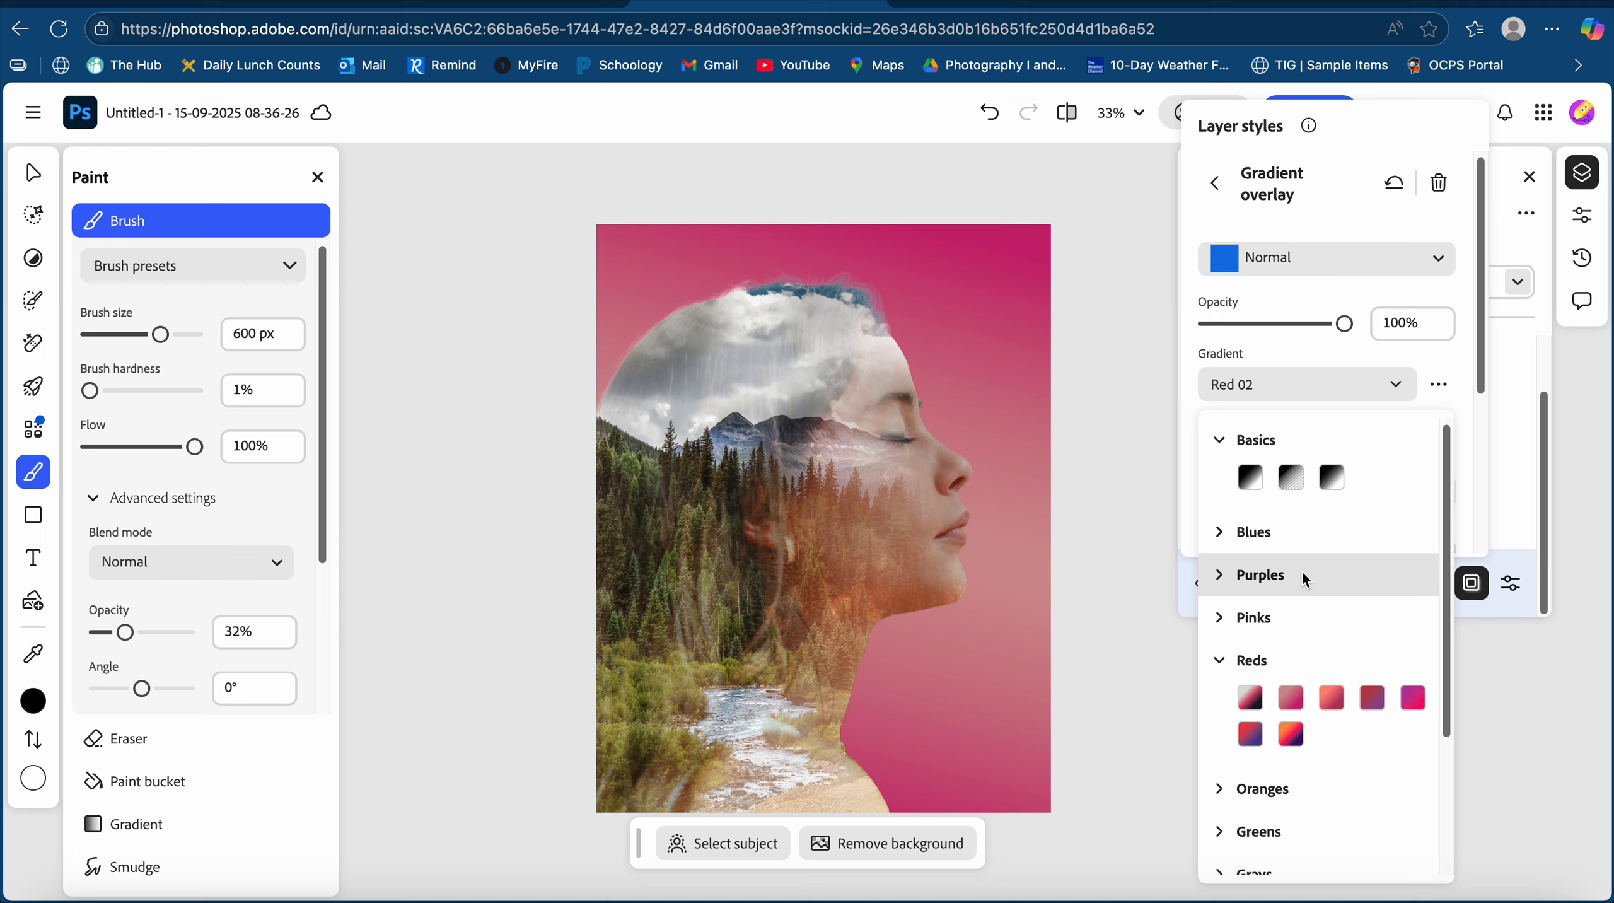
scroll(1301, 572, "down", 3)
left_click(1308, 650)
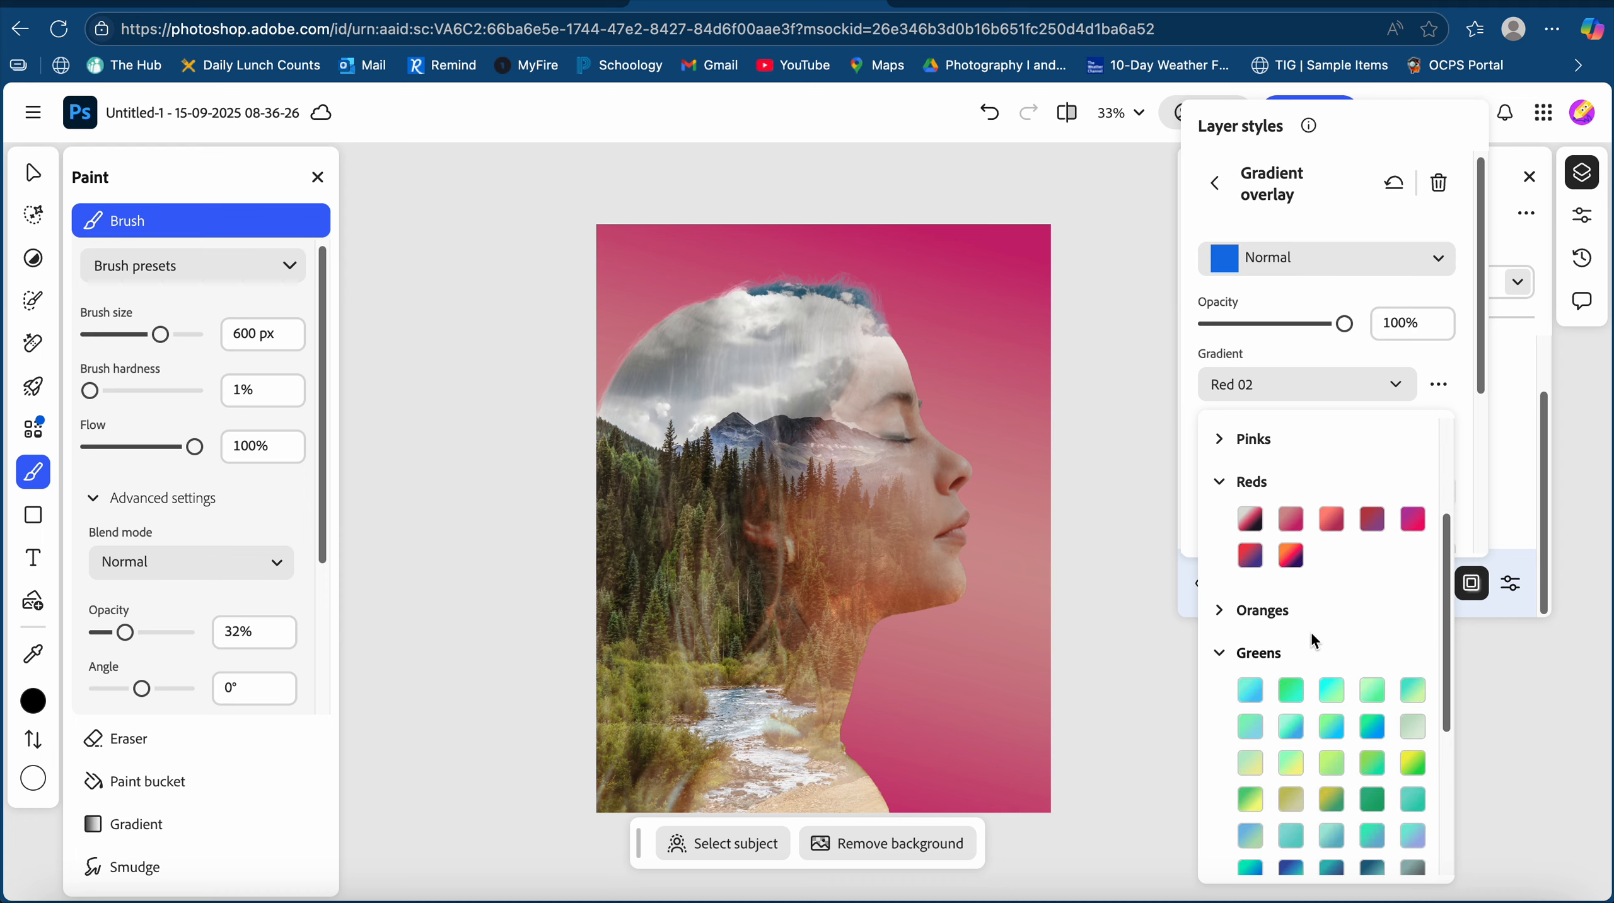
scroll(1317, 635, "down", 2)
left_click(1420, 574)
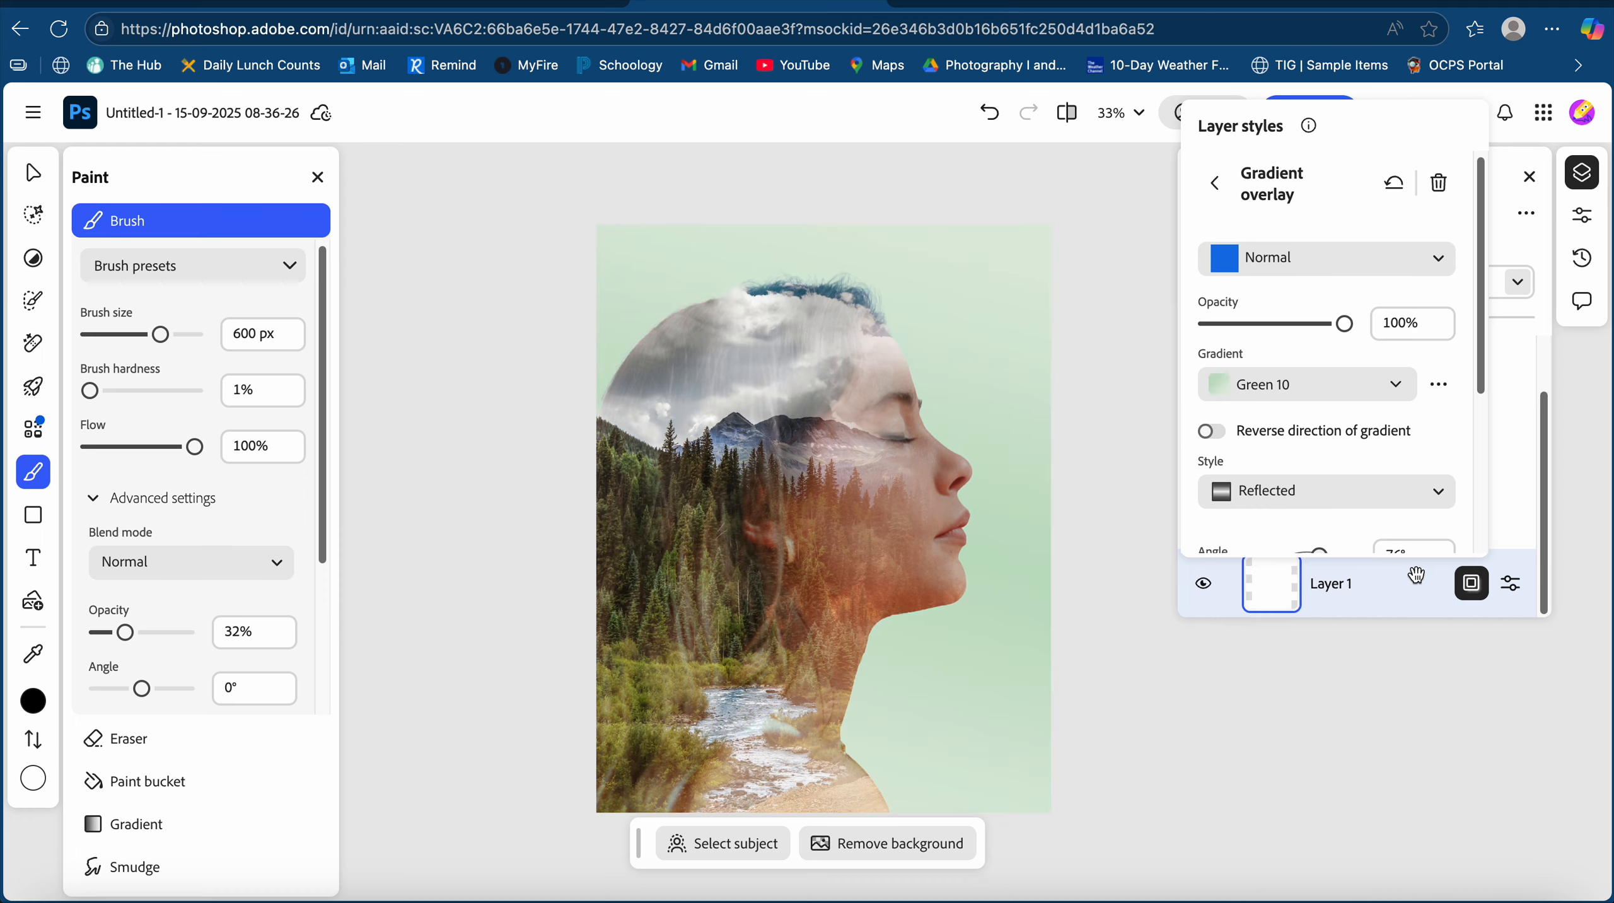